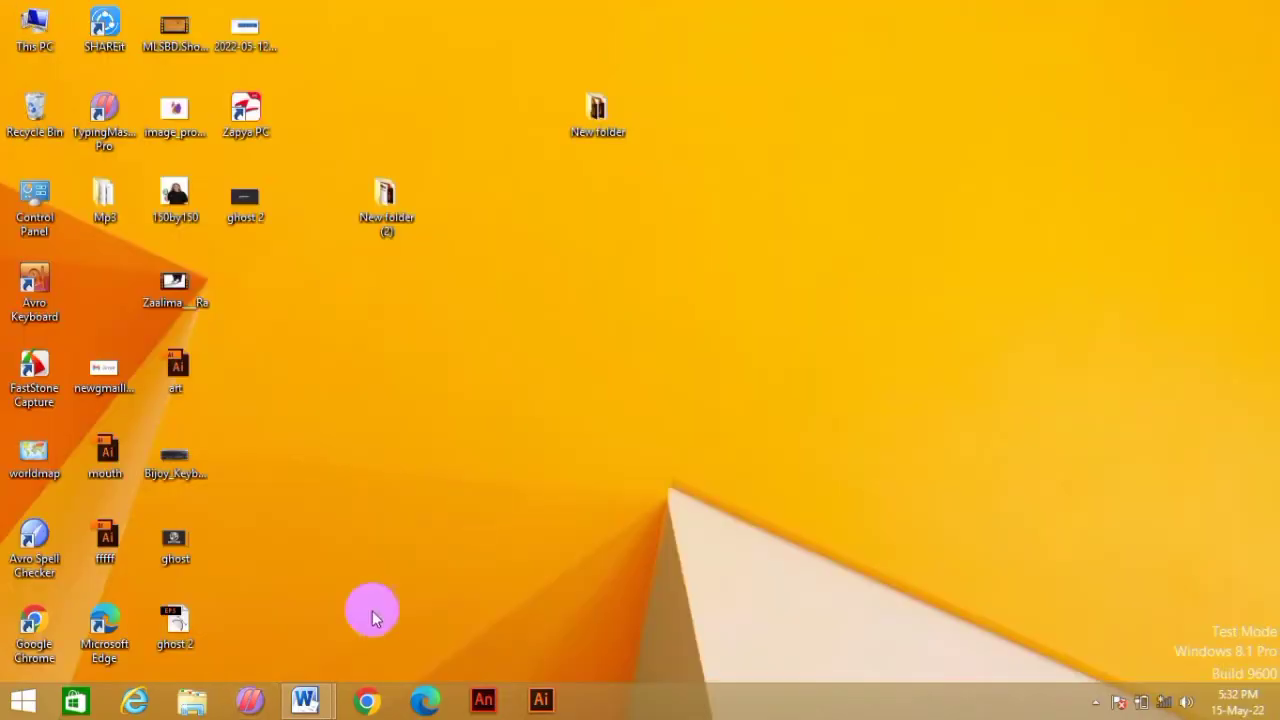
# Switch to the blank Document1 in Microsoft Word and set its page margins to Narrow, 0.5" on every side
pyautogui.moveTo(305, 700)
pyautogui.moveTo(414, 624)
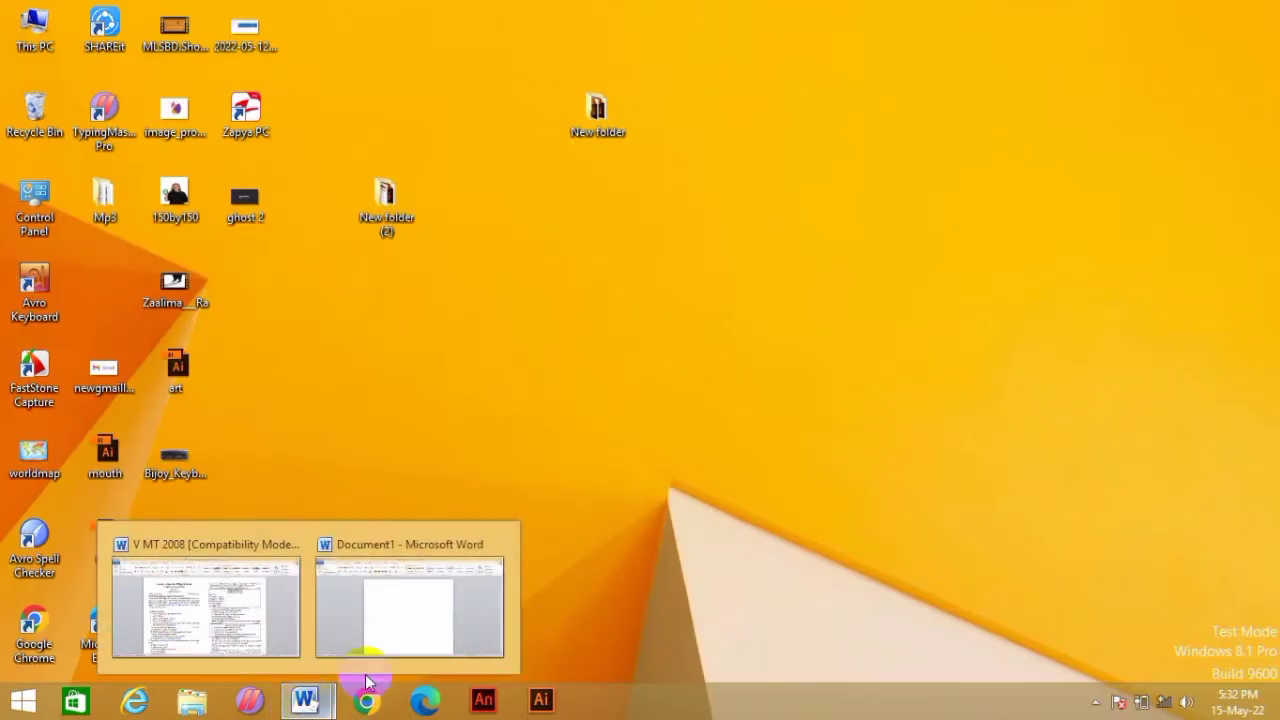
pyautogui.click(423, 627)
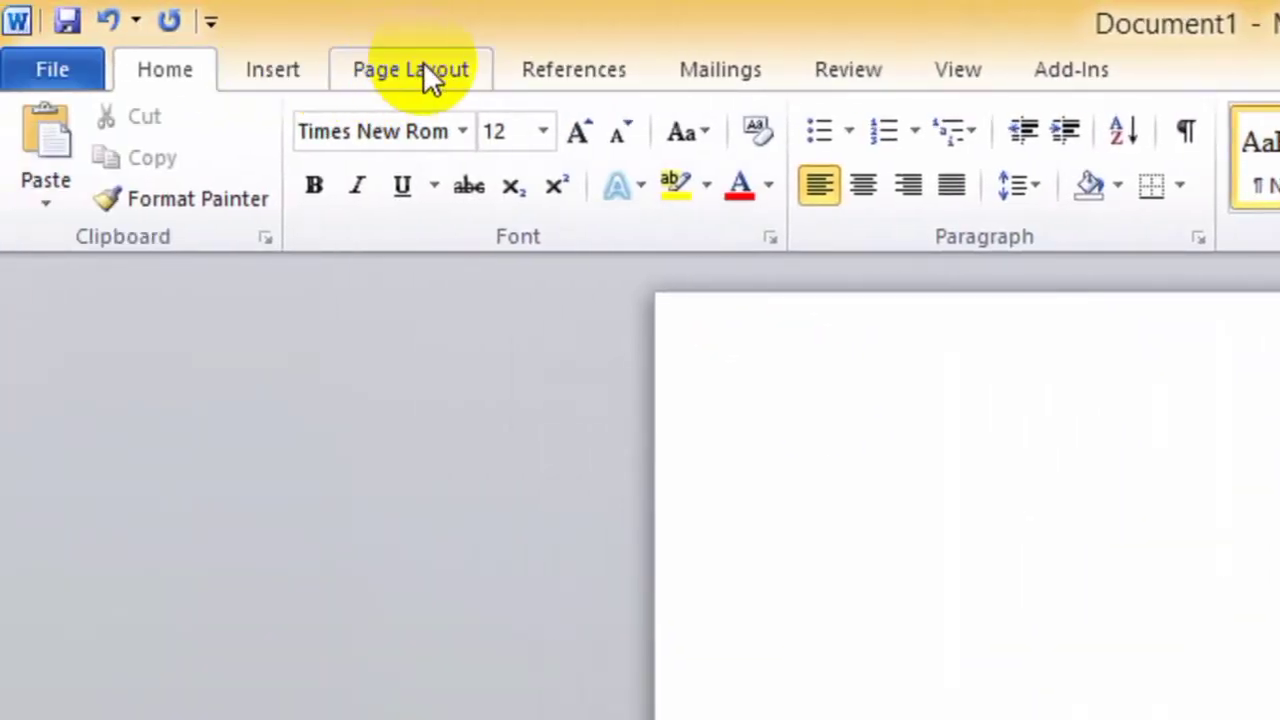
pyautogui.click(408, 68)
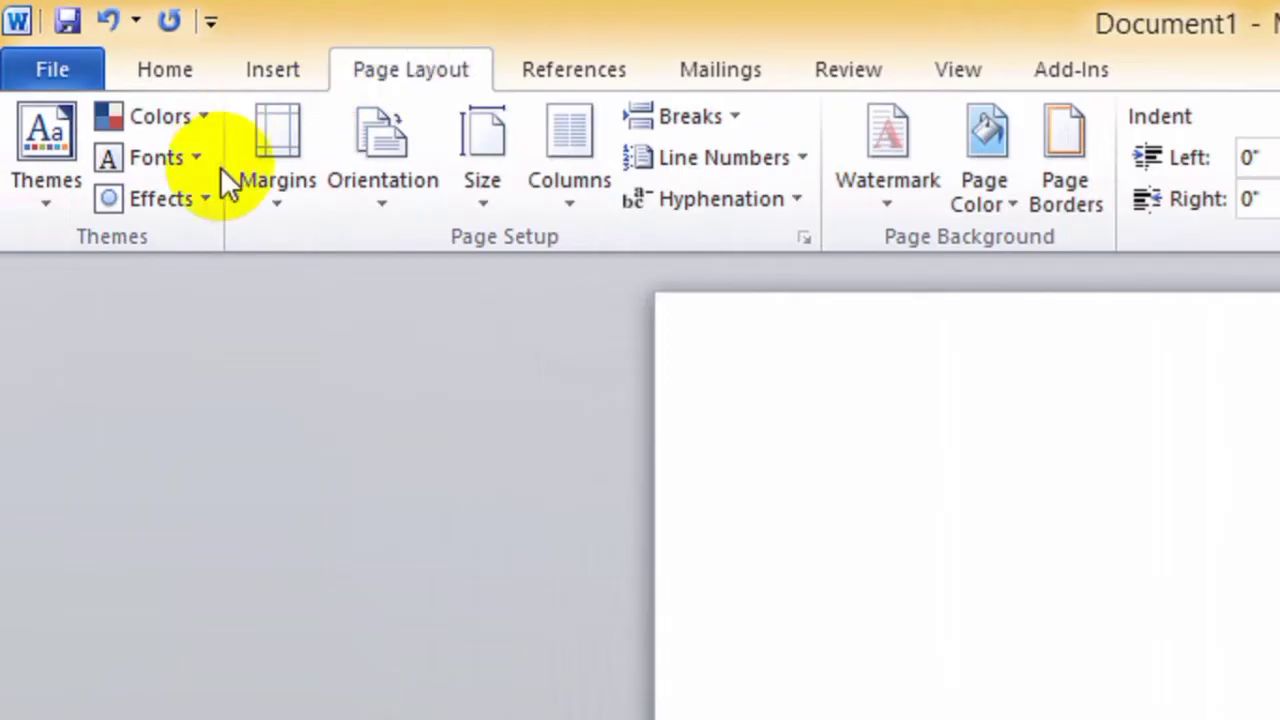
pyautogui.click(284, 163)
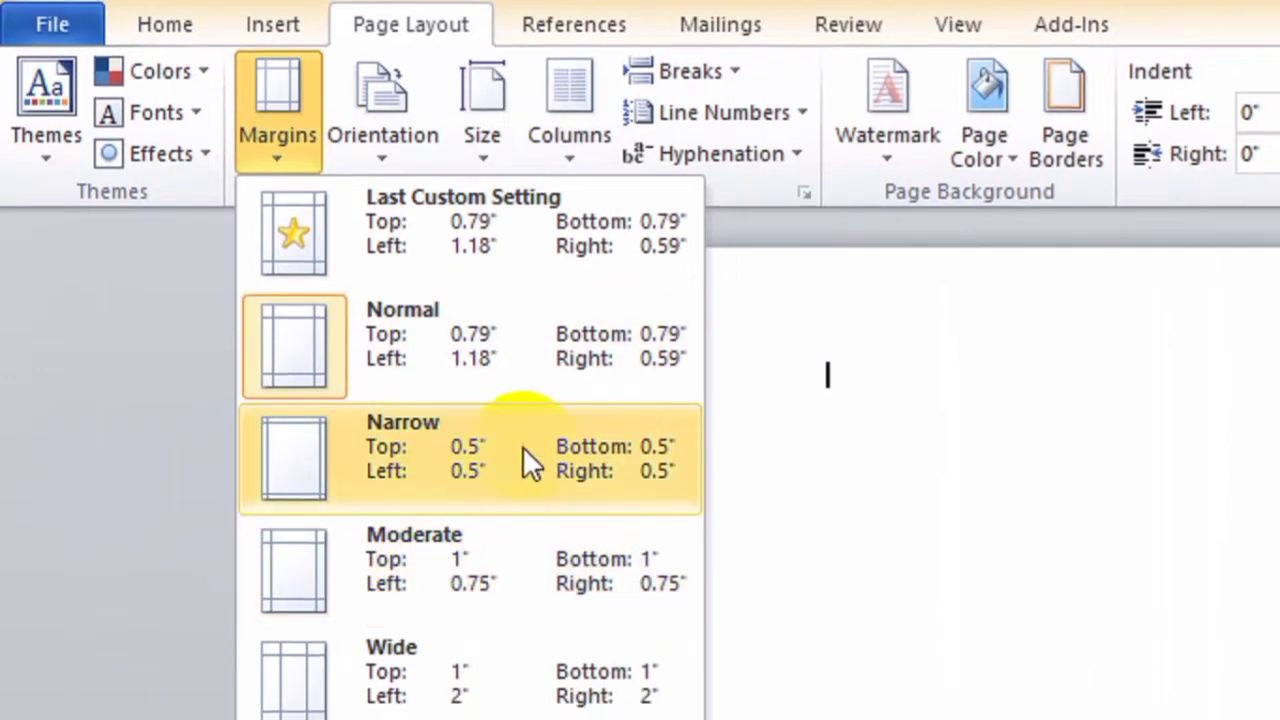
pyautogui.click(503, 452)
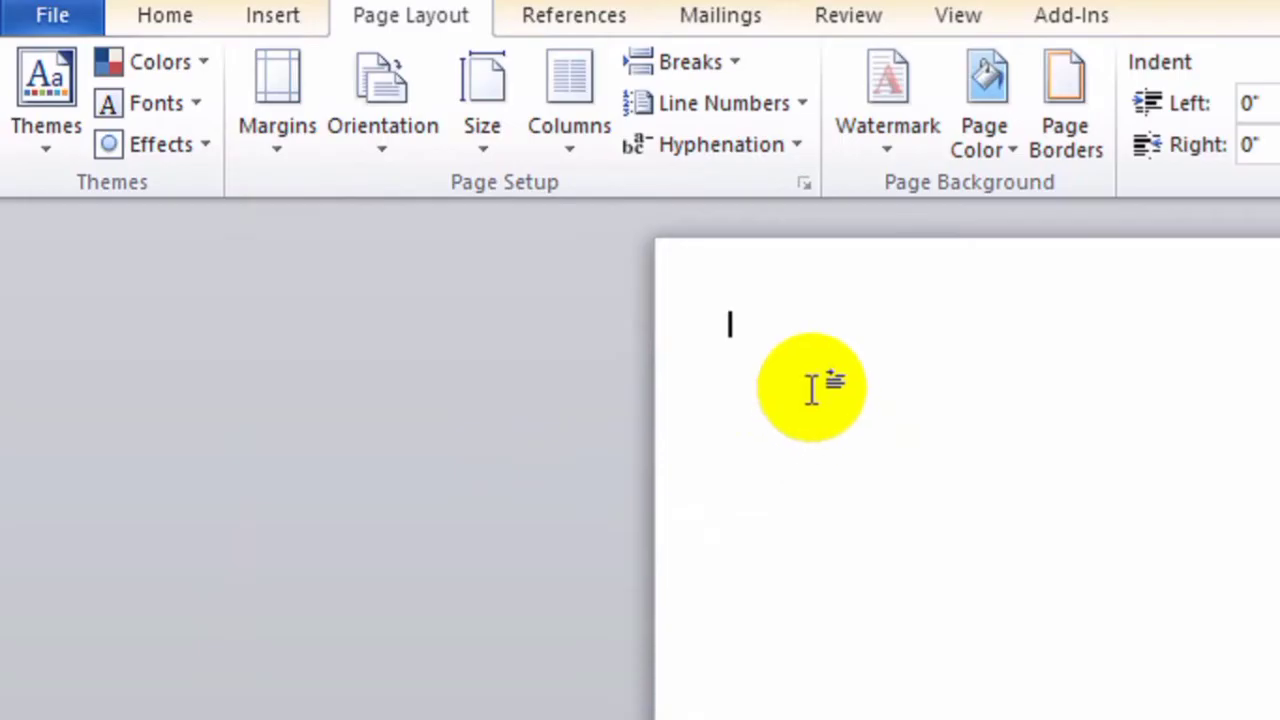
# Change the page orientation to Landscape
pyautogui.click(400, 91)
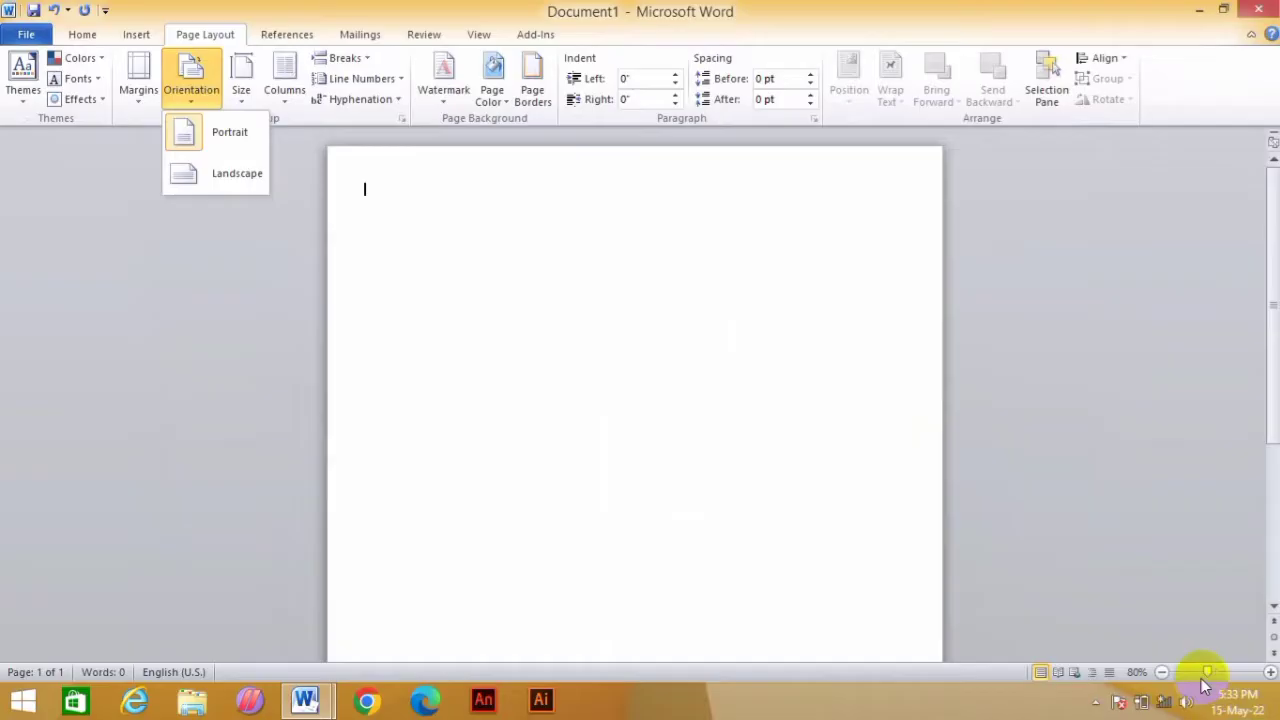
pyautogui.moveTo(1211, 672); pyautogui.dragTo(1183, 673)
pyautogui.click(1185, 673)
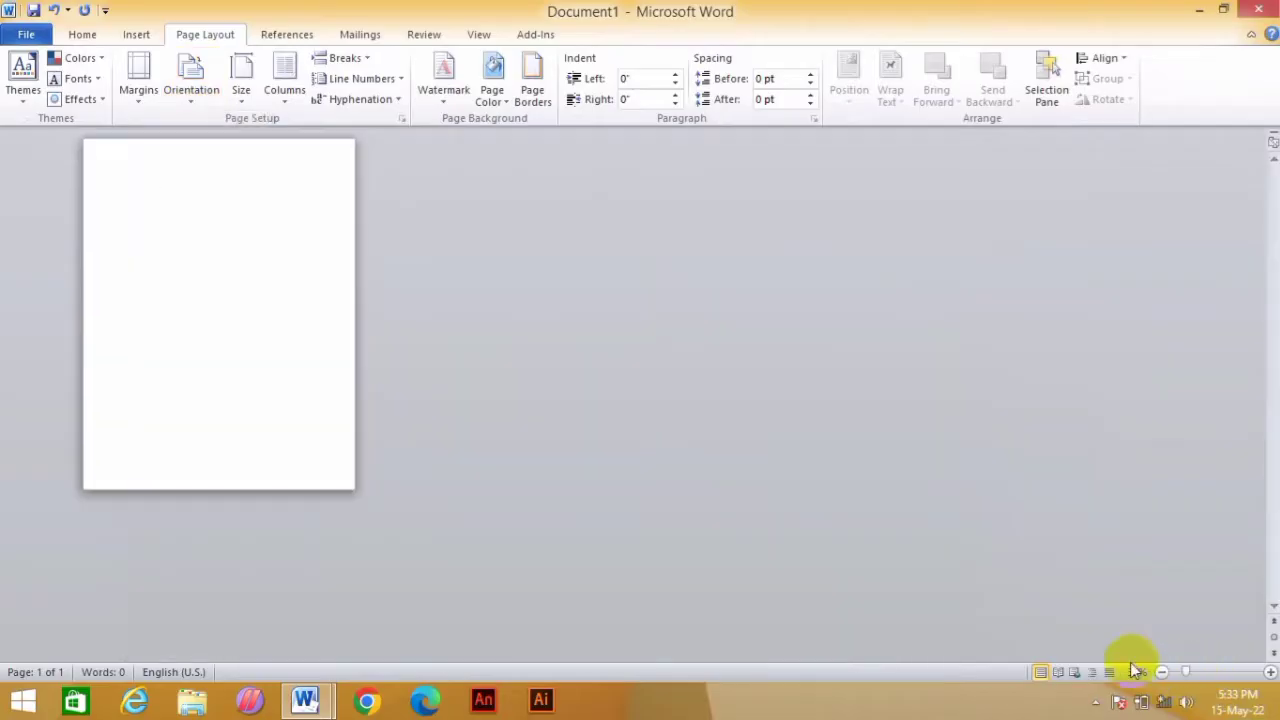
pyautogui.click(192, 72)
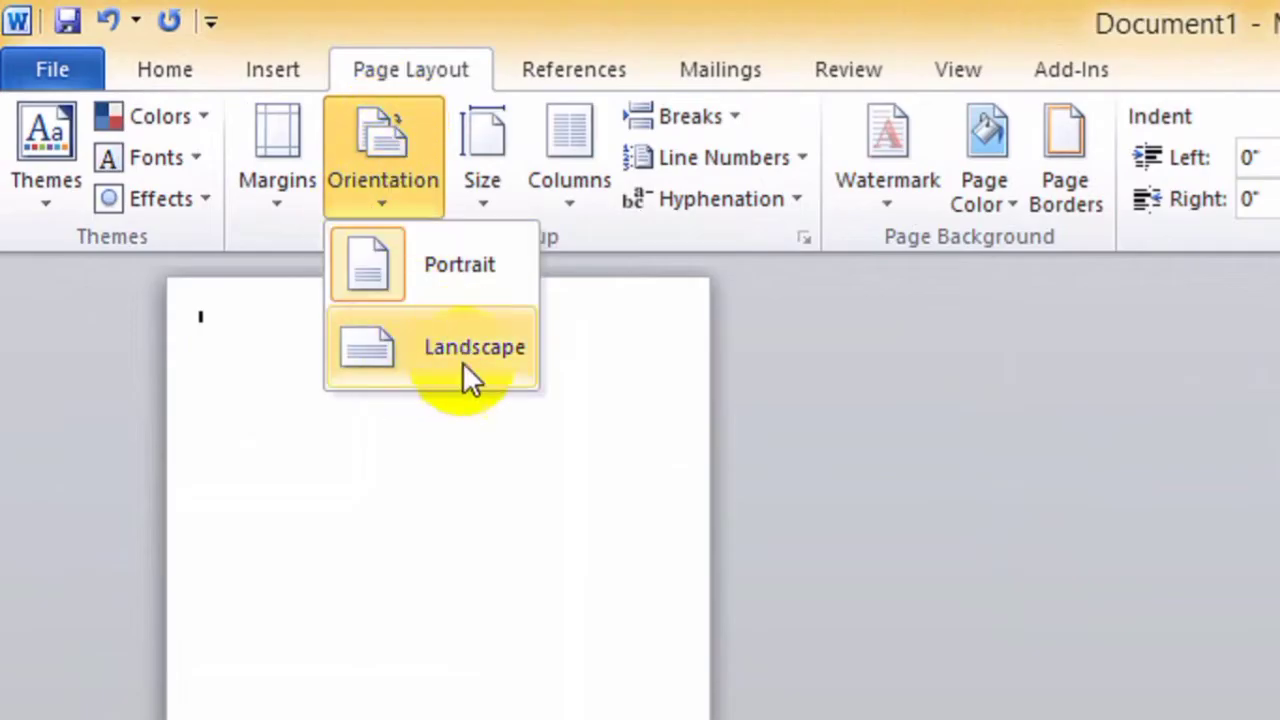
pyautogui.click(472, 350)
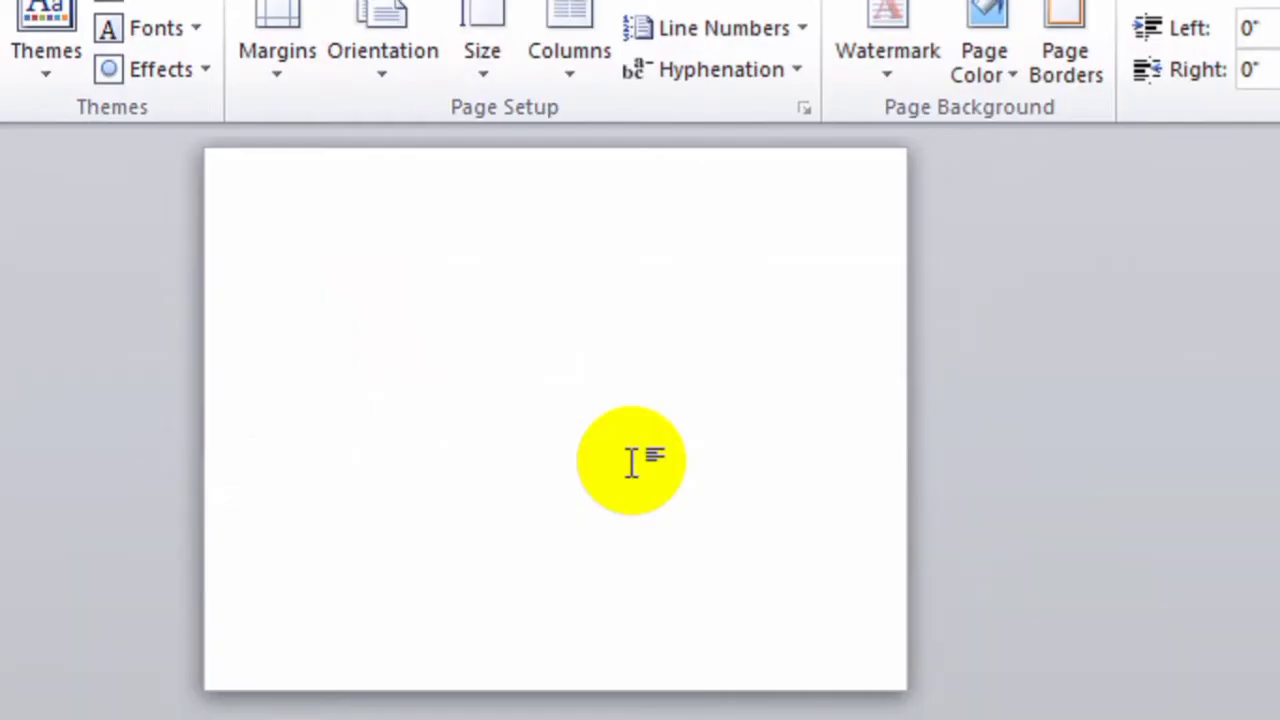
# Set the paper size to A4 and split the page into two text columns
pyautogui.click(484, 40)
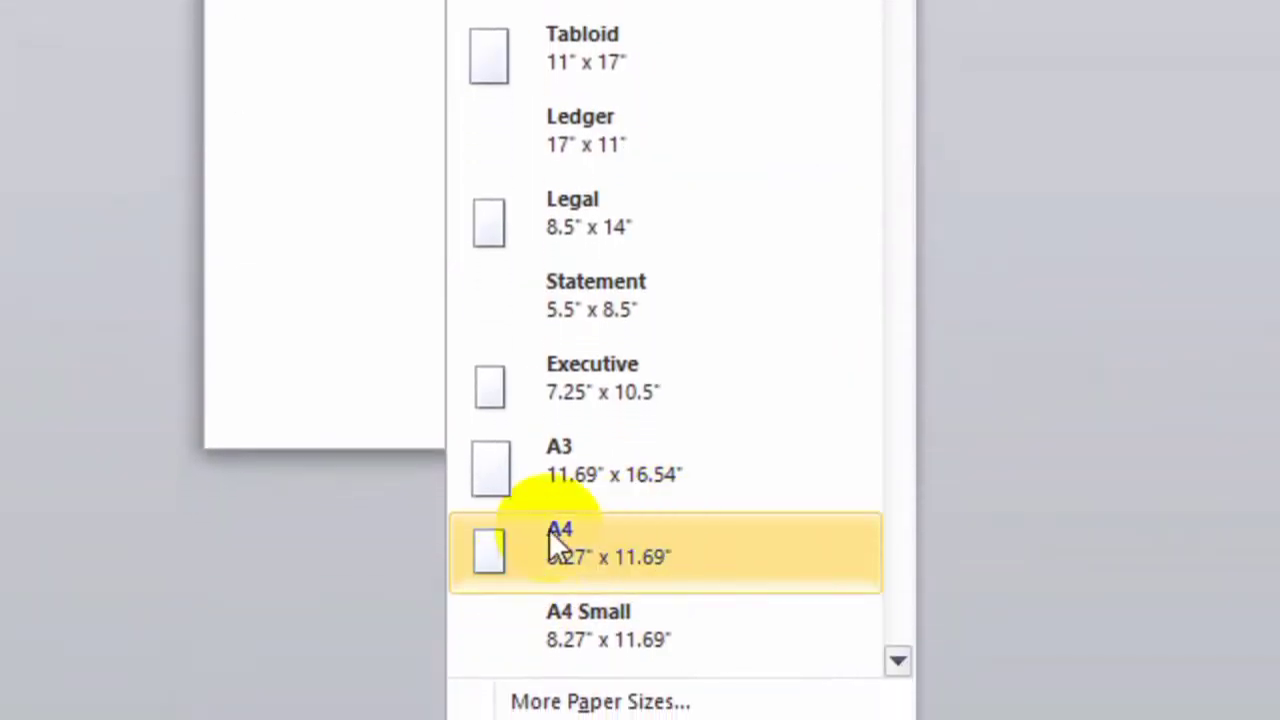
pyautogui.click(590, 550)
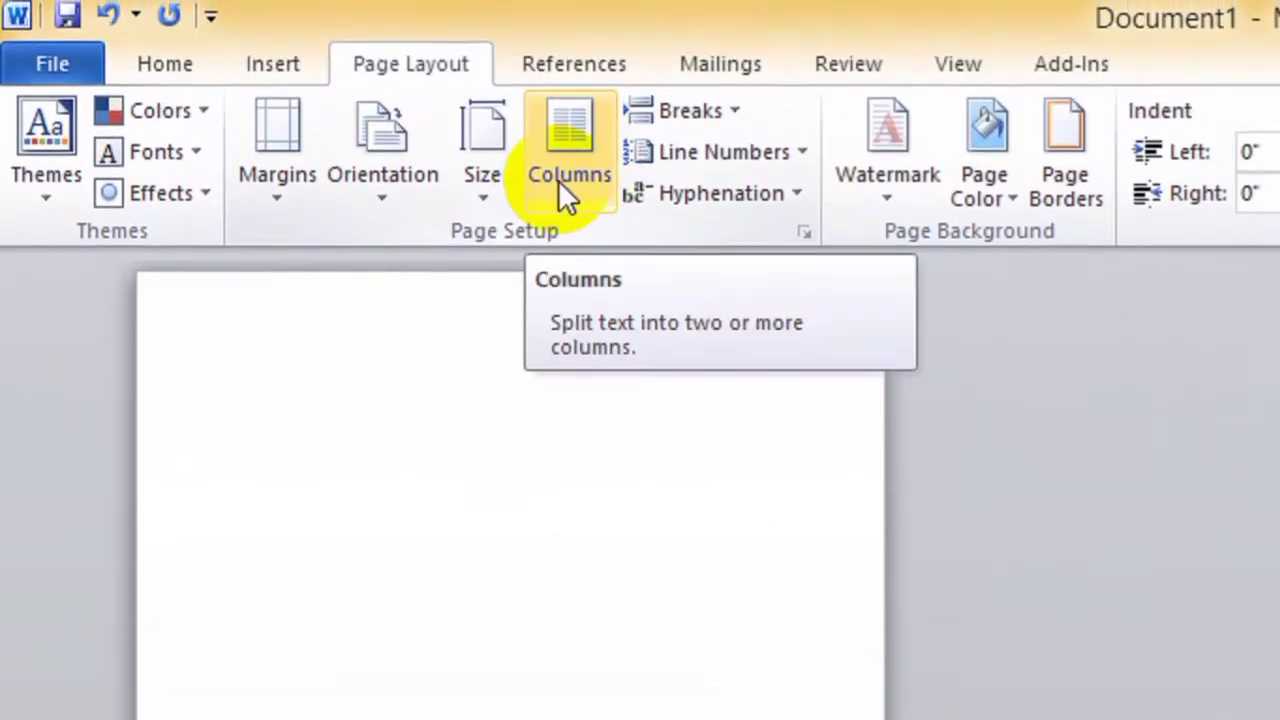
pyautogui.click(604, 176)
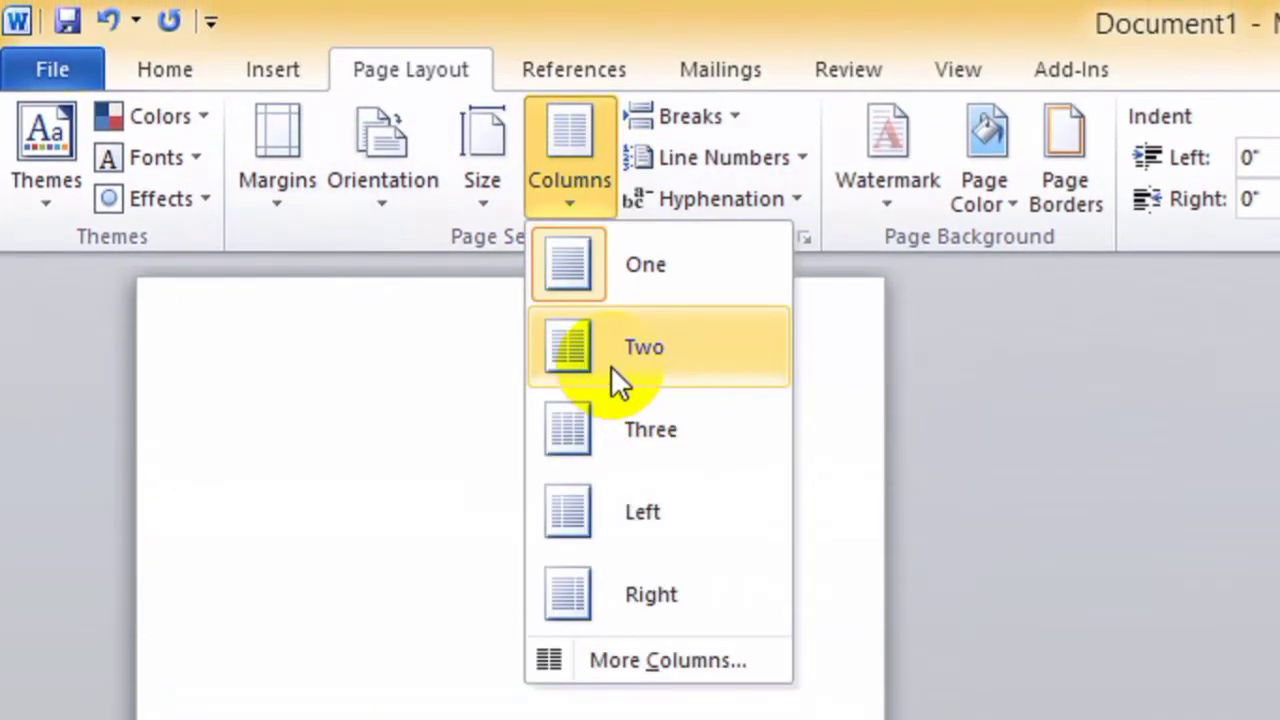
pyautogui.click(613, 370)
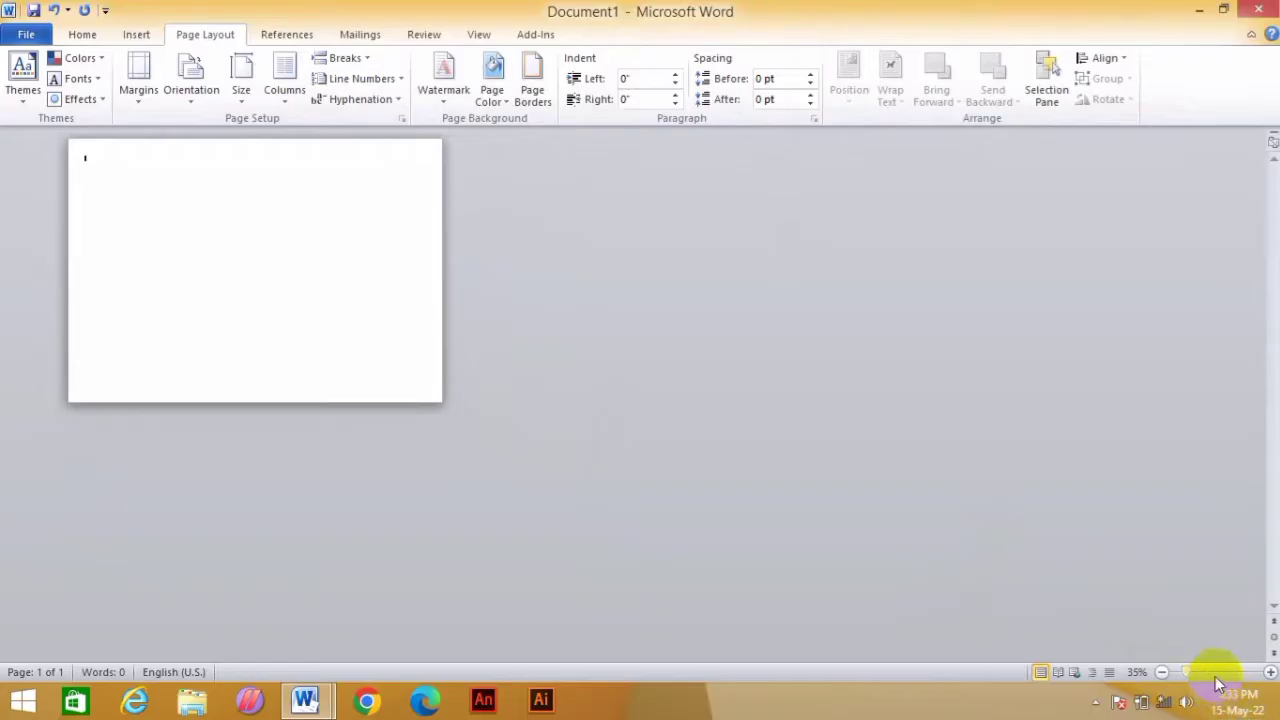
# Enter the heading "Gran Adarsha High School" on the first line and centre it within the first column
pyautogui.click(1216, 676)
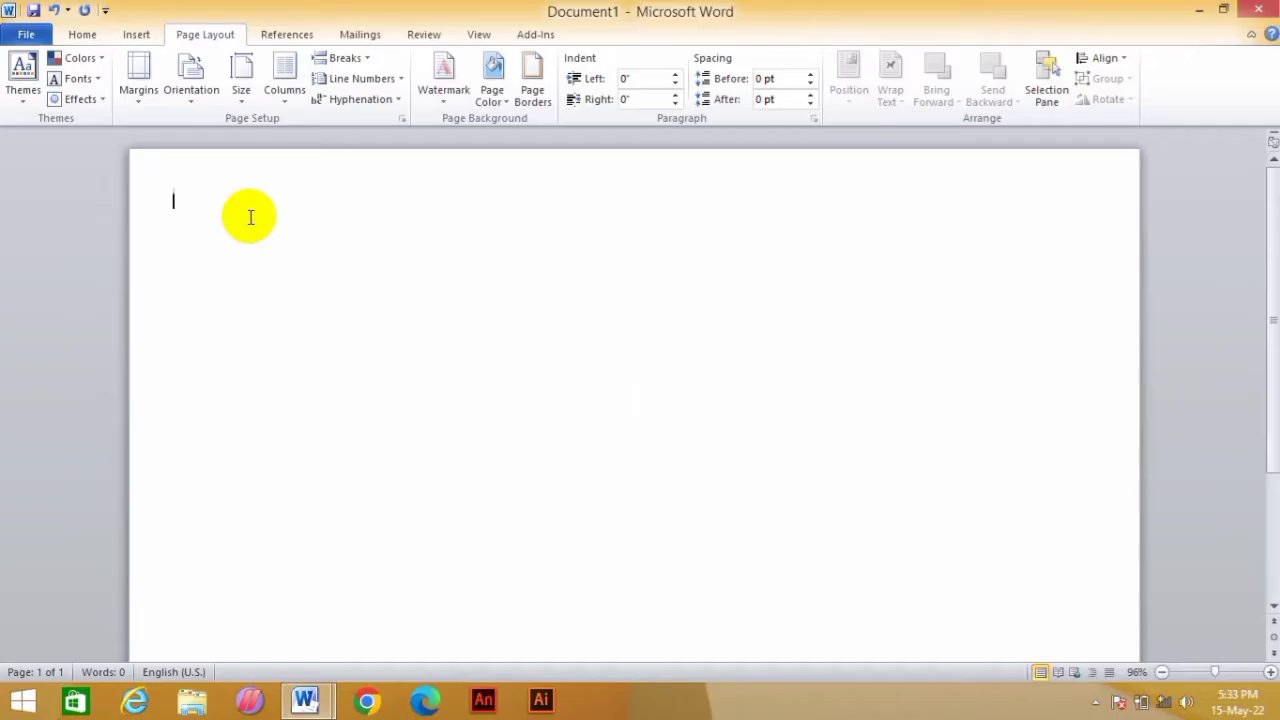
pyautogui.write('Gran Adarsha High School')
pyautogui.click(149, 206)
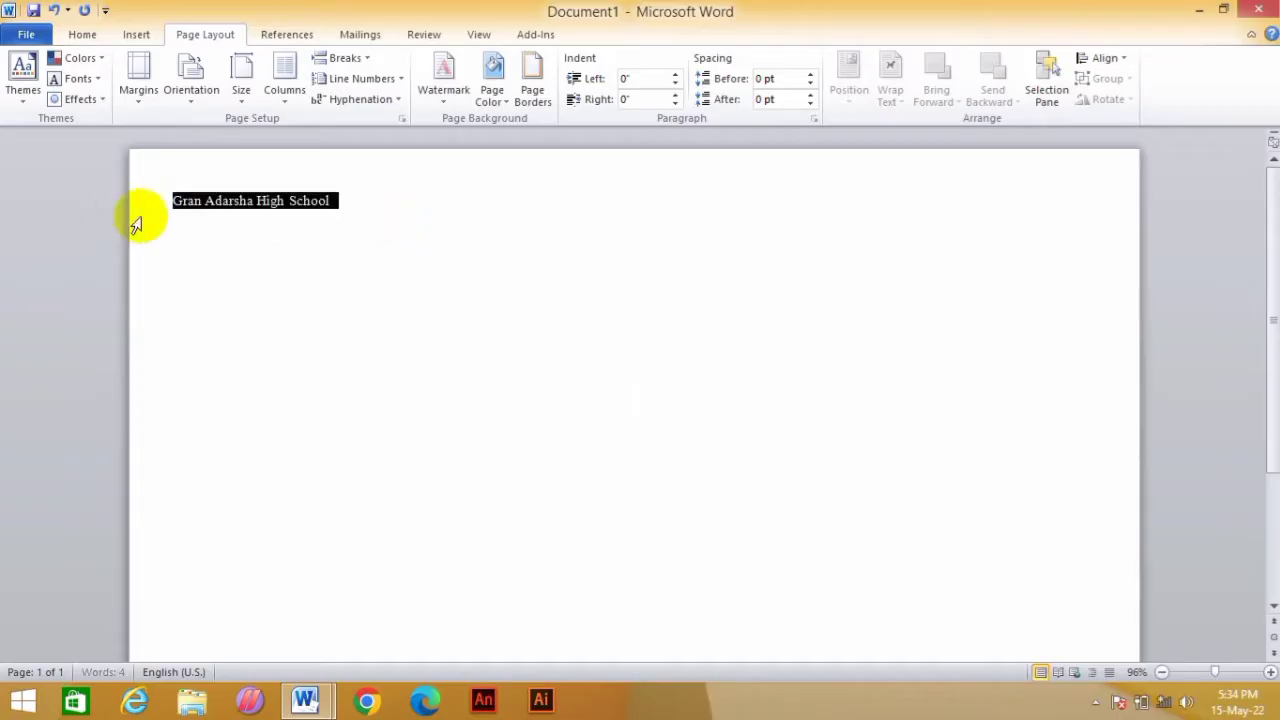
pyautogui.click(82, 34)
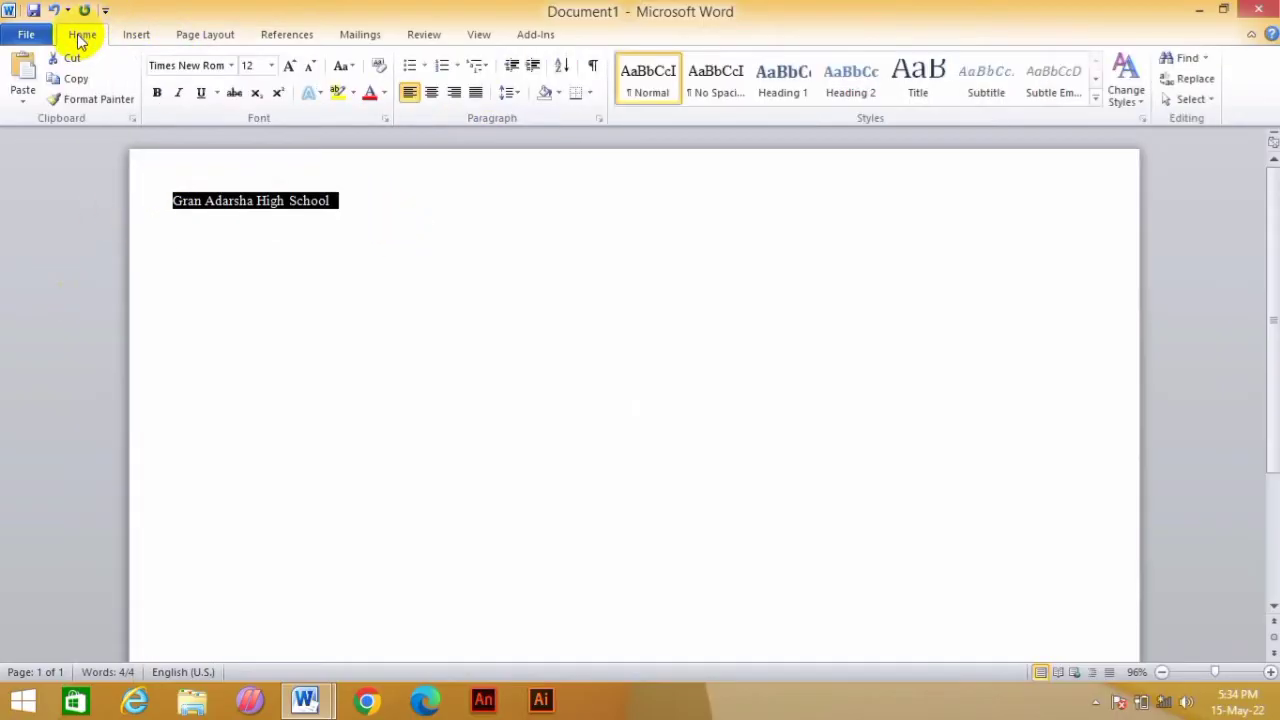
pyautogui.click(431, 92)
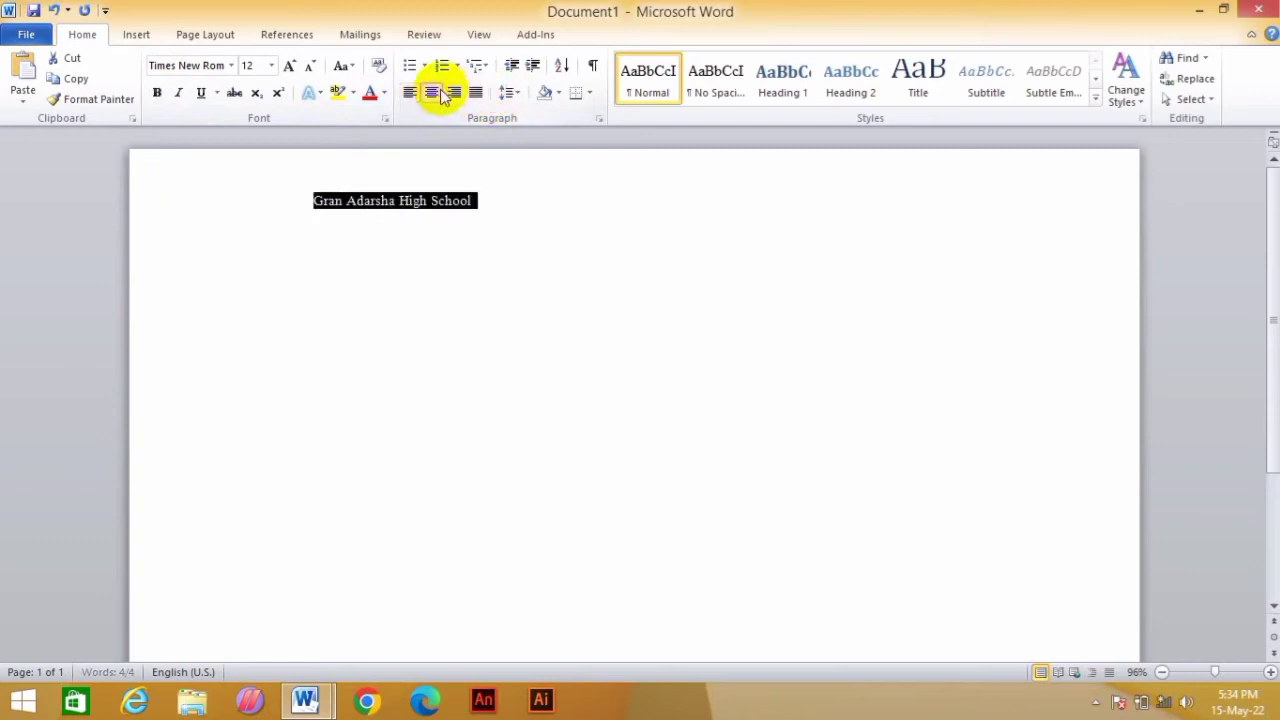
pyautogui.click(509, 174)
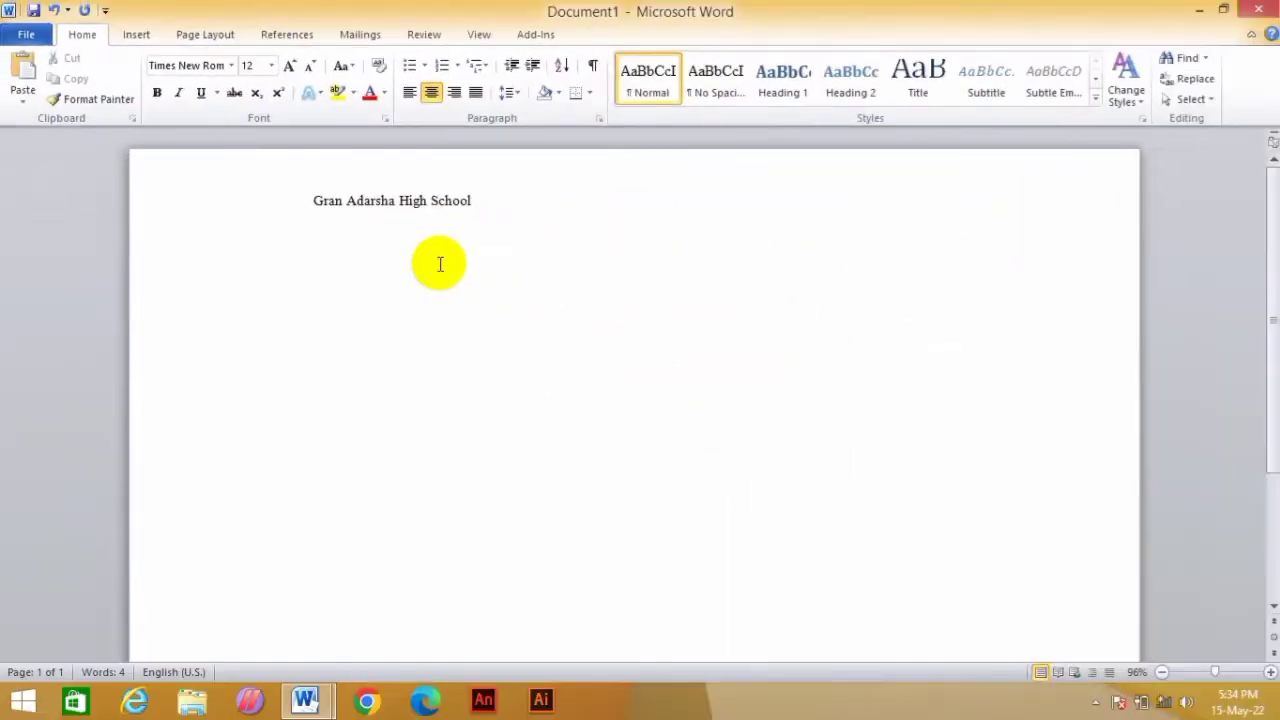
# Enlarge the school name heading to 18 pt and make it bold
pyautogui.moveTo(508, 200); pyautogui.dragTo(297, 214)
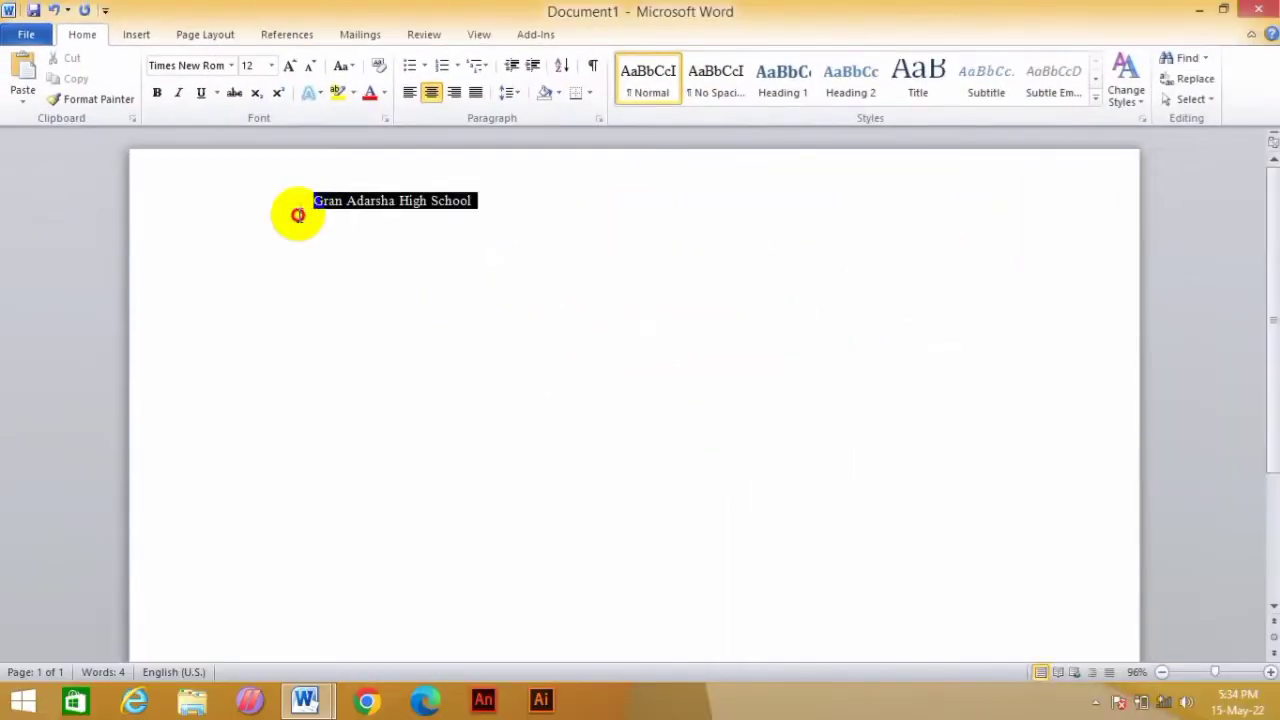
pyautogui.click(300, 73)
pyautogui.click(300, 73)
pyautogui.click(300, 73)
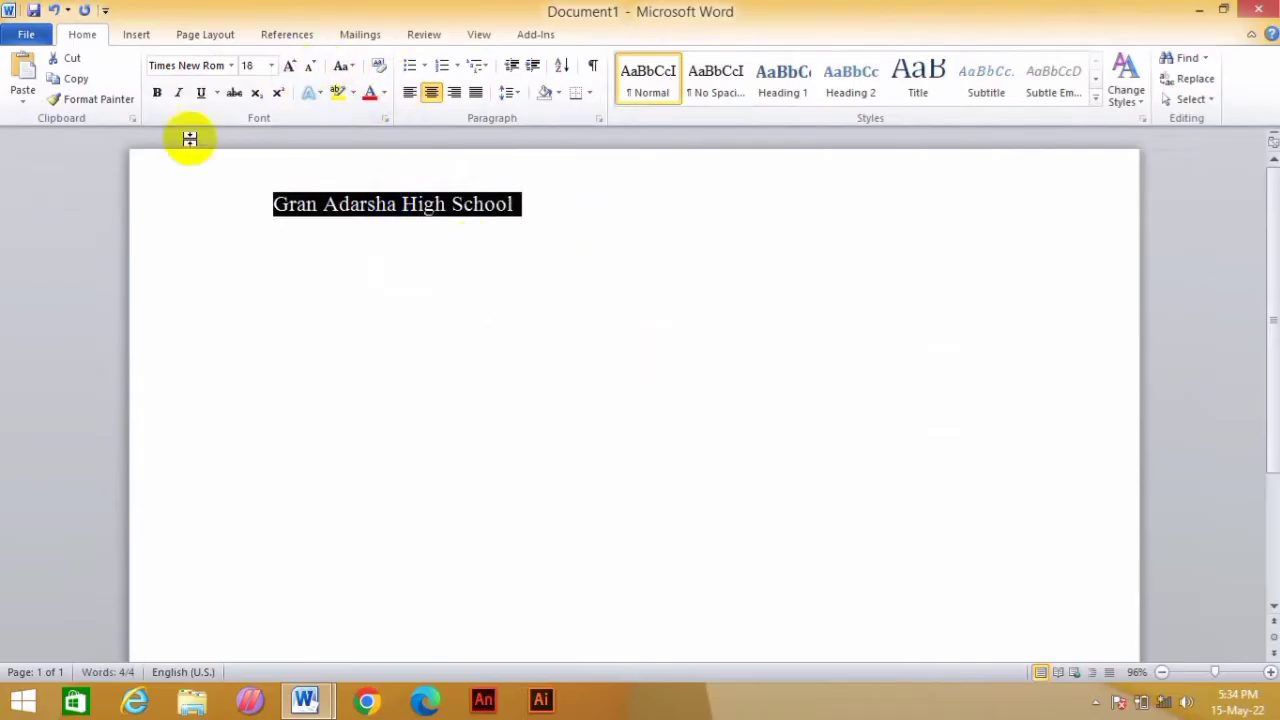
pyautogui.click(158, 94)
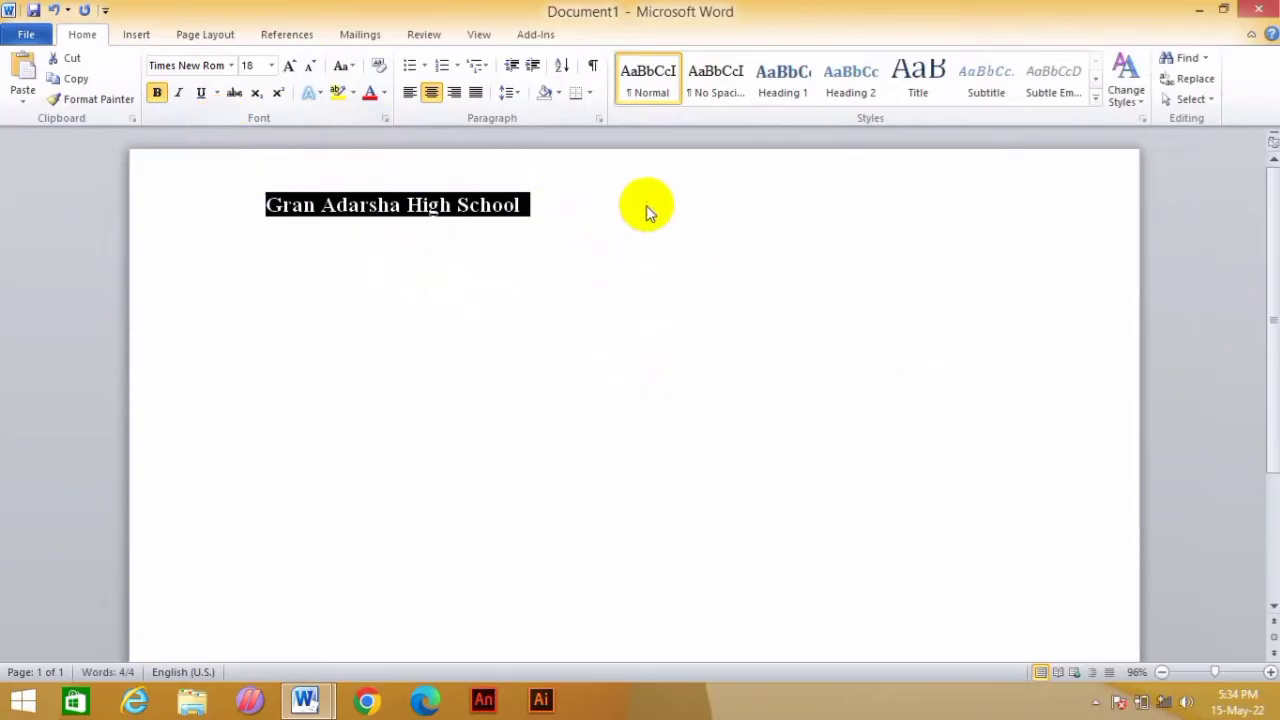
pyautogui.click(607, 210)
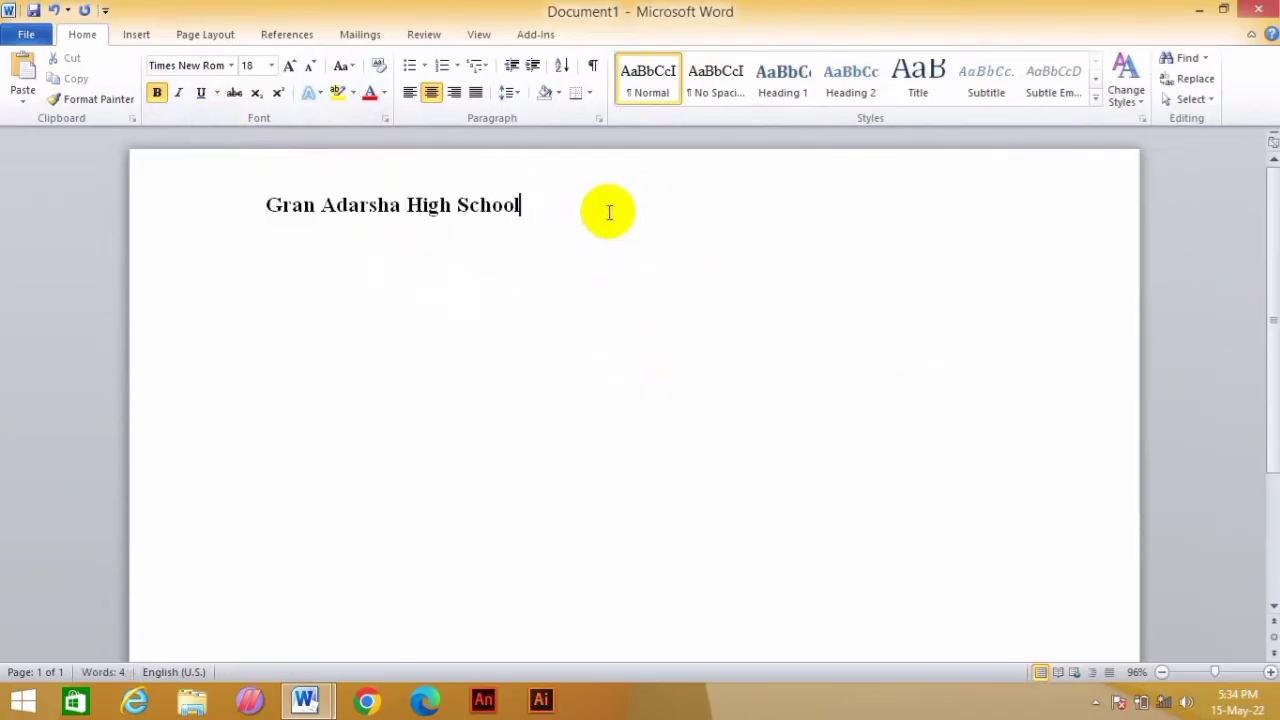
# Add a non-bold 14 pt line reading "1st Mid Term Exam 2022" below the school name
pyautogui.press('Return')
pyautogui.click(158, 92)
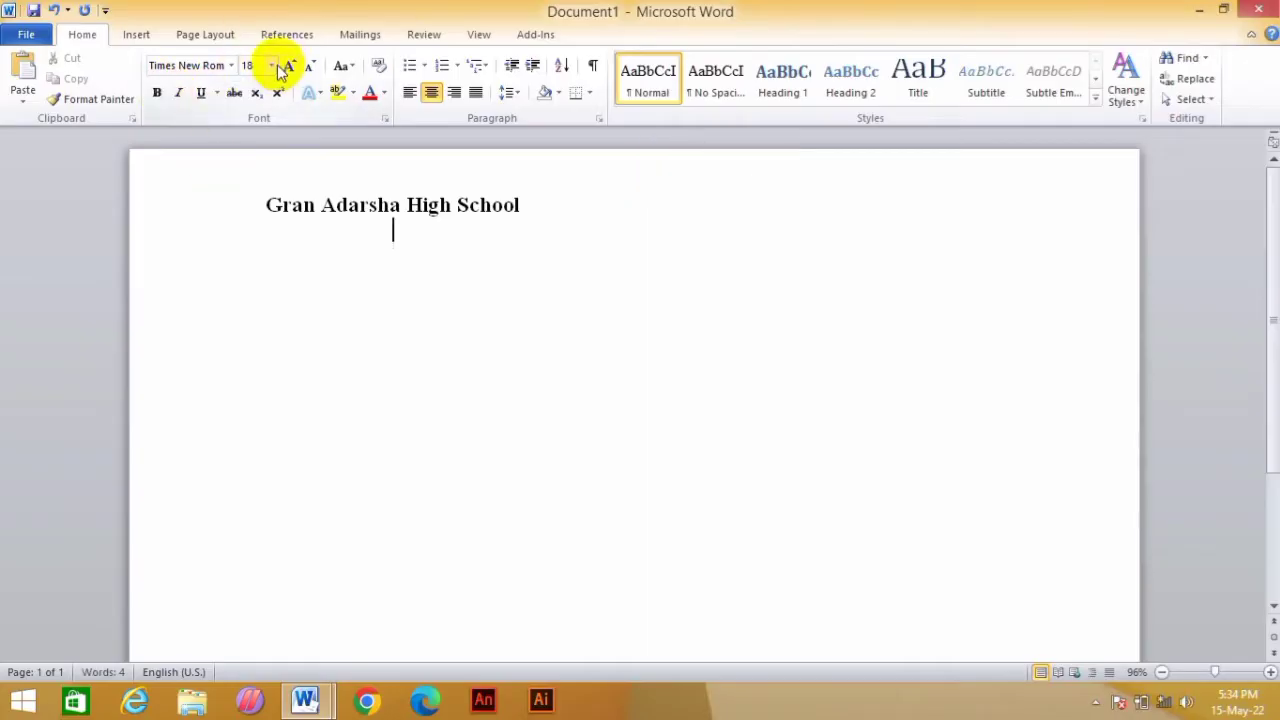
pyautogui.click(272, 66)
pyautogui.click(250, 166)
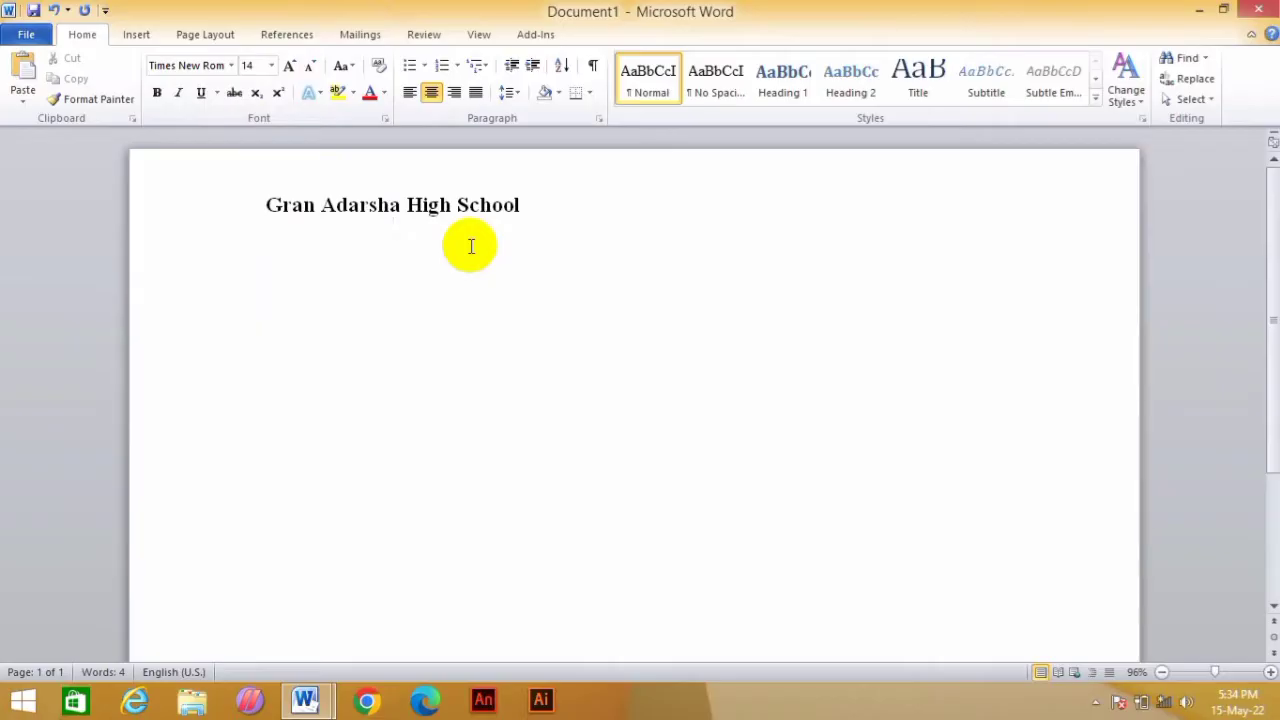
pyautogui.write('1st Mid Tr')
pyautogui.press('BackSpace')
pyautogui.write('erm ')
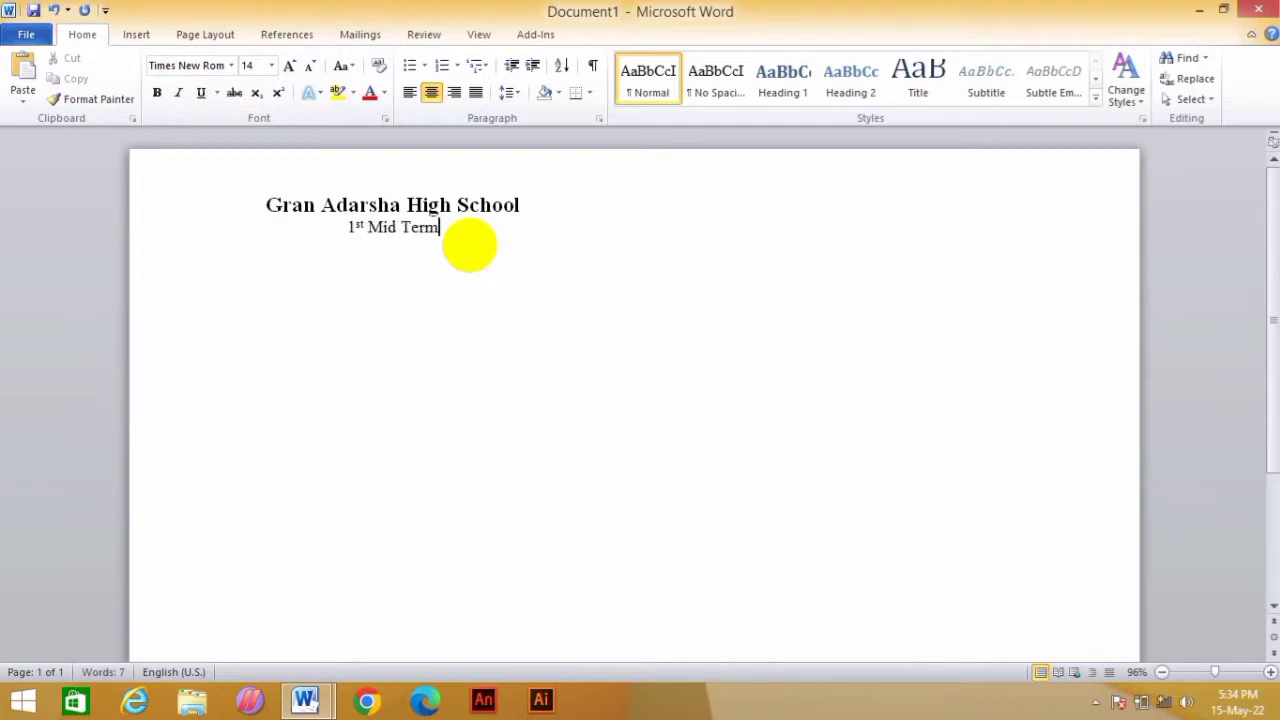
pyautogui.write('Exam')
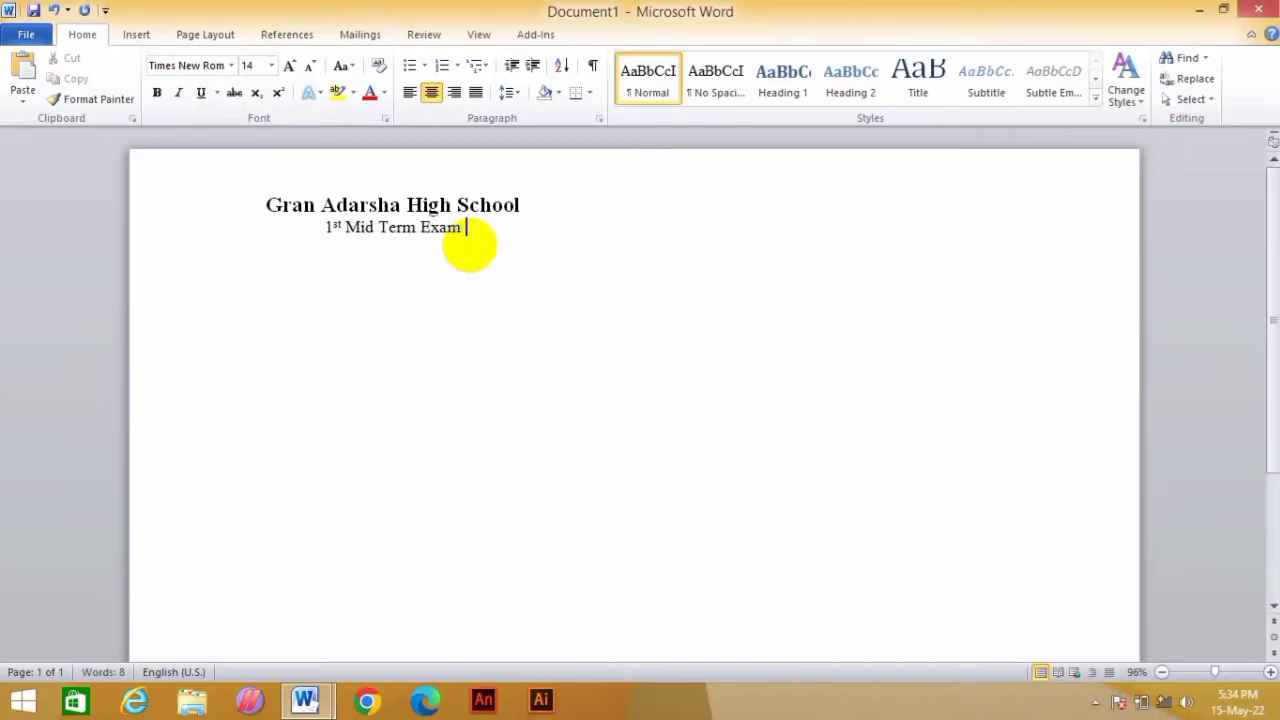
pyautogui.write(' 20')
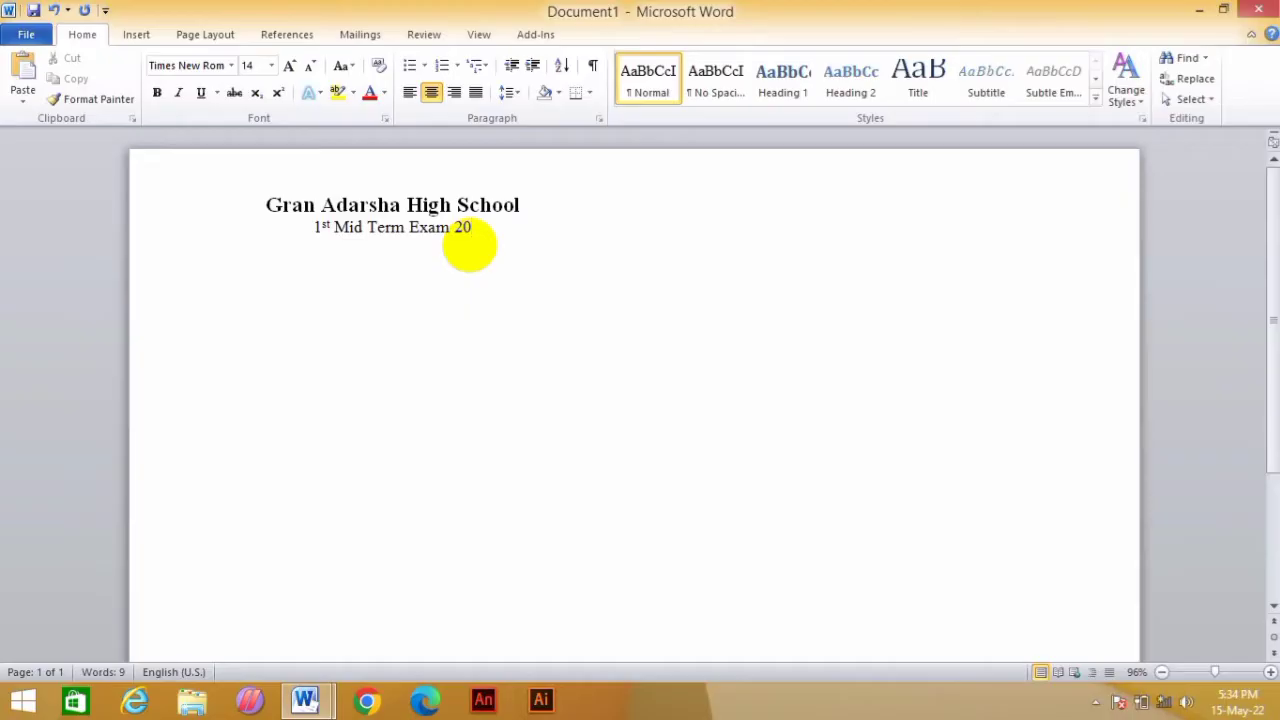
pyautogui.write('22')
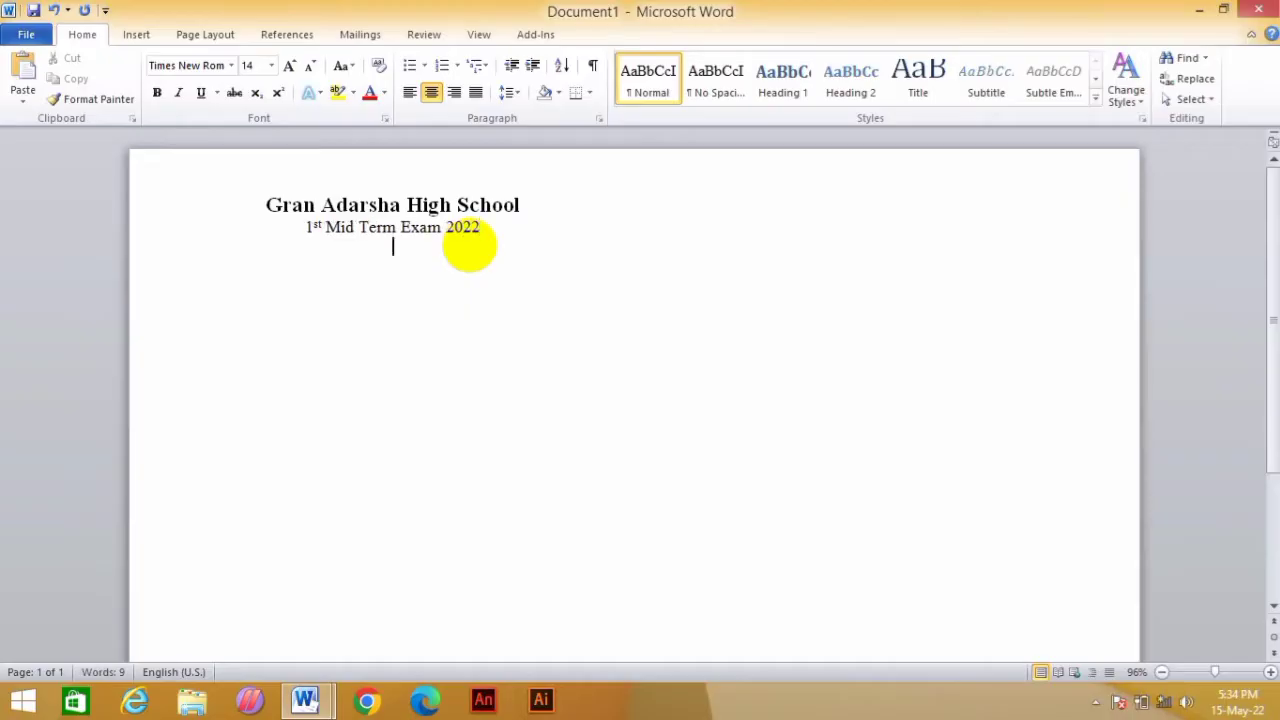
# Add the lines "Class – 7" and "Subject-English" below the exam title
pyautogui.press('Return')
pyautogui.write('Class')
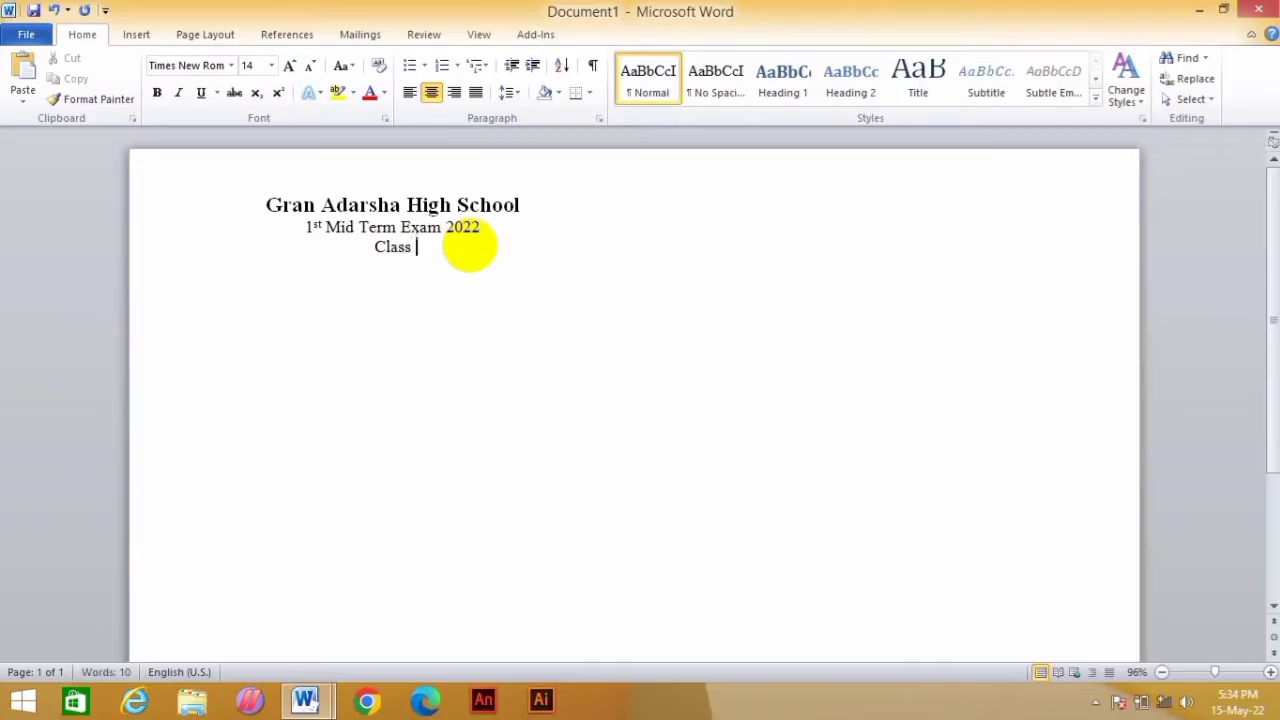
pyautogui.write(' - B')
pyautogui.press('BackSpace')
pyautogui.write('&')
pyautogui.press('BackSpace')
pyautogui.write('7')
pyautogui.press('Return')
pyautogui.write('Subjec')
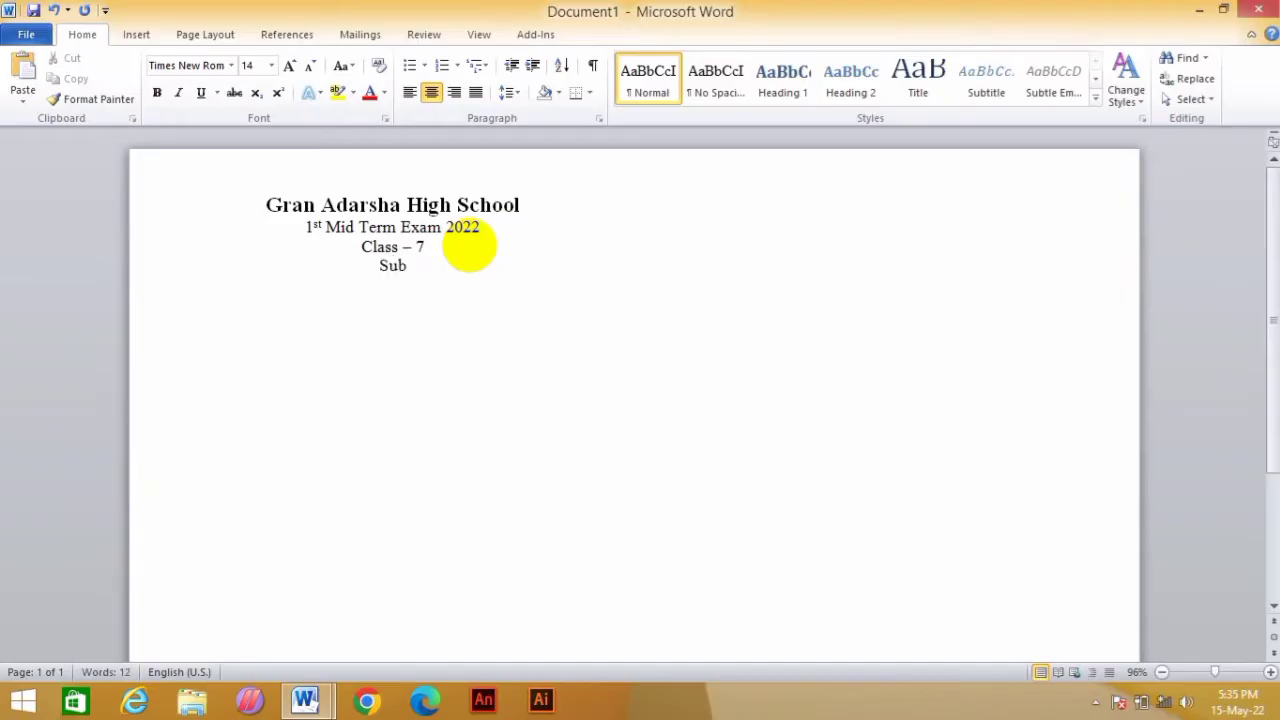
pyautogui.write('t-English')
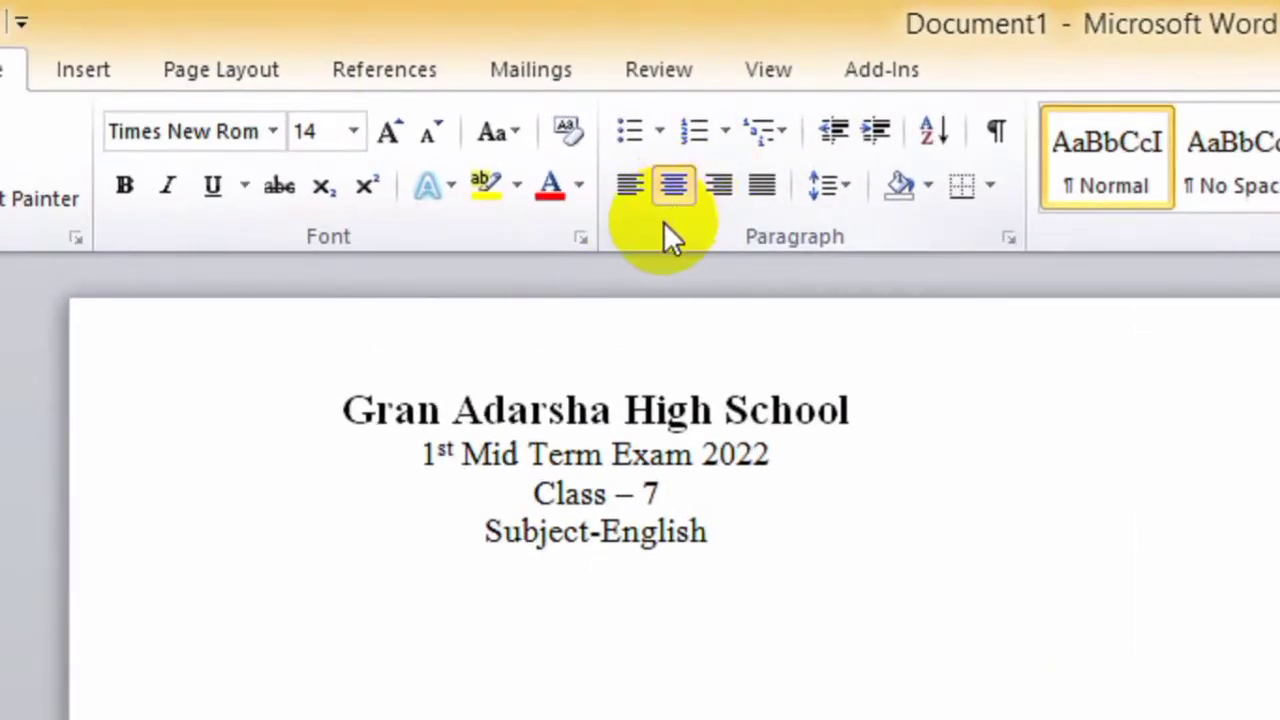
# Left-align the empty line below the subject line
pyautogui.click(641, 178)
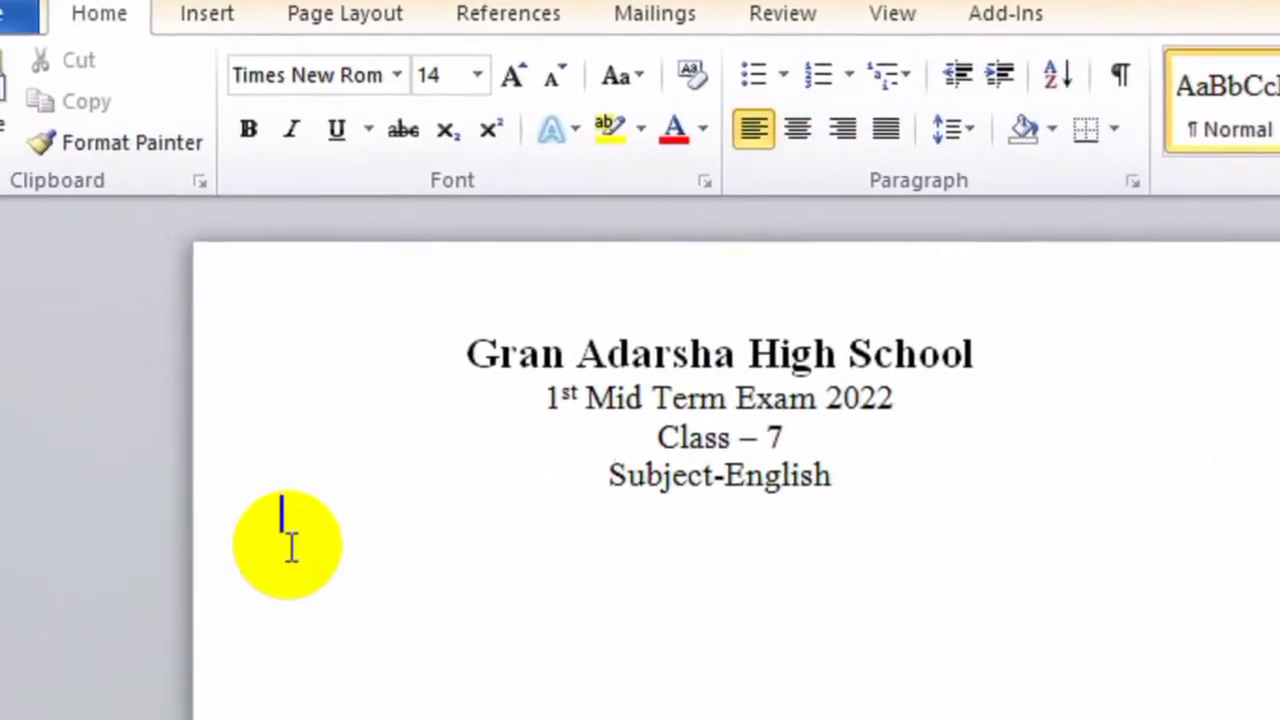
pyautogui.doubleClick(386, 397)
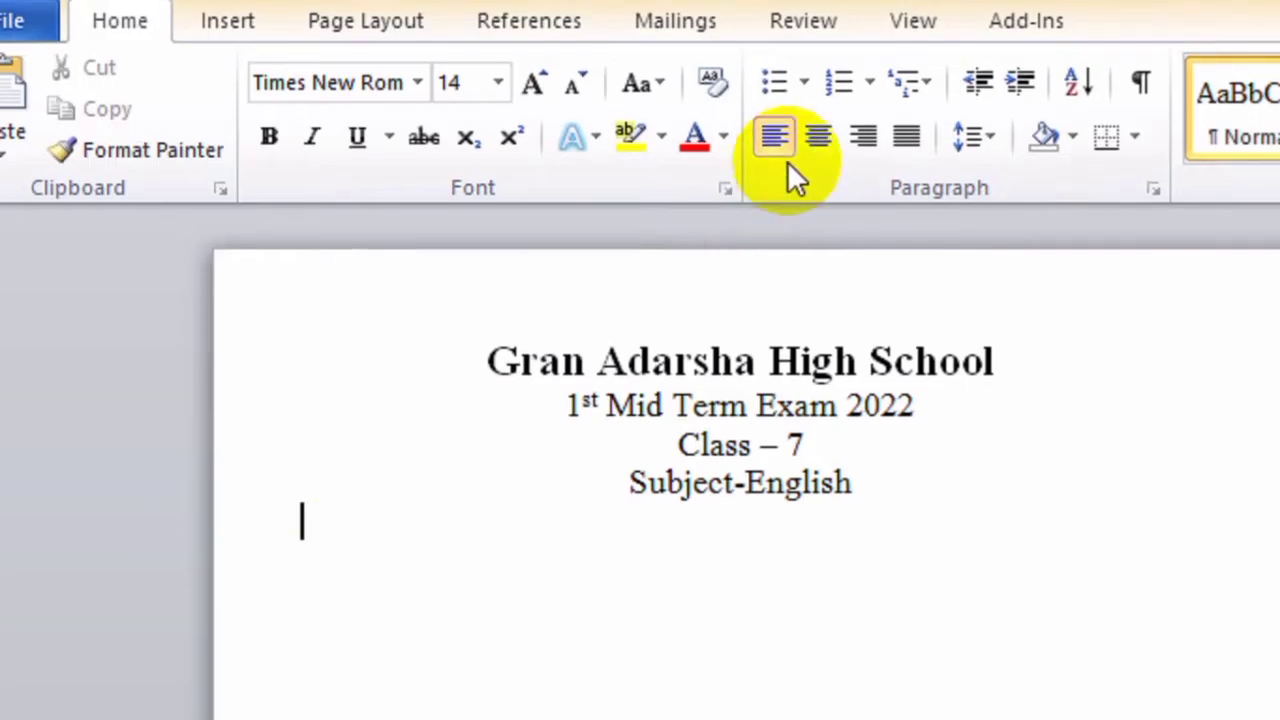
pyautogui.click(818, 130)
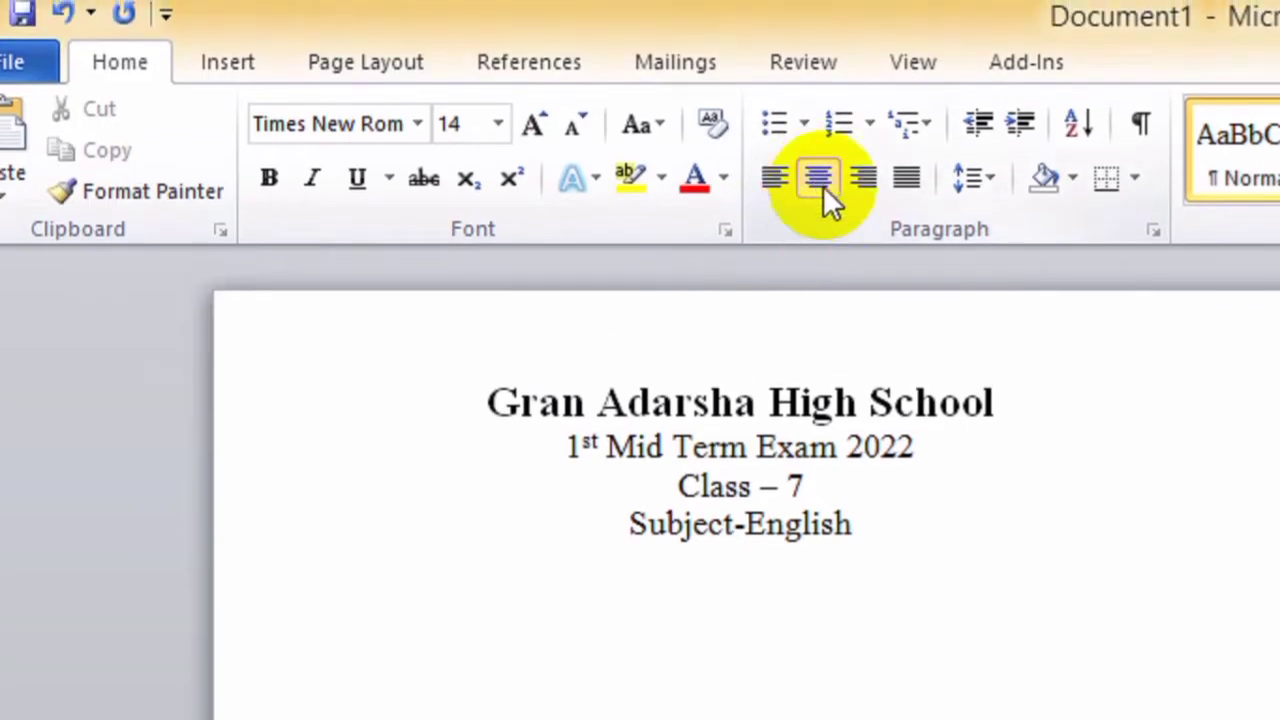
pyautogui.click(780, 182)
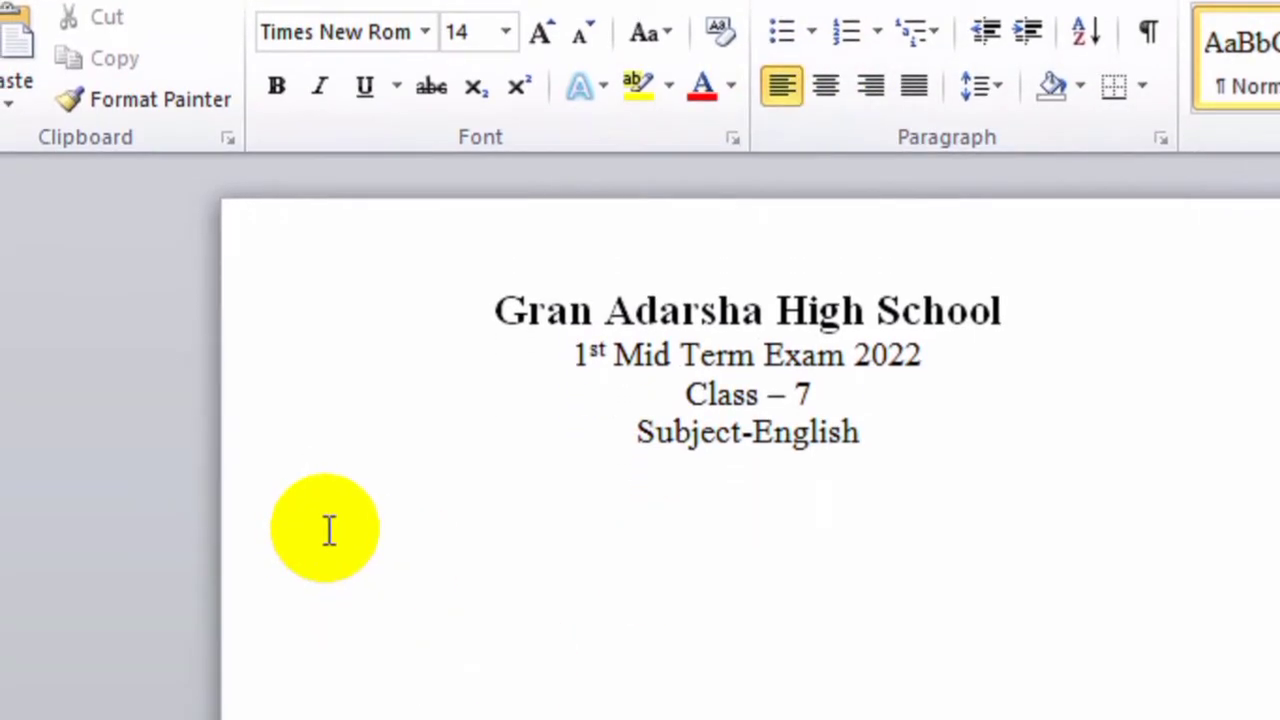
# Add the exam duration "Time: 2.00 Hours" on the left-aligned line below the subject
pyautogui.write('TInm')
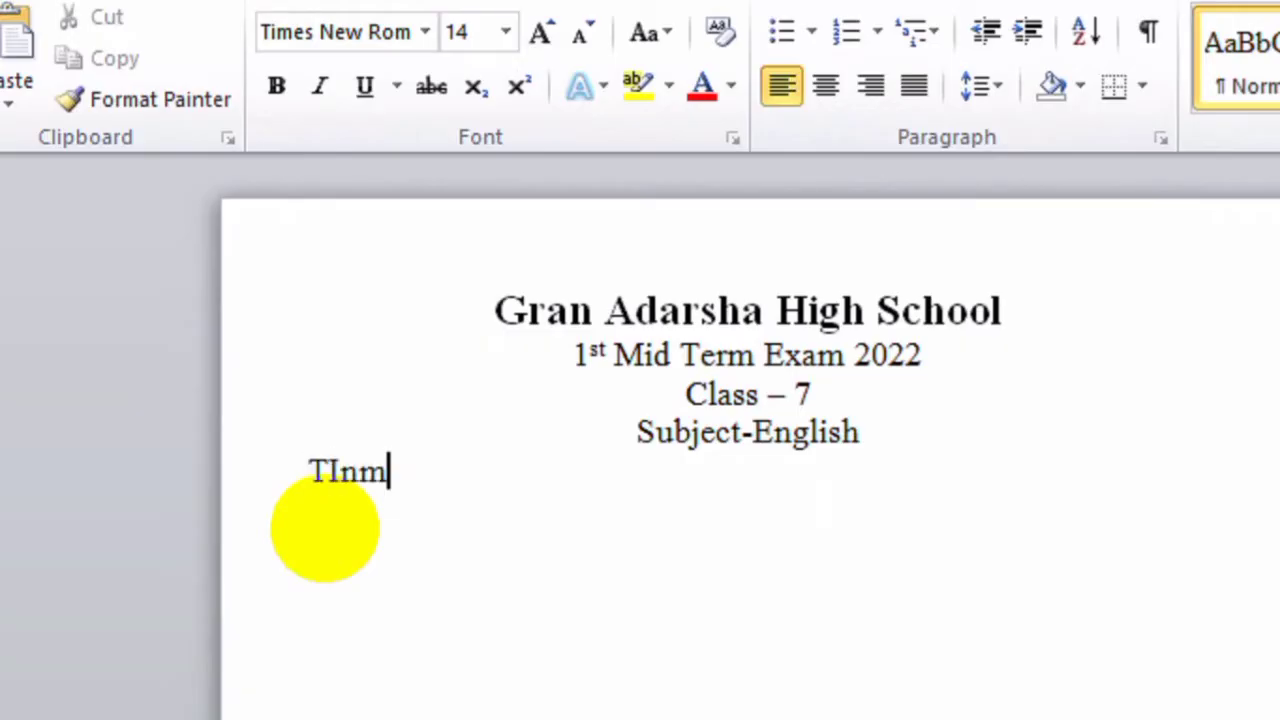
pyautogui.press('BackSpace')
pyautogui.press('BackSpace')
pyautogui.press('BackSpace')
pyautogui.press('BackSpace')
pyautogui.write('Time: 2')
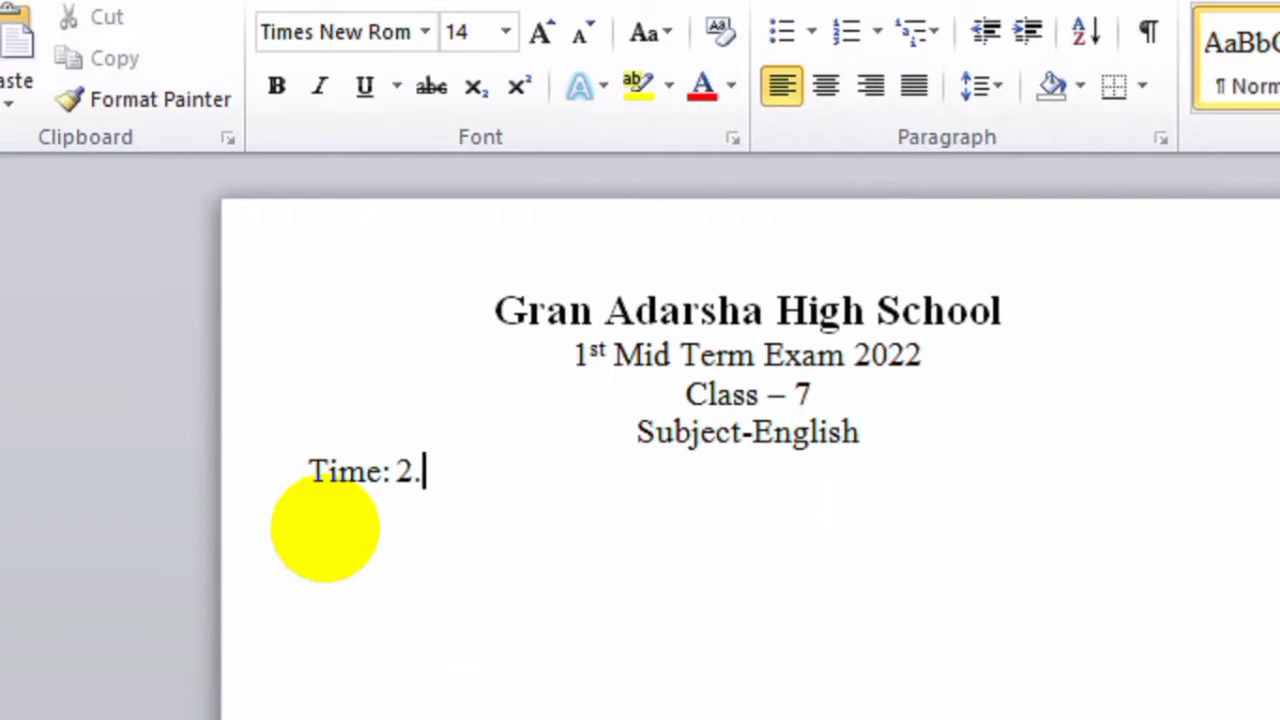
pyautogui.write('.00 Ho')
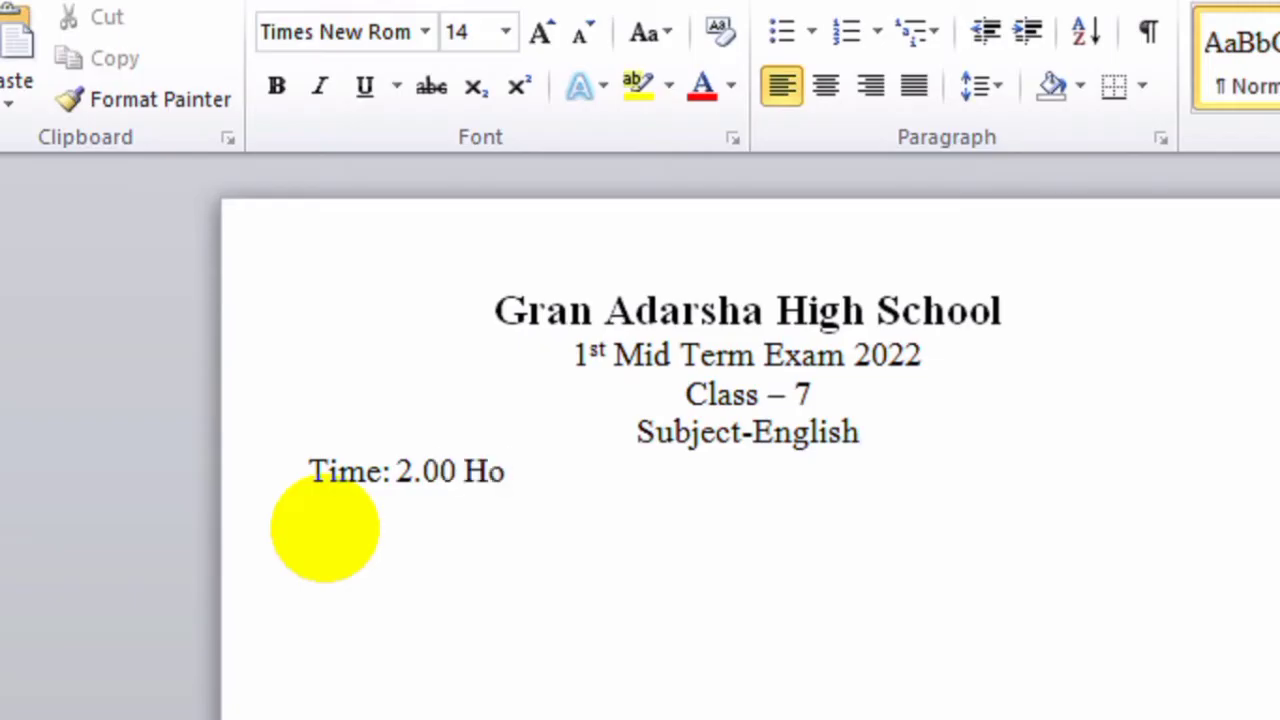
pyautogui.write('urs')
# Add "Full Marks: 60" after the exam duration, separated from it by six tab spaces
pyautogui.press('Tab')
pyautogui.press('Tab')
pyautogui.press('Tab')
pyautogui.press('Tab')
pyautogui.press('Tab')
pyautogui.press('Tab')
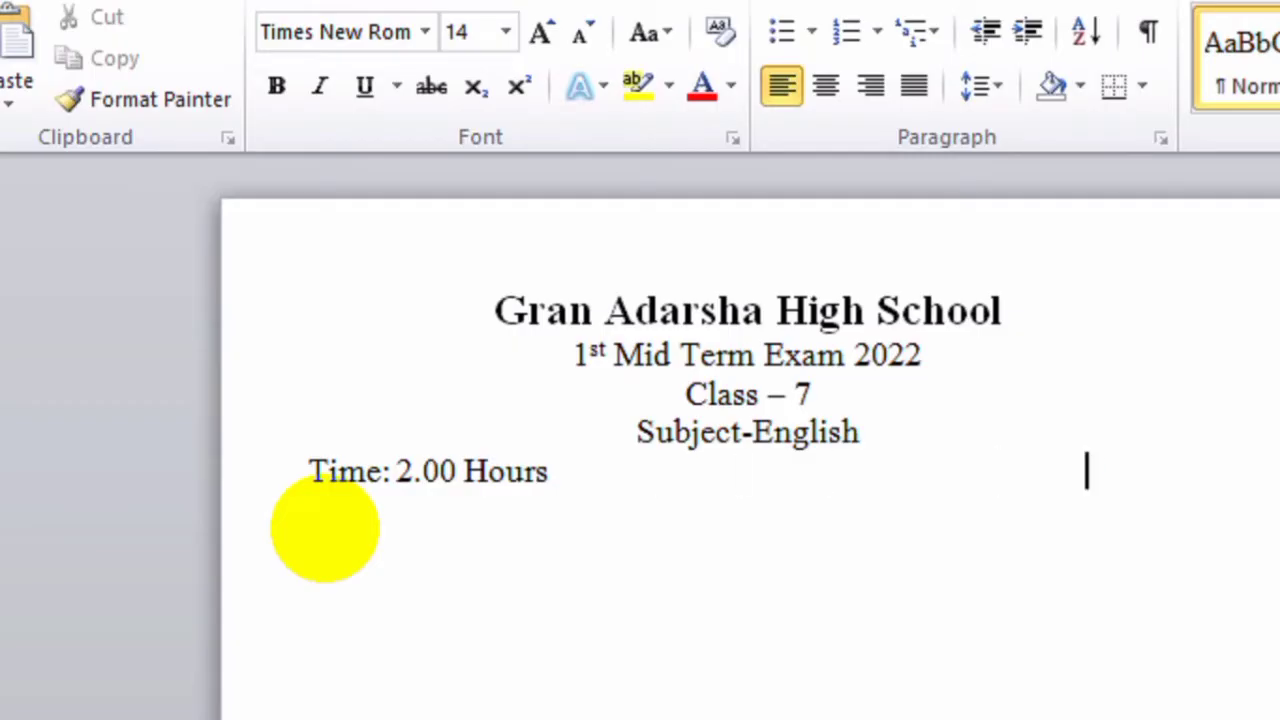
pyautogui.write('Full')
pyautogui.press('Return')
pyautogui.write('Marsk')
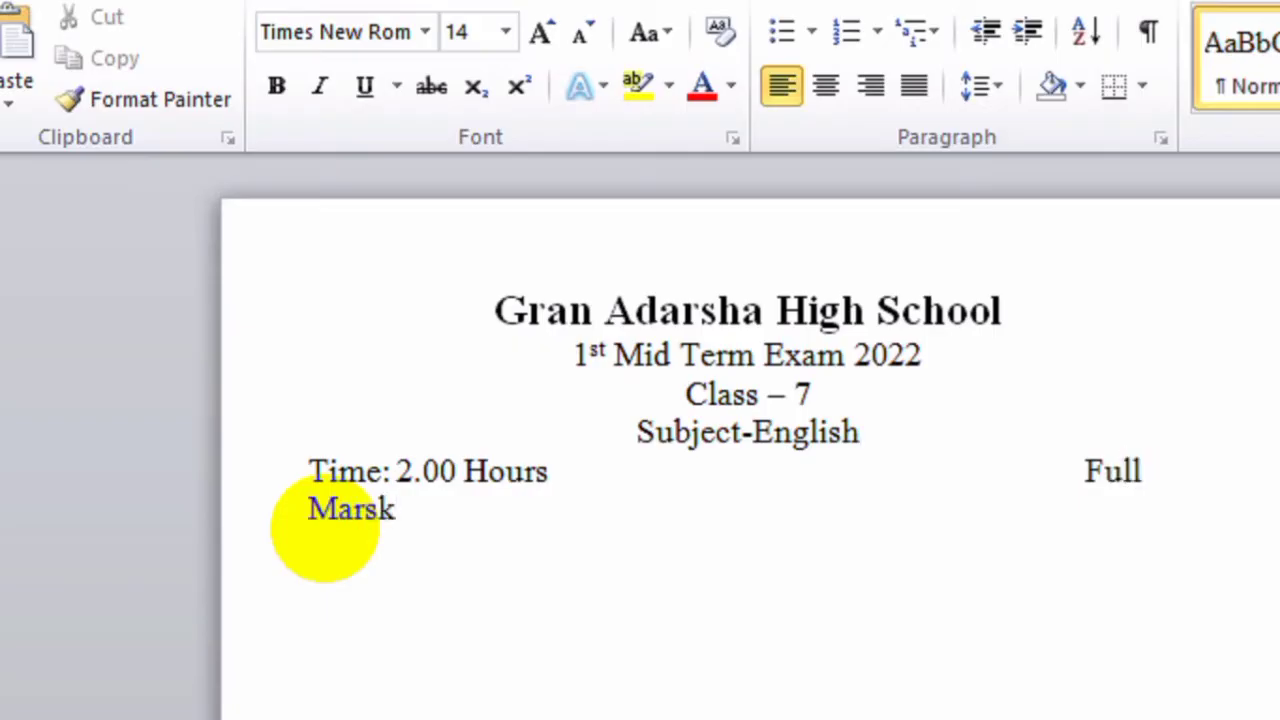
pyautogui.press('BackSpace')
pyautogui.write('ks: 60')
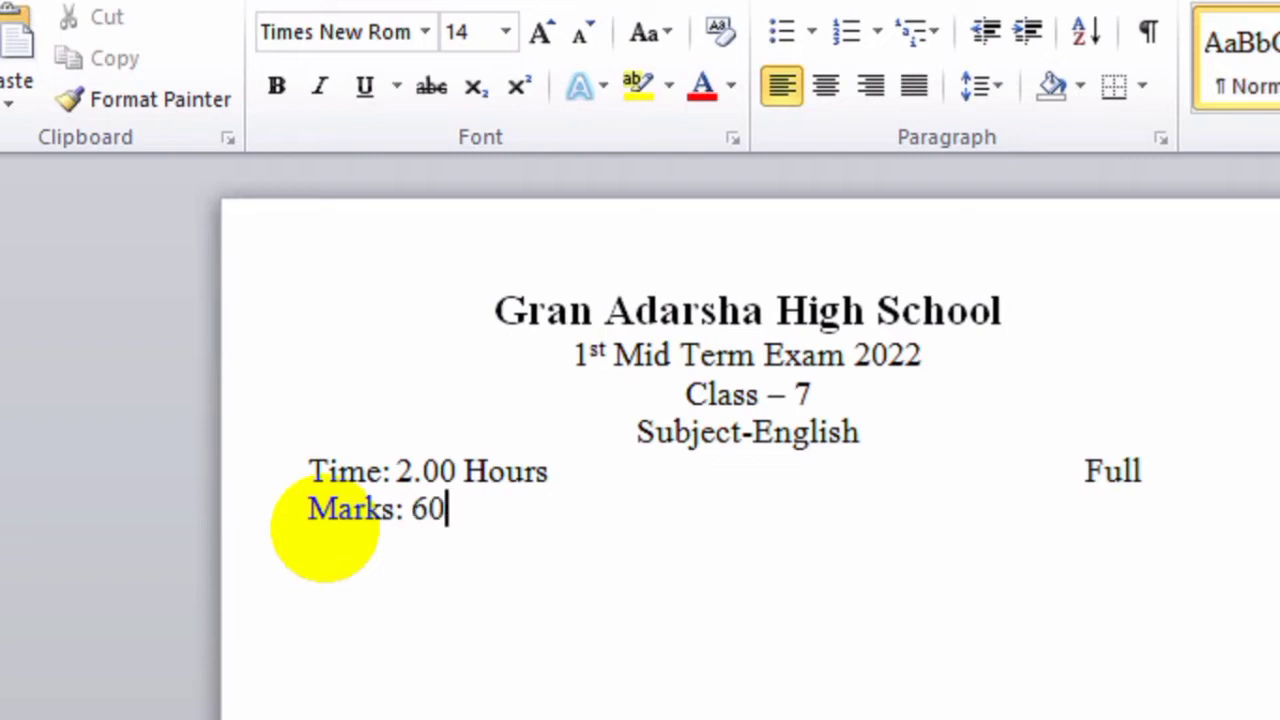
# Remove the excess tab spacing before "Full Marks: 60" so the whole text fits on the time line
pyautogui.click(1020, 472)
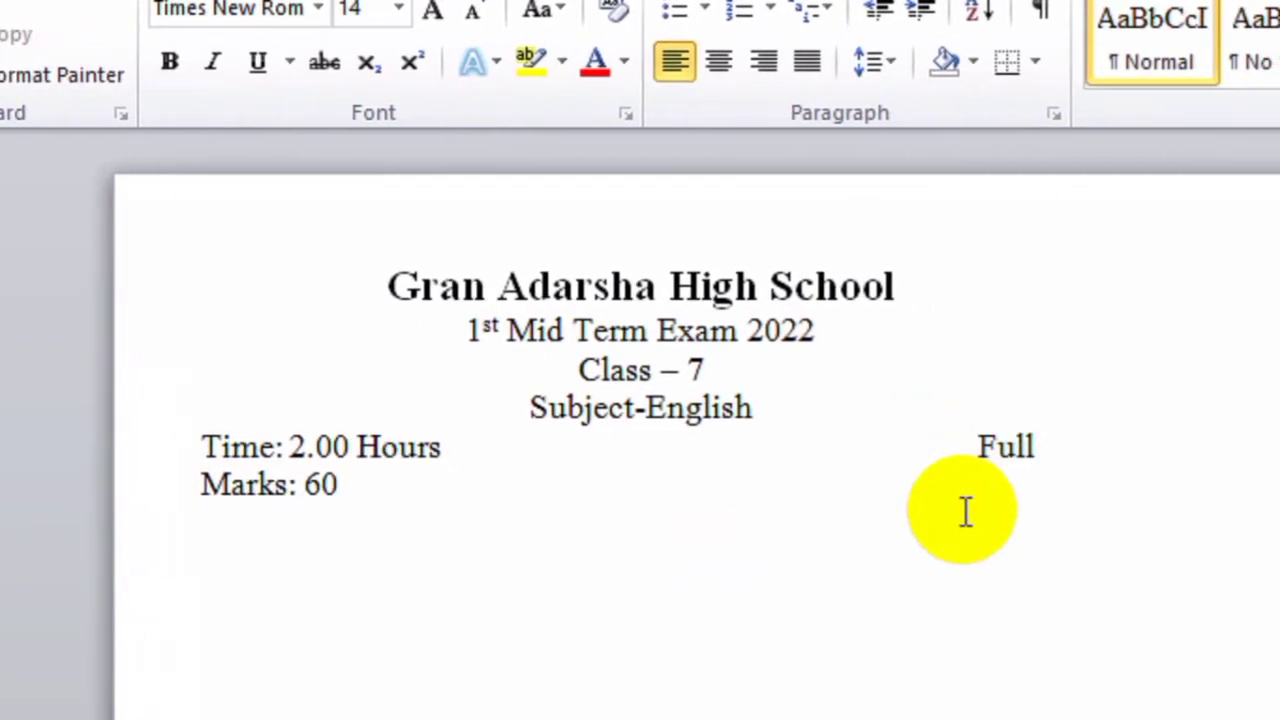
pyautogui.press('BackSpace')
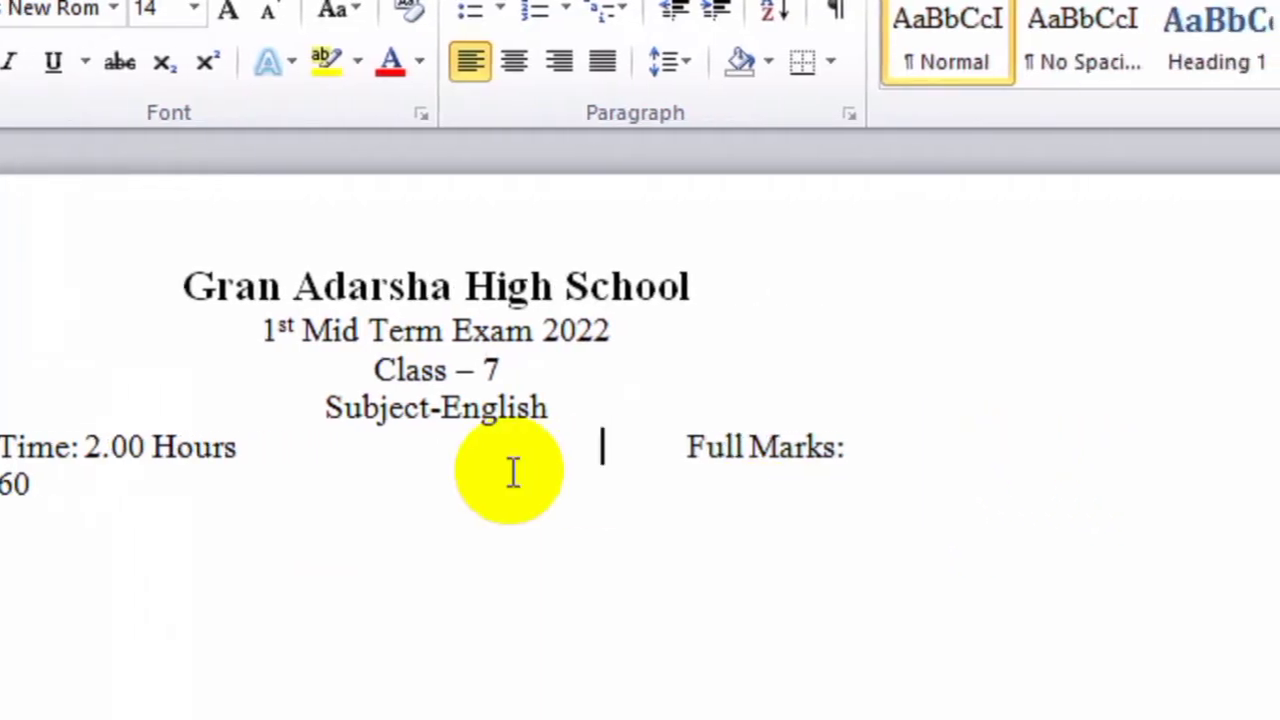
pyautogui.press('Down')
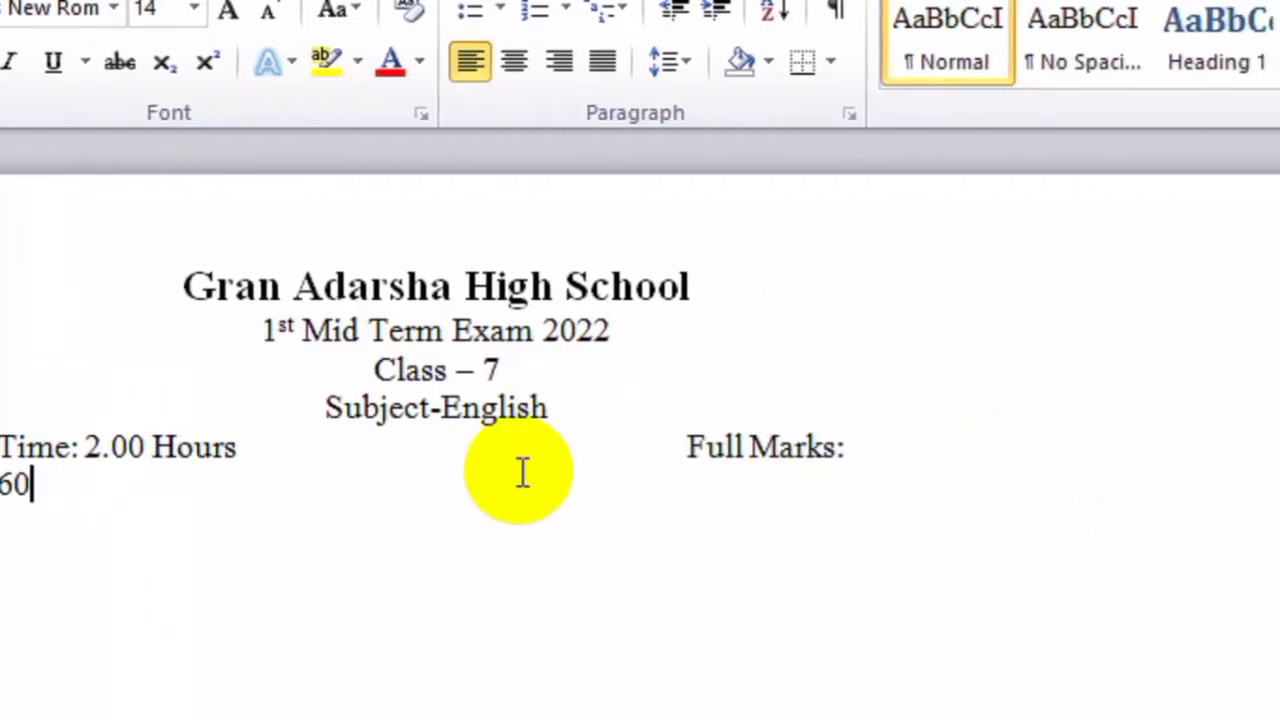
pyautogui.click(603, 449)
pyautogui.press('BackSpace')
pyautogui.press('BackSpace')
pyautogui.press('BackSpace')
pyautogui.press('BackSpace')
pyautogui.press('BackSpace')
pyautogui.press('BackSpace')
pyautogui.press('BackSpace')
pyautogui.press('BackSpace')
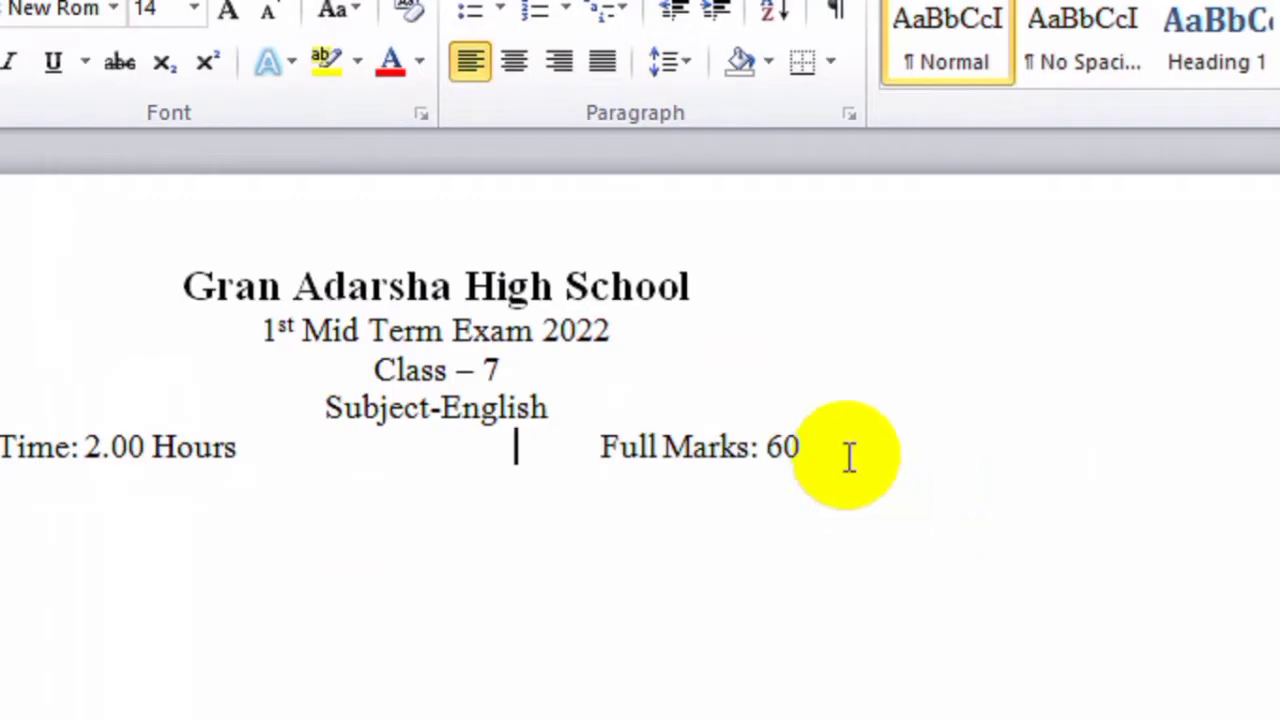
# Add the instruction "Read the passage and answer the questions:" on a new line below the time and marks
pyautogui.press('End')
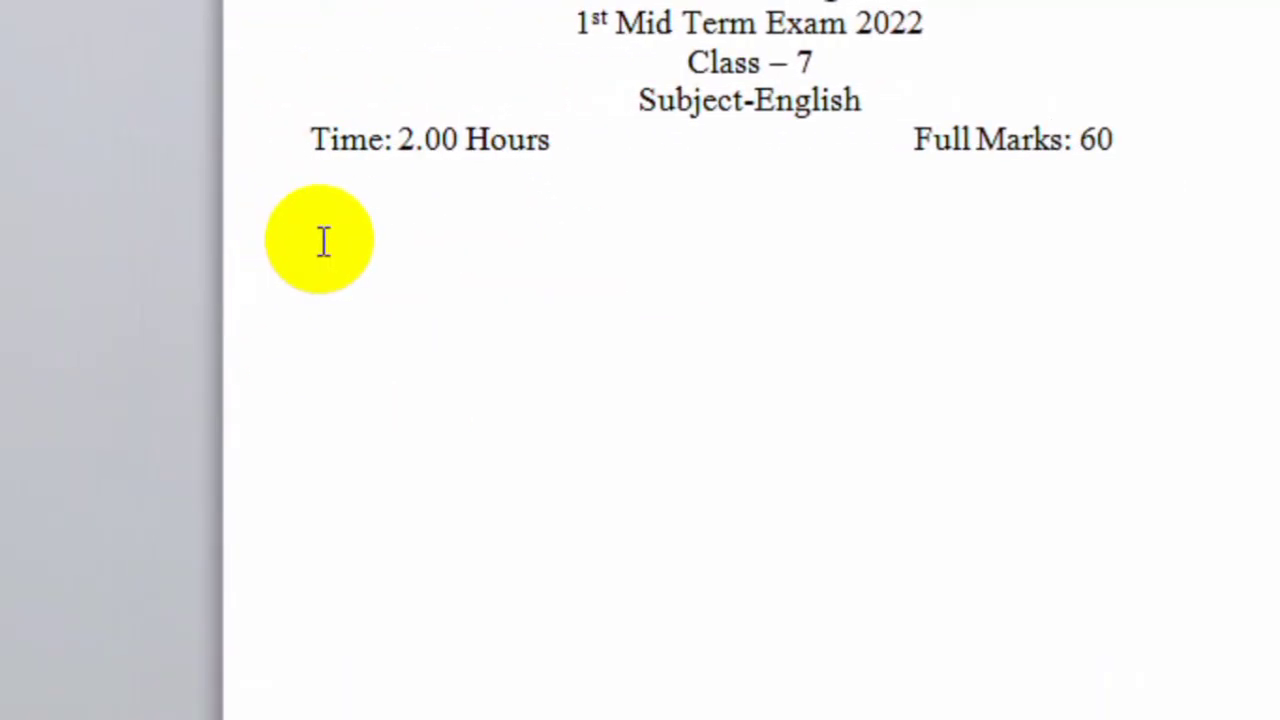
pyautogui.write('Read')
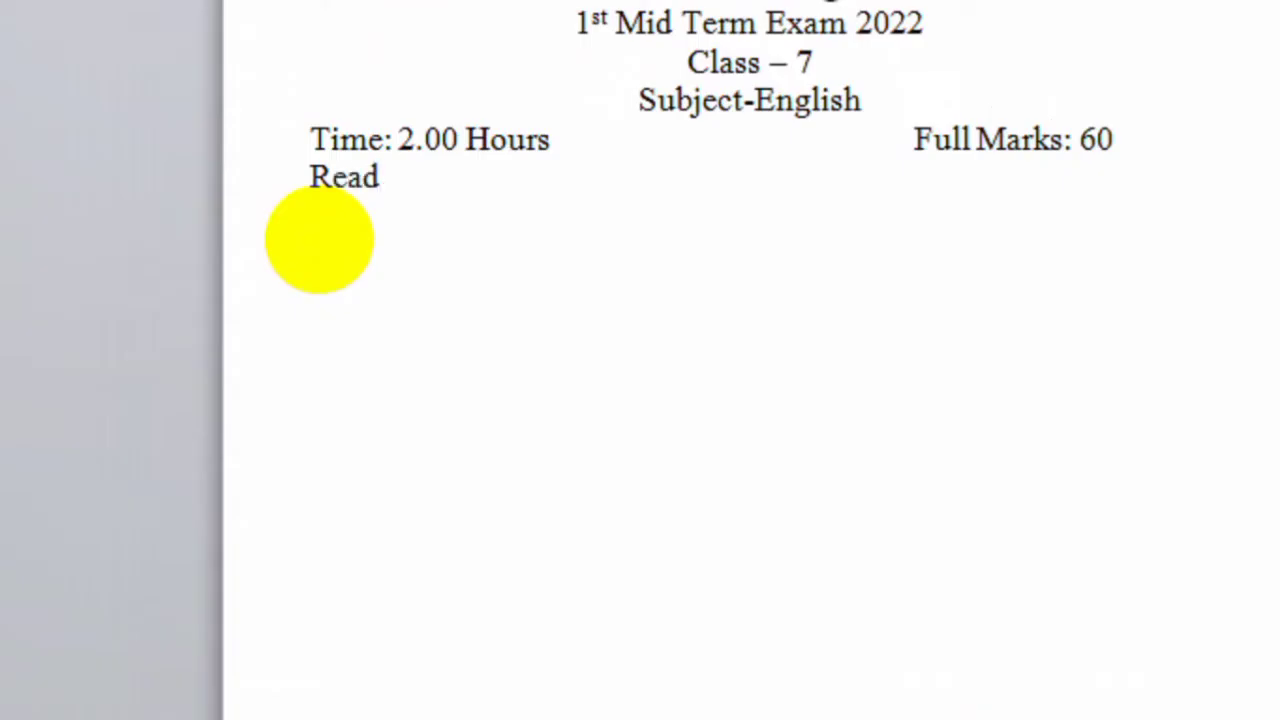
pyautogui.write(' the passage')
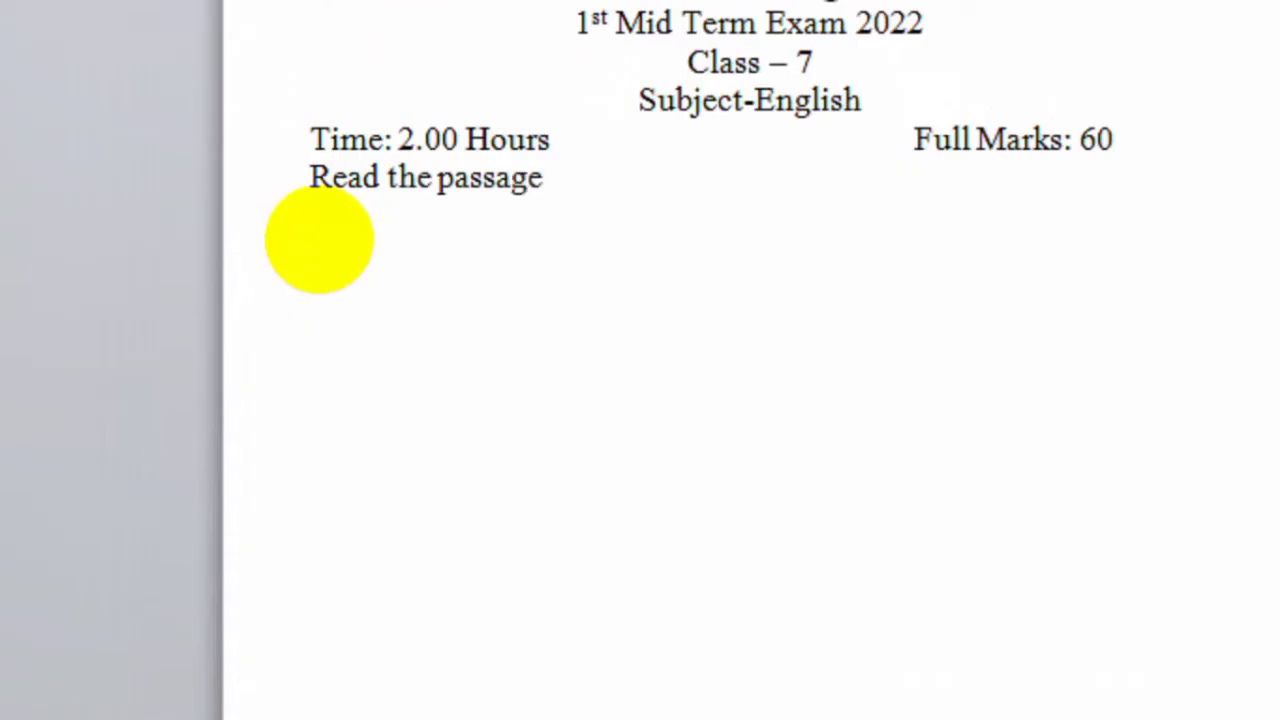
pyautogui.write(' and')
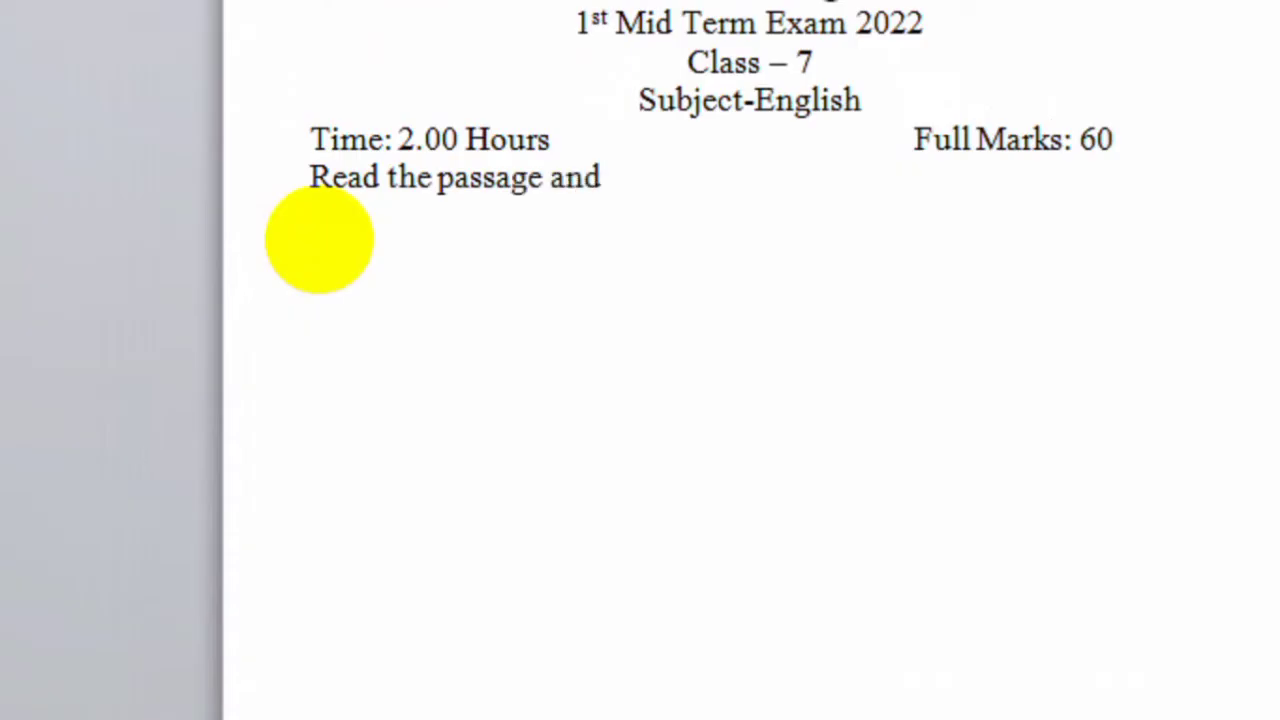
pyautogui.write(' answer the')
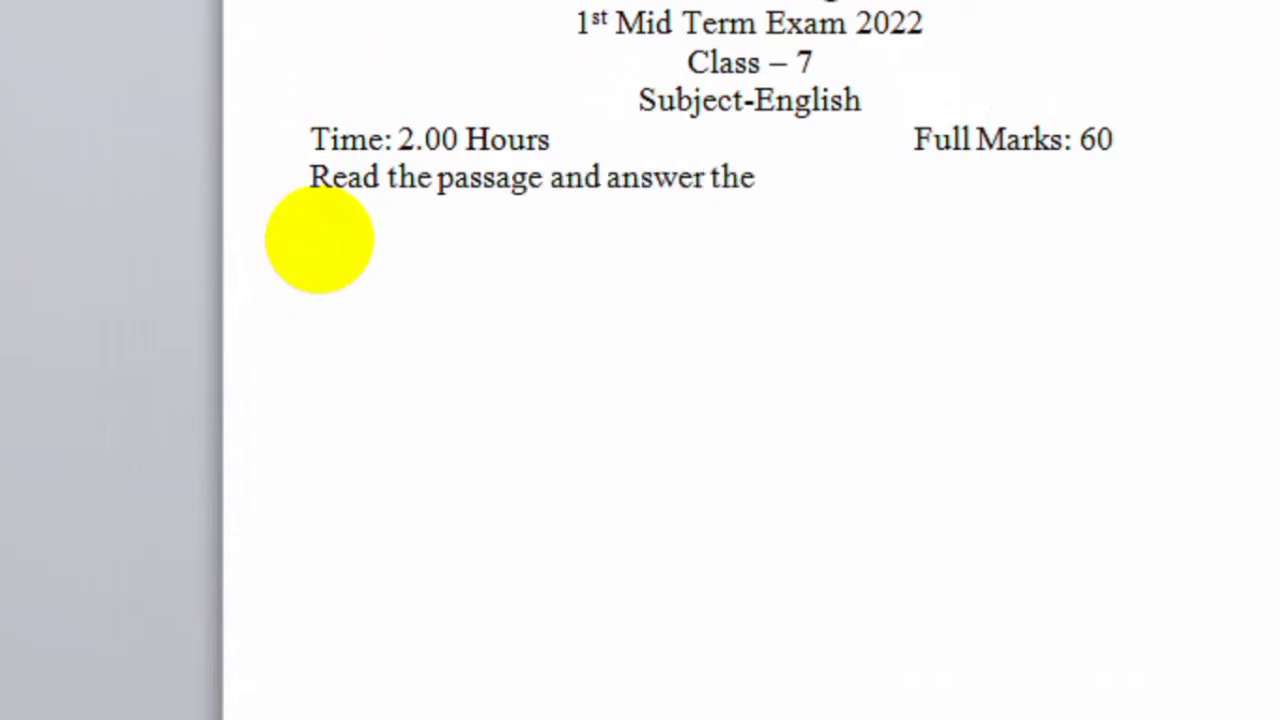
pyautogui.write(' ques')
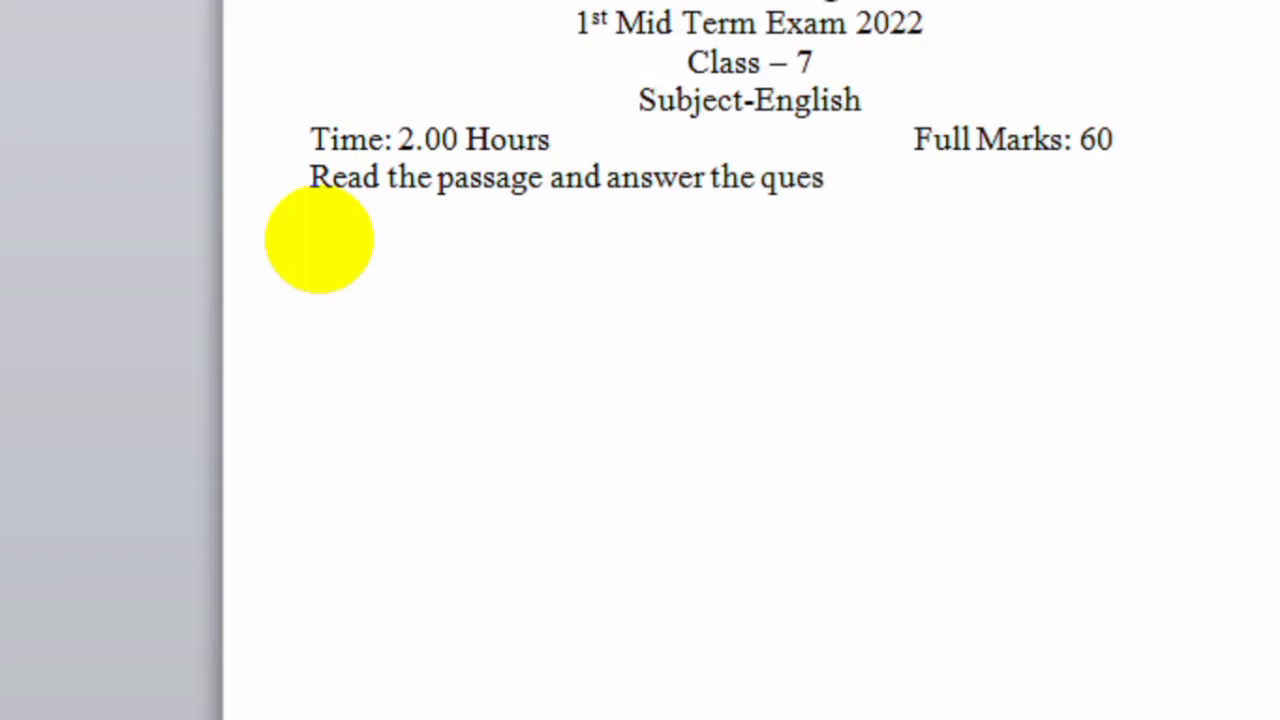
pyautogui.write('tions:')
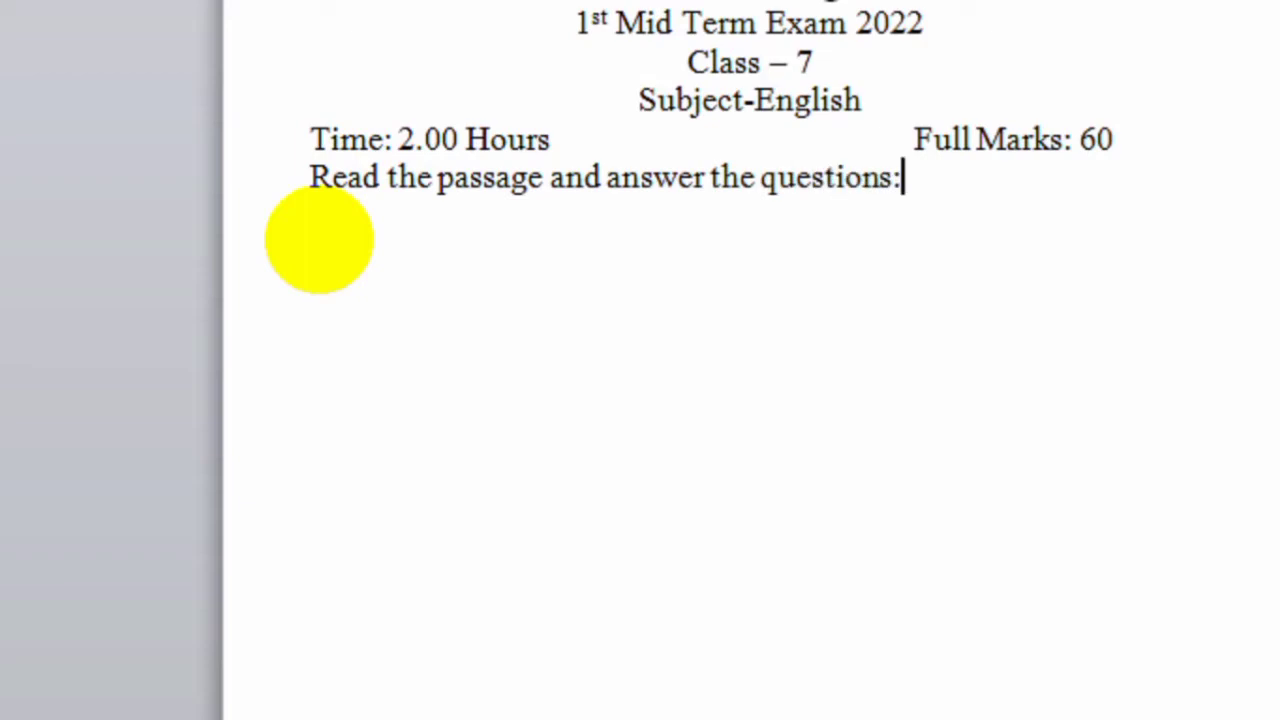
# Make the reading instruction line "Read the passage and answer the questions:" bold
pyautogui.moveTo(951, 206); pyautogui.dragTo(318, 158)
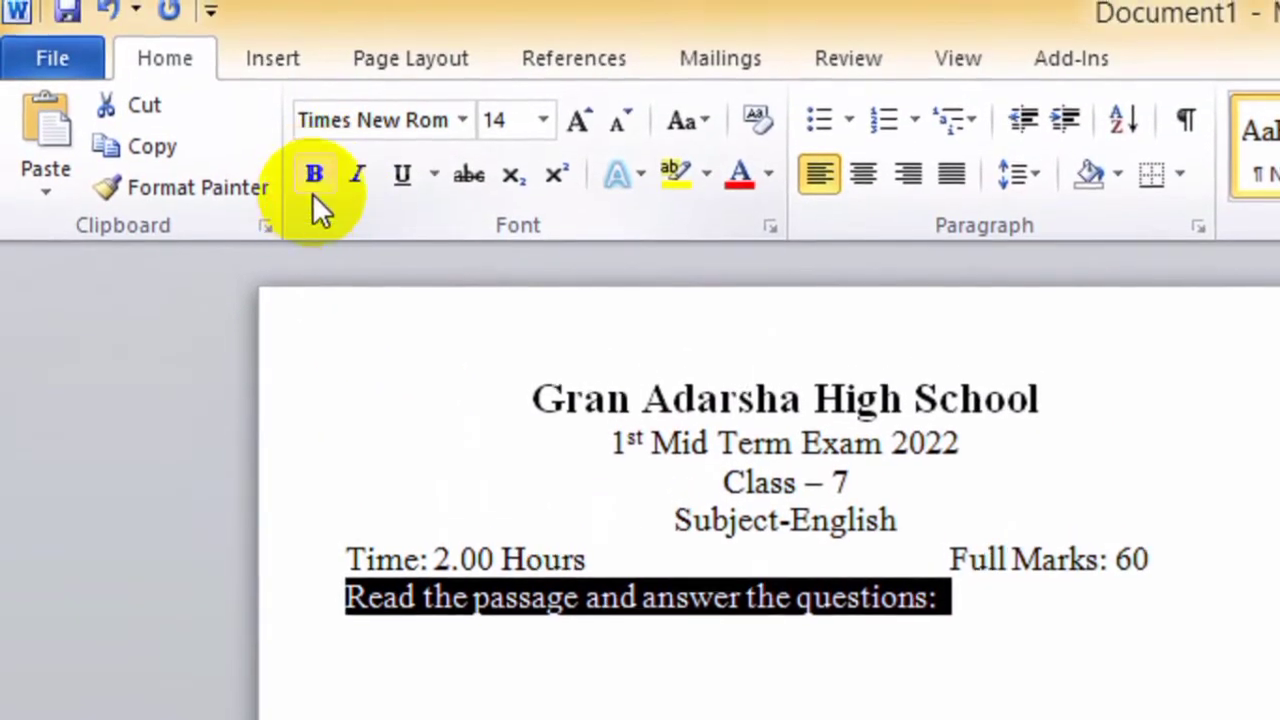
pyautogui.click(314, 176)
pyautogui.click(1031, 636)
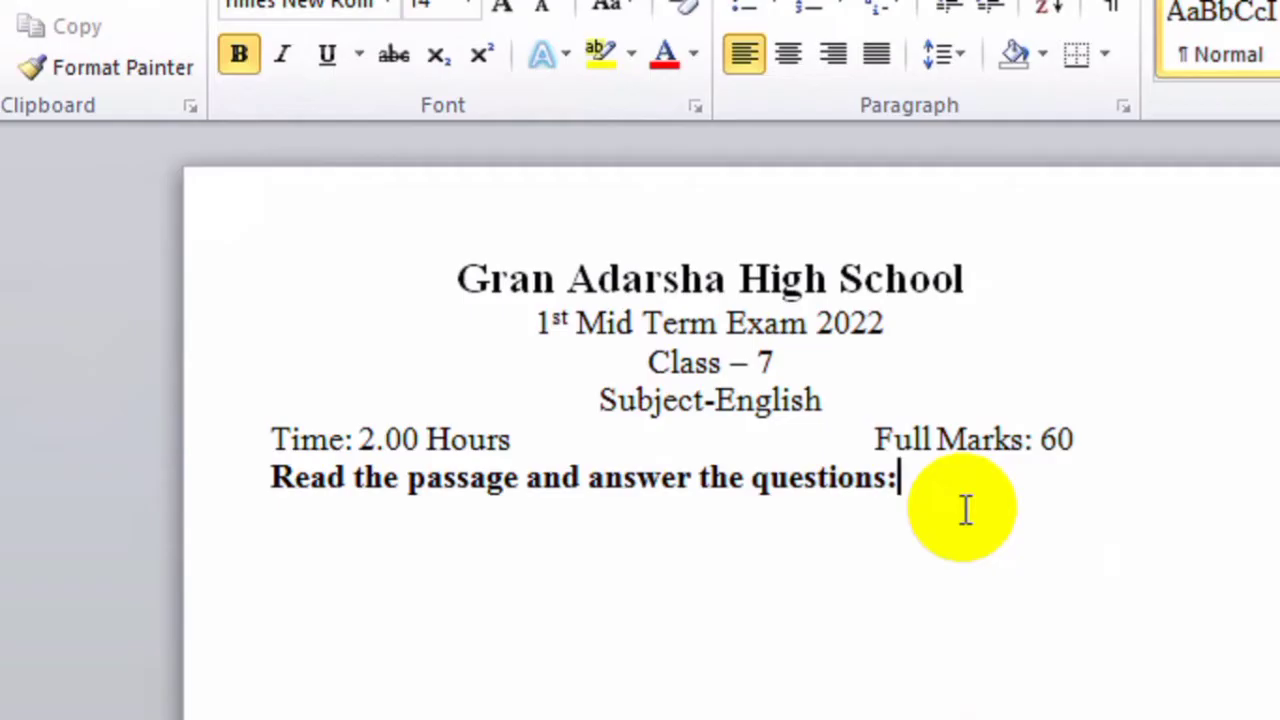
# Start the passage in non-bold text below the instruction with the girl's name followed by "is at home today"
pyautogui.press('Return')
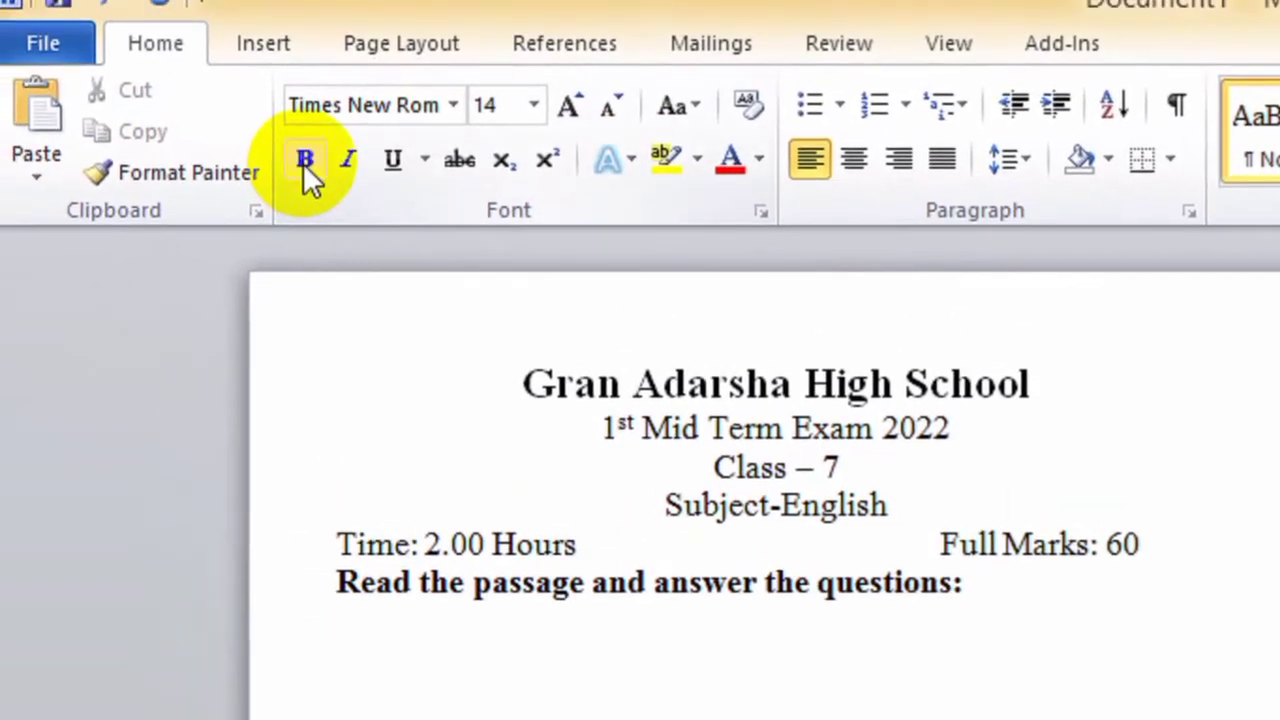
pyautogui.click(239, 54)
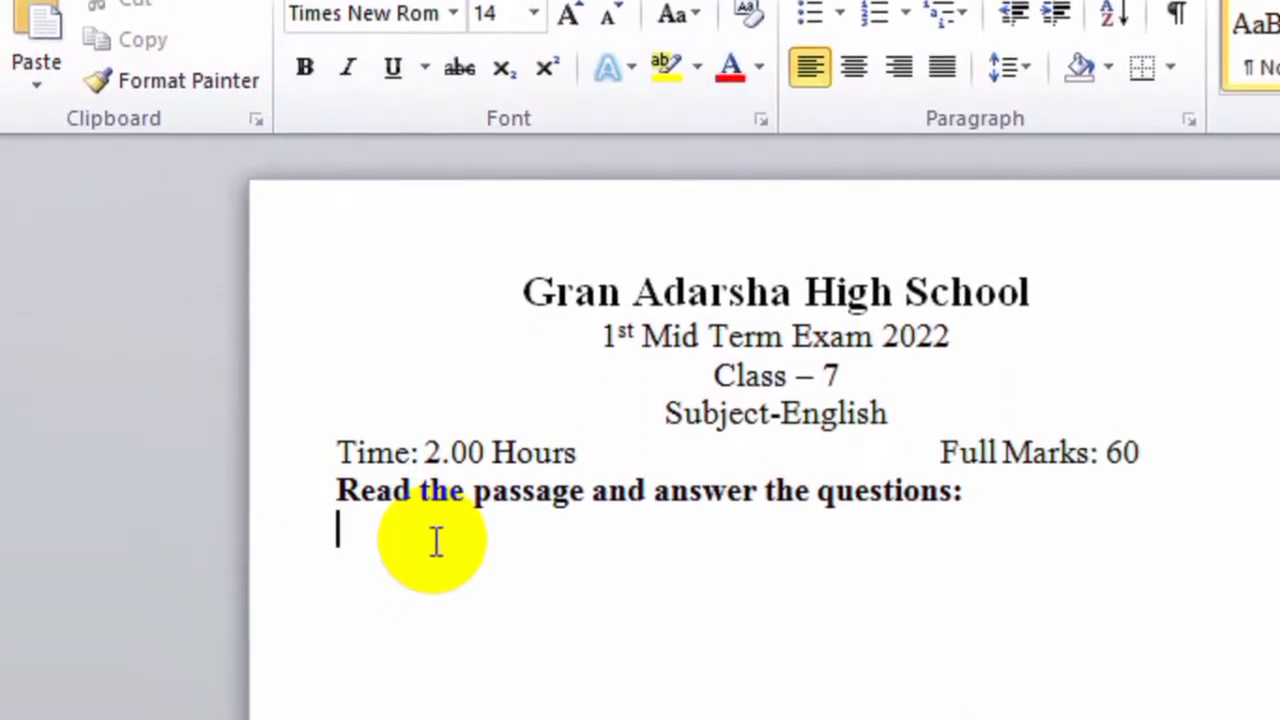
pyautogui.write('Sima')
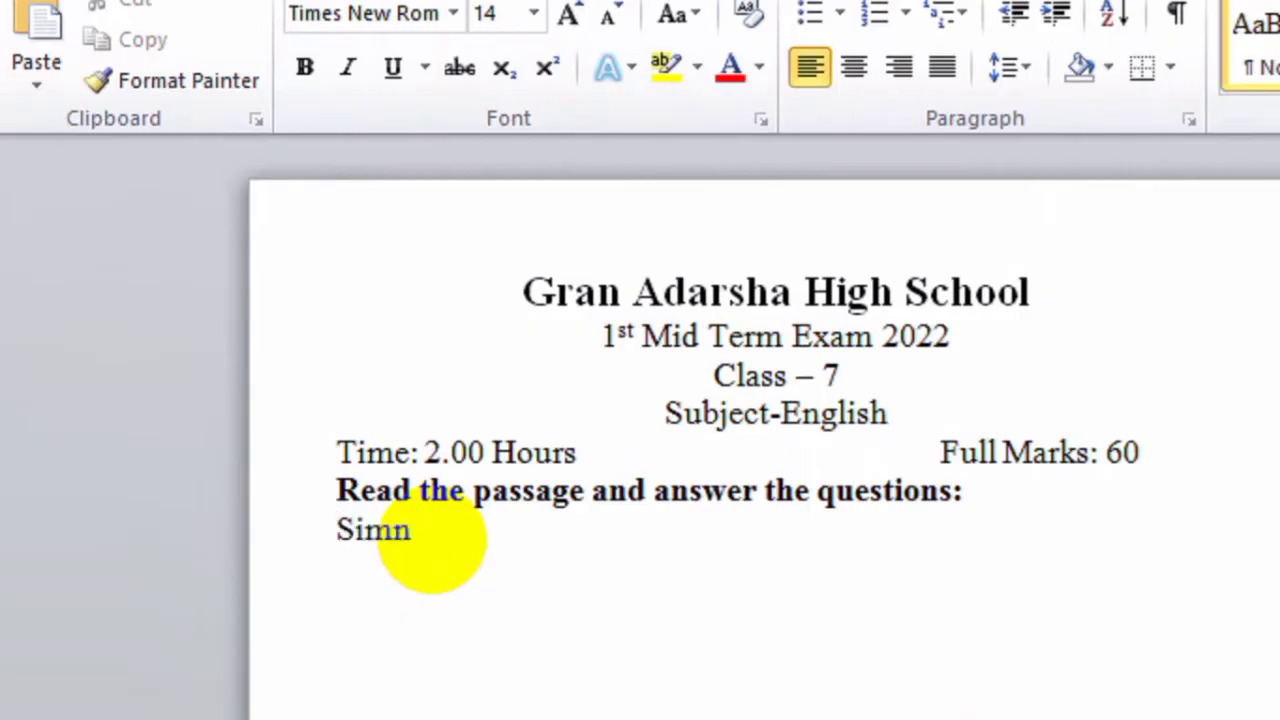
pyautogui.write(' is at')
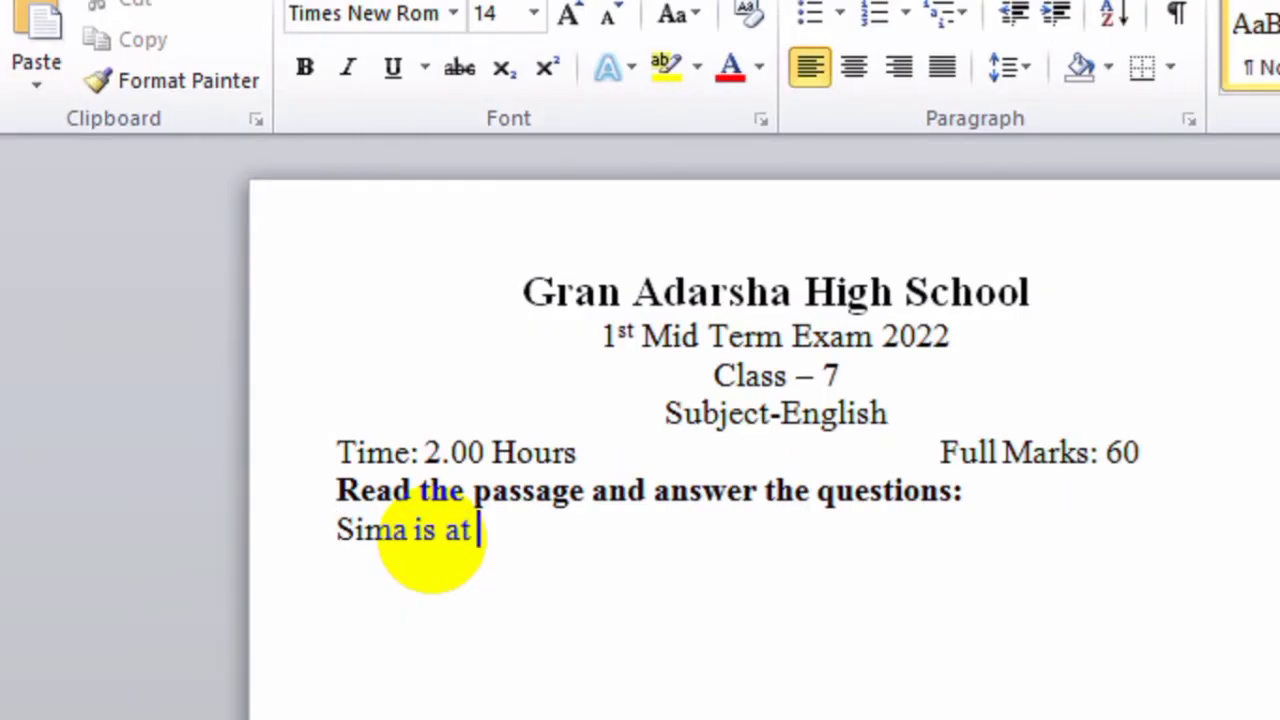
pyautogui.write(' homw')
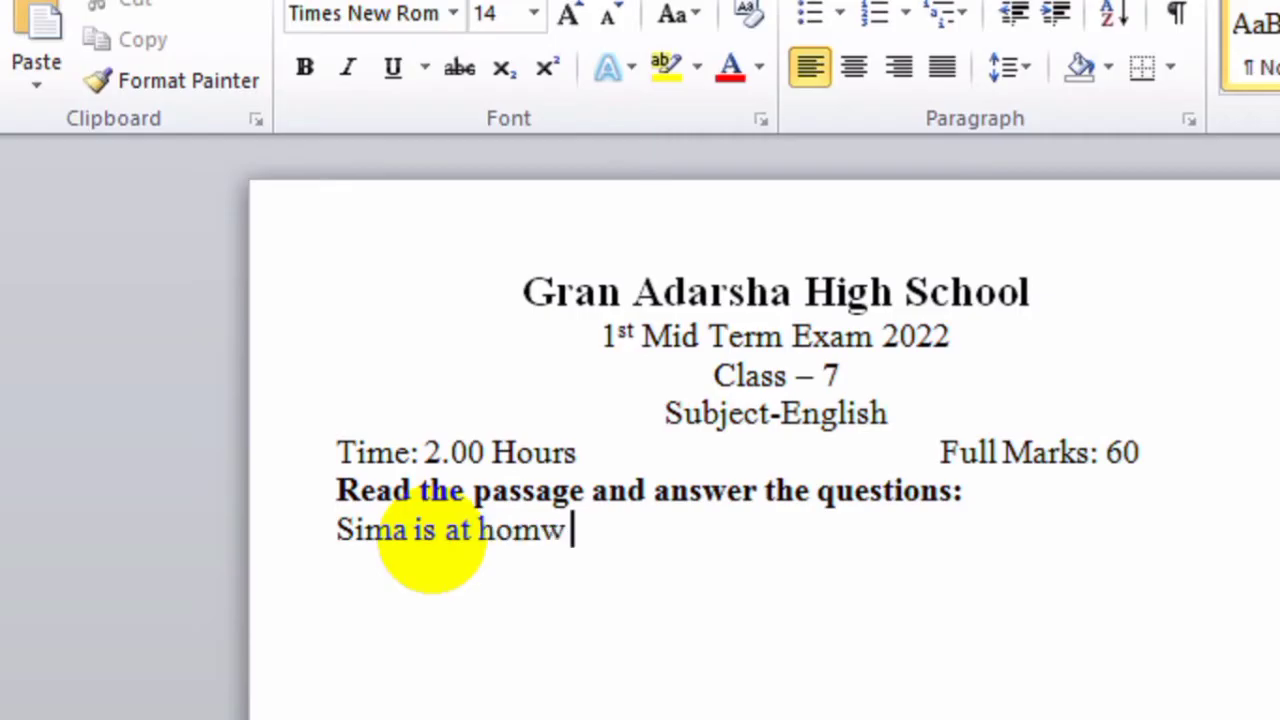
pyautogui.press('BackSpace')
pyautogui.write('e today')
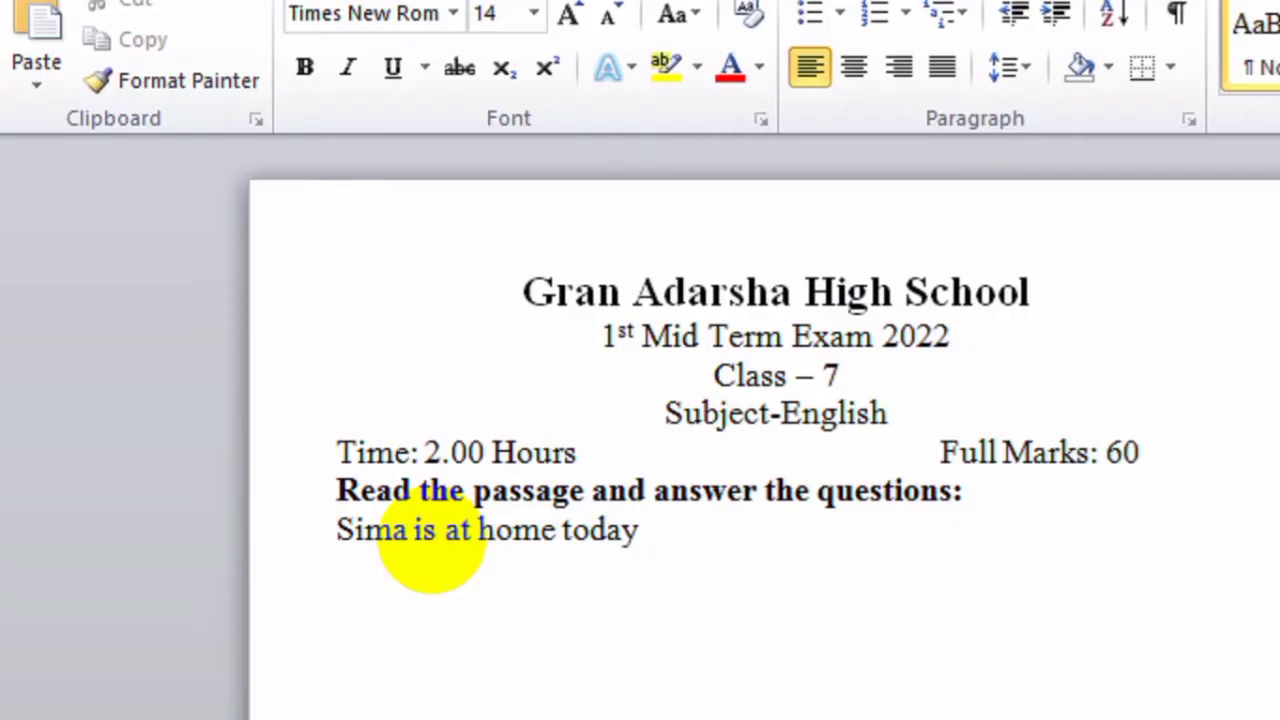
# End the first passage sentence with a period and add "She didn’t go to school because she is ill."
pyautogui.write(' . Sha')
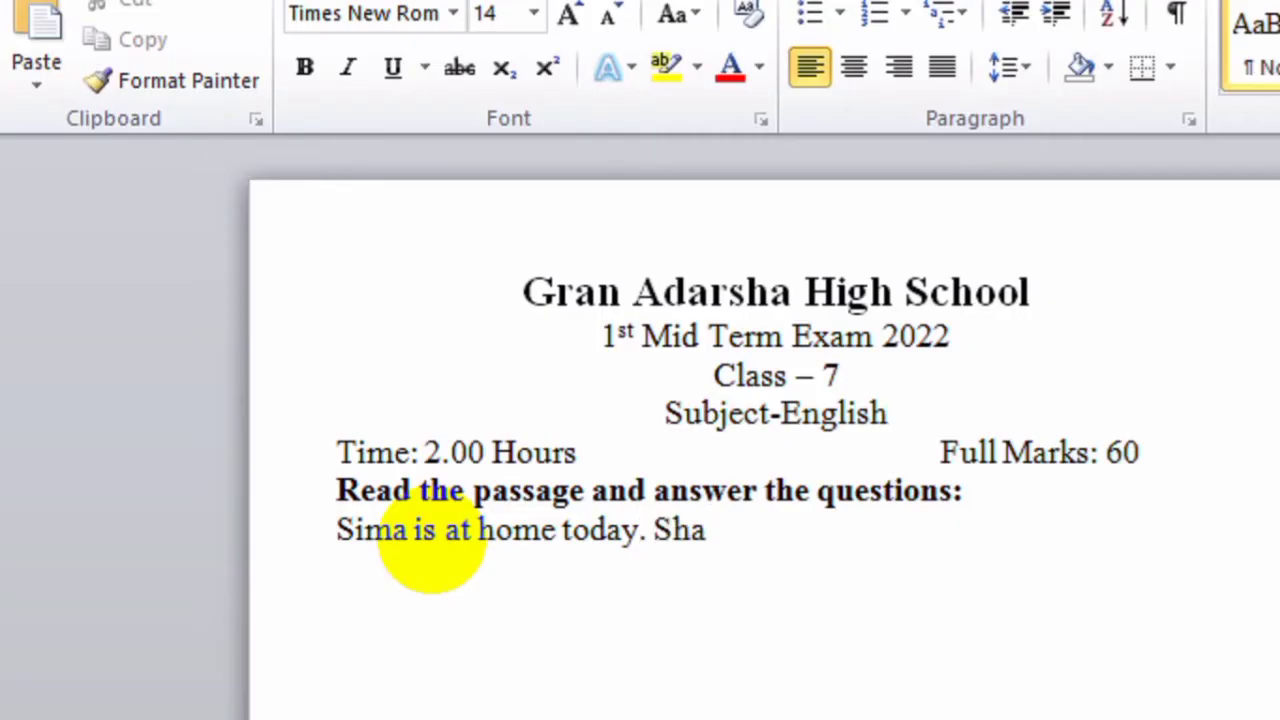
pyautogui.write(' didn')
pyautogui.write("'s")
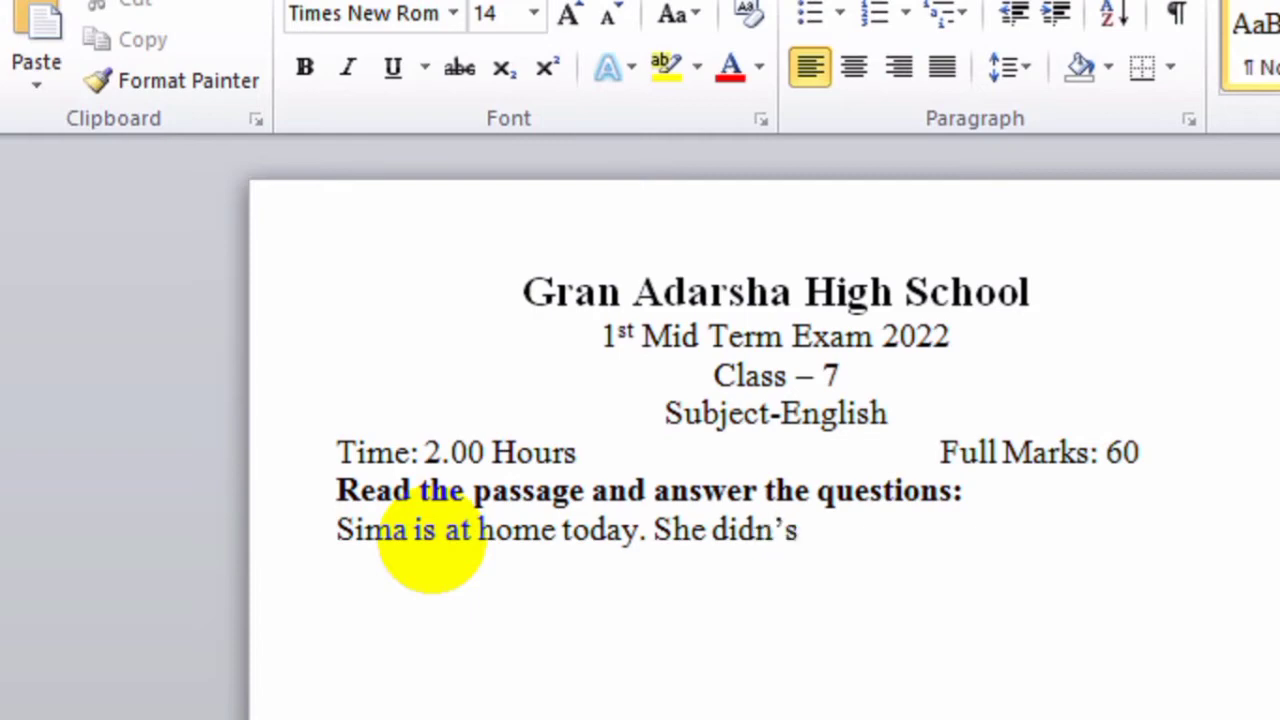
pyautogui.press('BackSpace')
pyautogui.write('t go to')
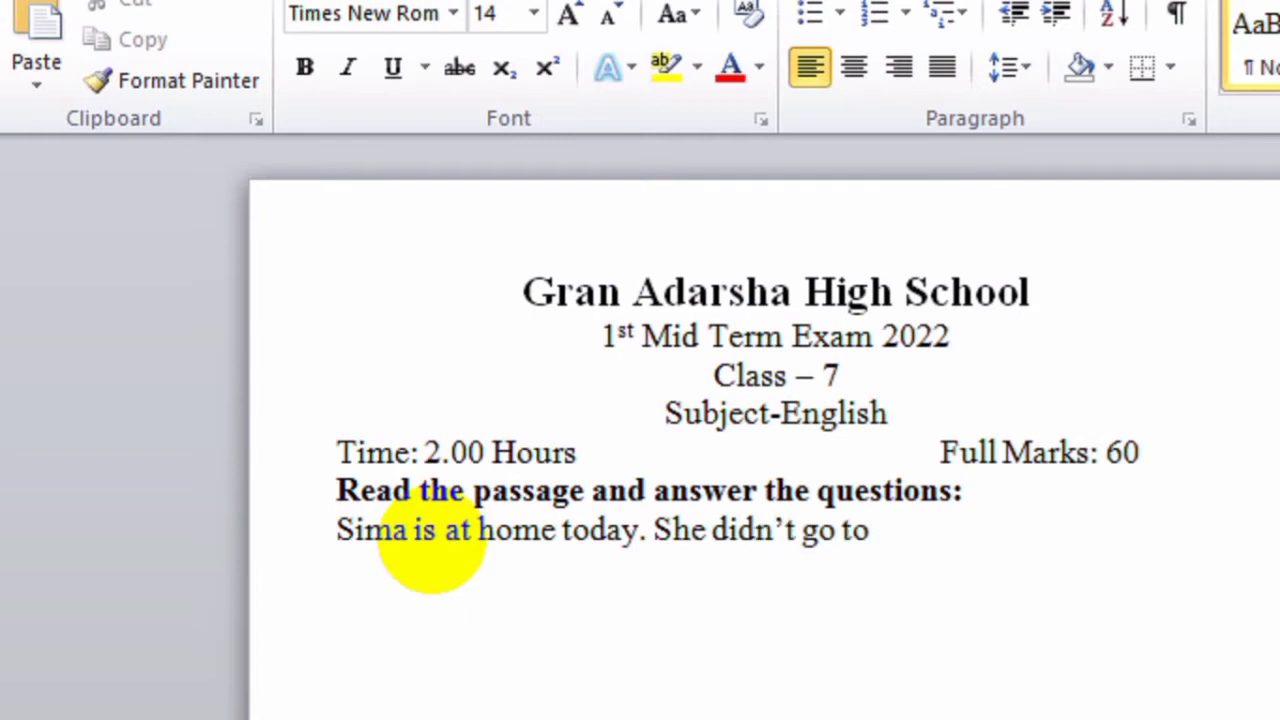
pyautogui.write(' school')
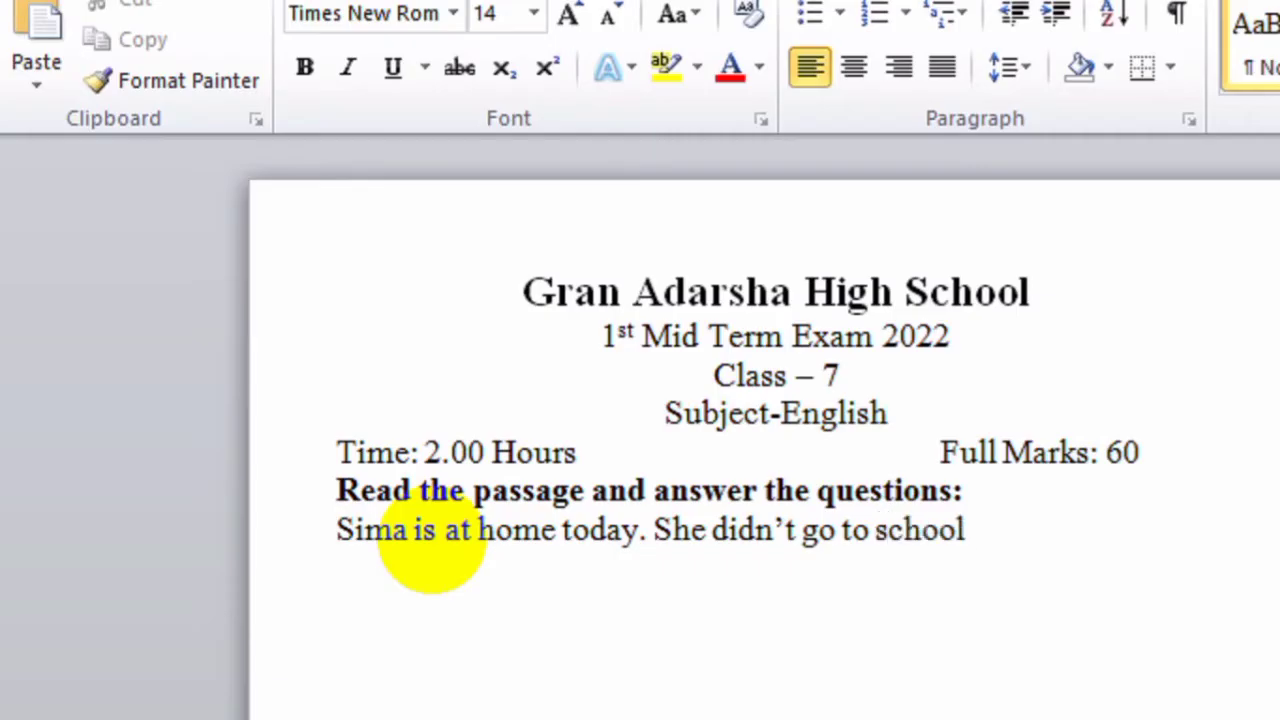
pyautogui.write(' becaus')
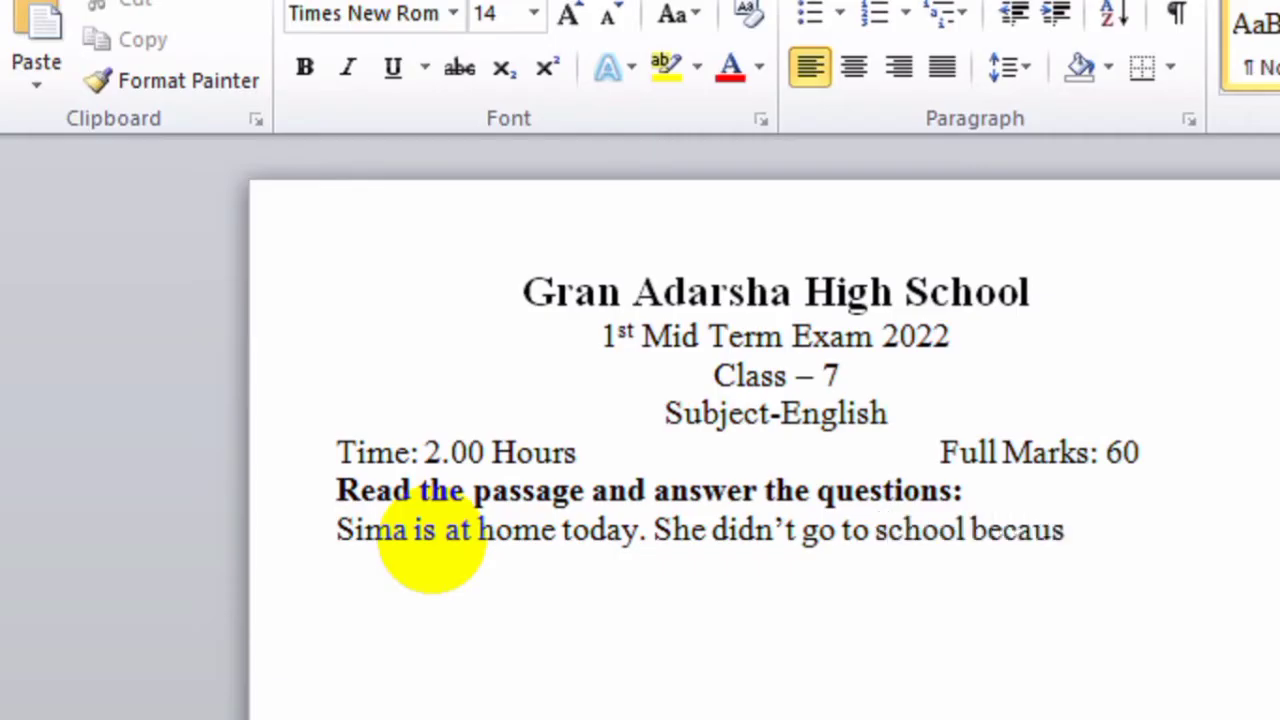
pyautogui.write('e she is t')
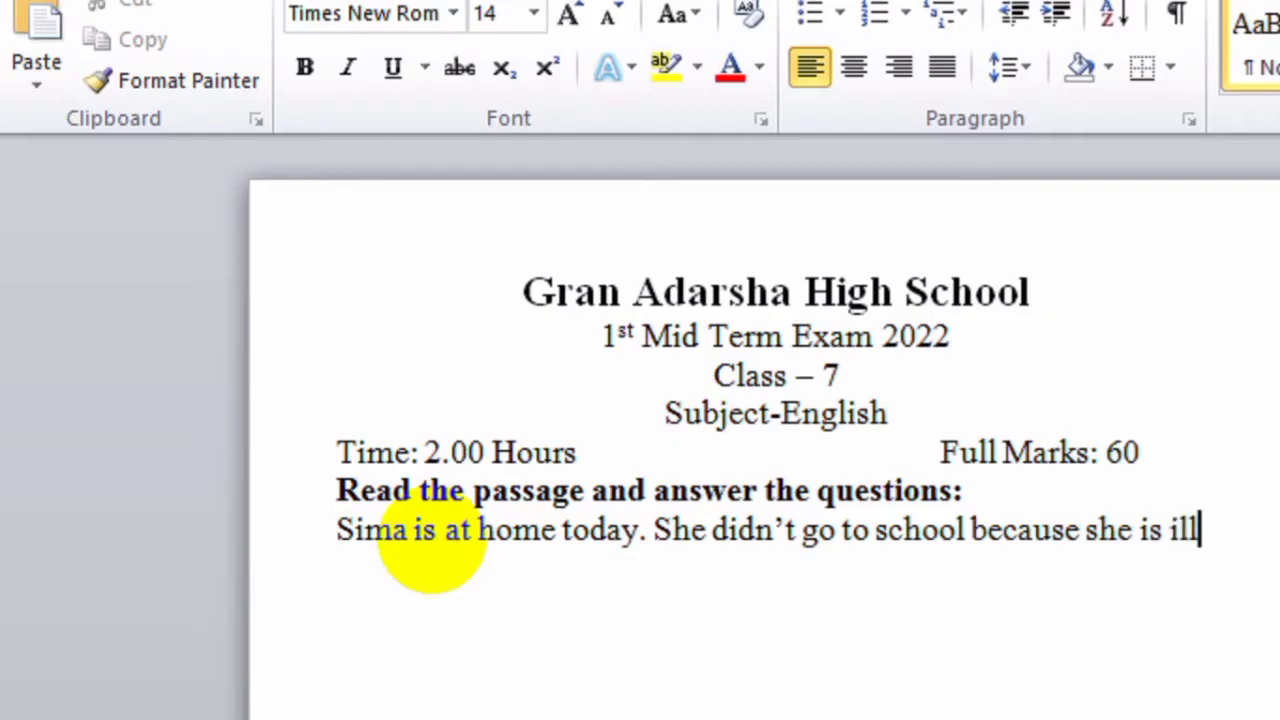
pyautogui.write('ll.')
# Continue the passage with the words "She has a cough and a"
pyautogui.press('Return')
pyautogui.write('s ill. She')
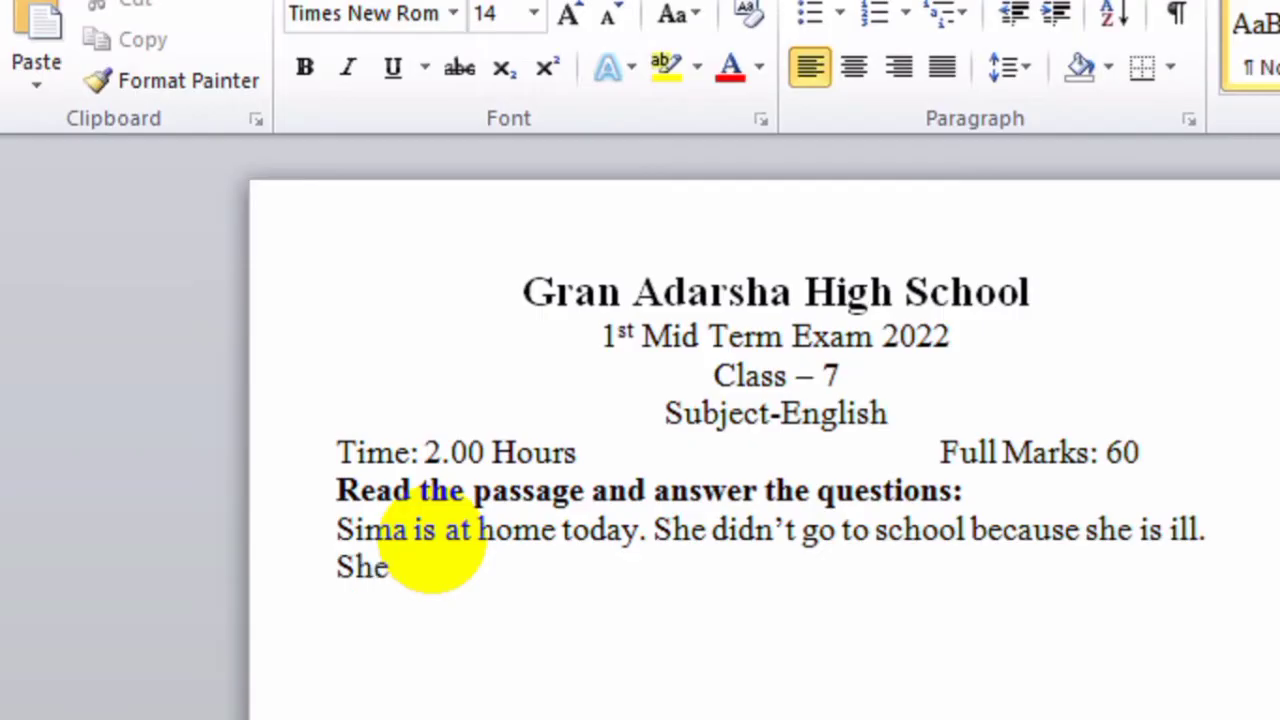
pyautogui.write('  has a cough ans')
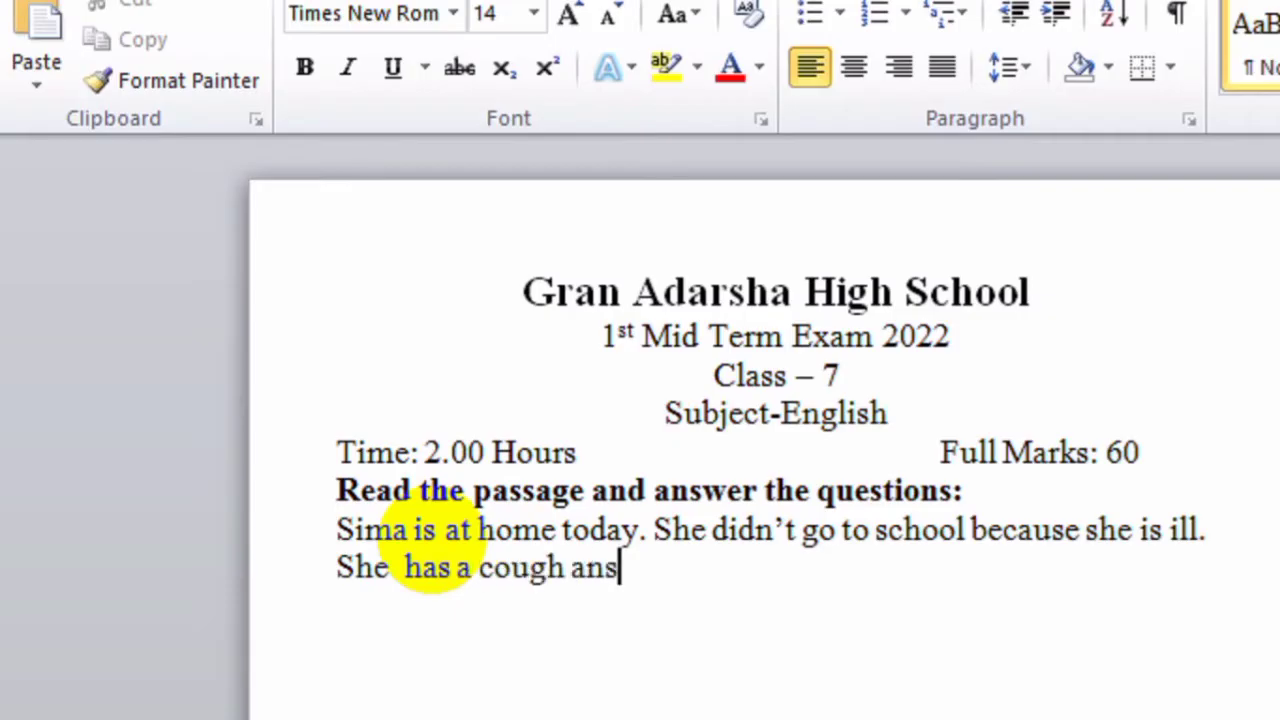
pyautogui.press('BackSpace')
pyautogui.write('d a')
# Leave blank lines below the passage and add the heading line "The Doctor’s advice"
pyautogui.press('Return')
pyautogui.press('Return')
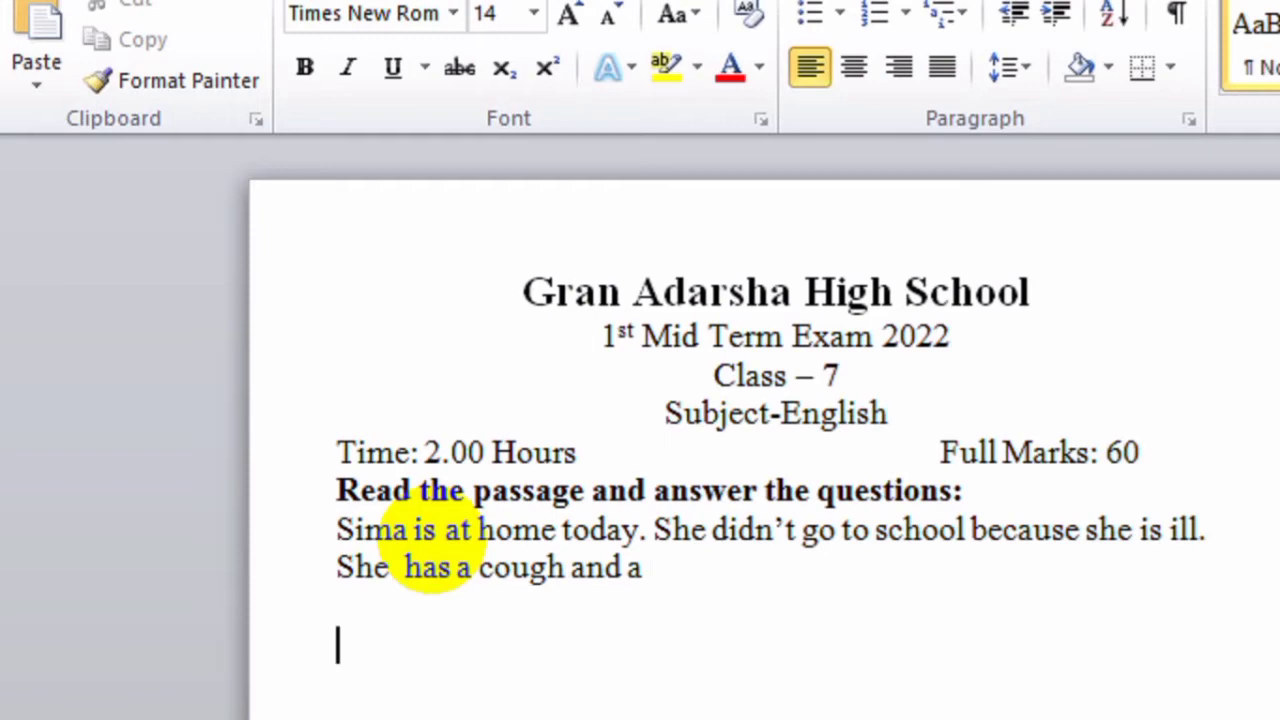
pyautogui.press('Return')
pyautogui.write('The Sdf')
pyautogui.press('BackSpace')
pyautogui.press('BackSpace')
pyautogui.press('BackSpace')
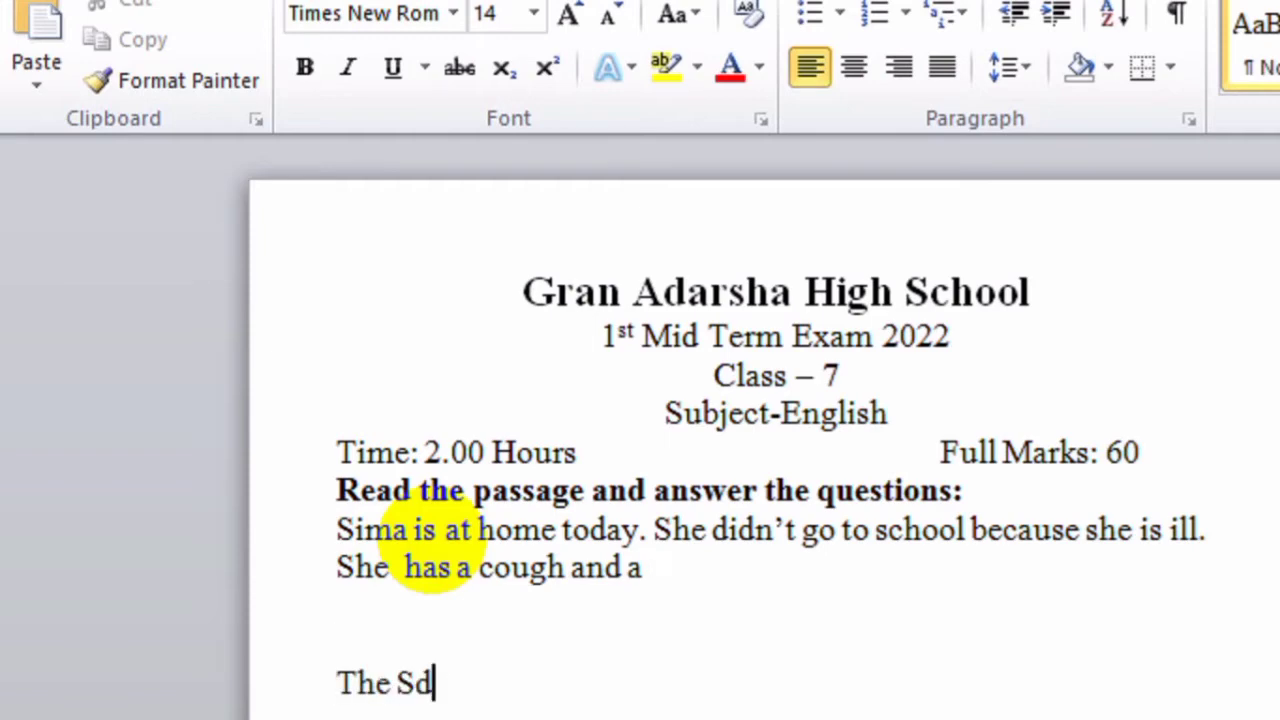
pyautogui.write('So')
pyautogui.press('BackSpace')
pyautogui.press('BackSpace')
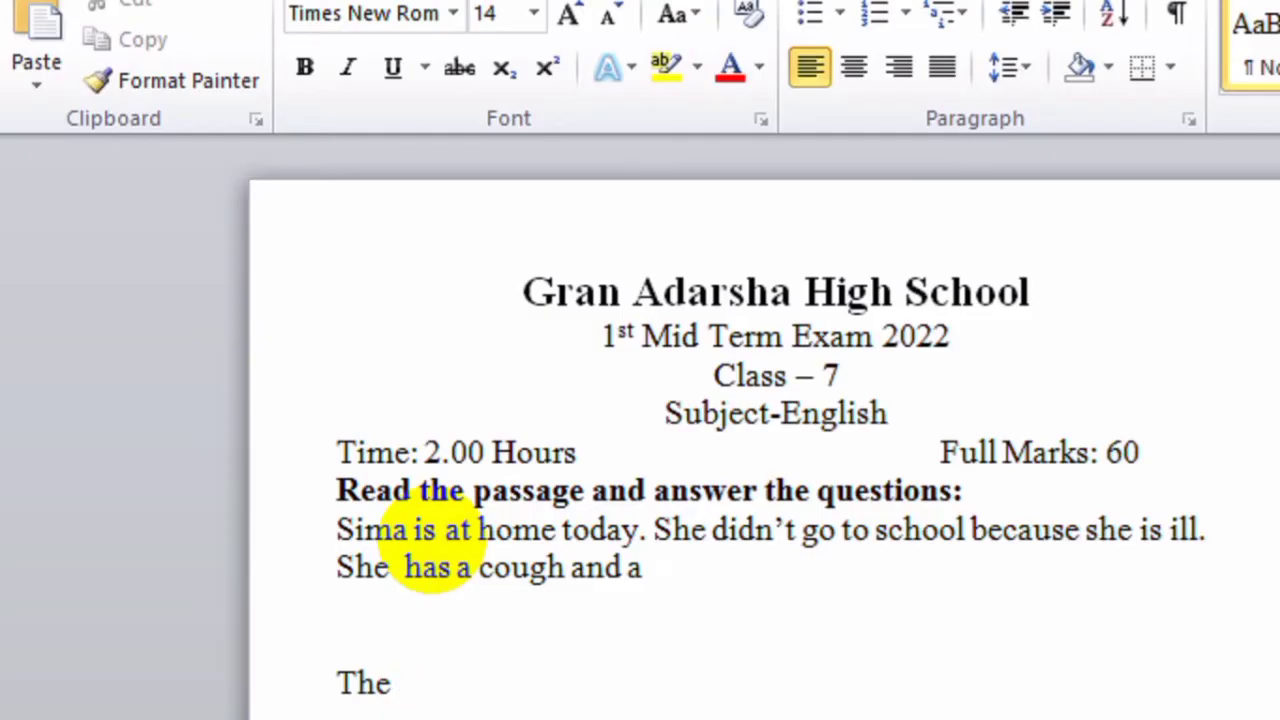
pyautogui.write('Doc')
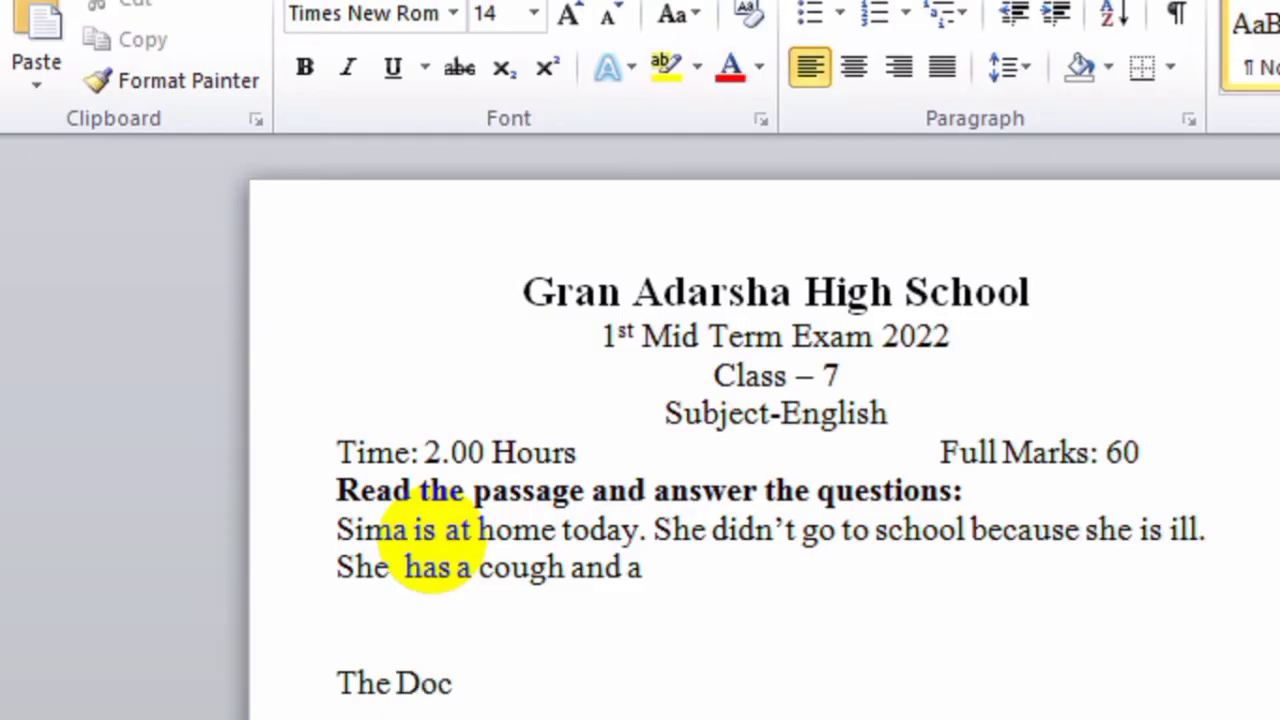
pyautogui.write('tor')
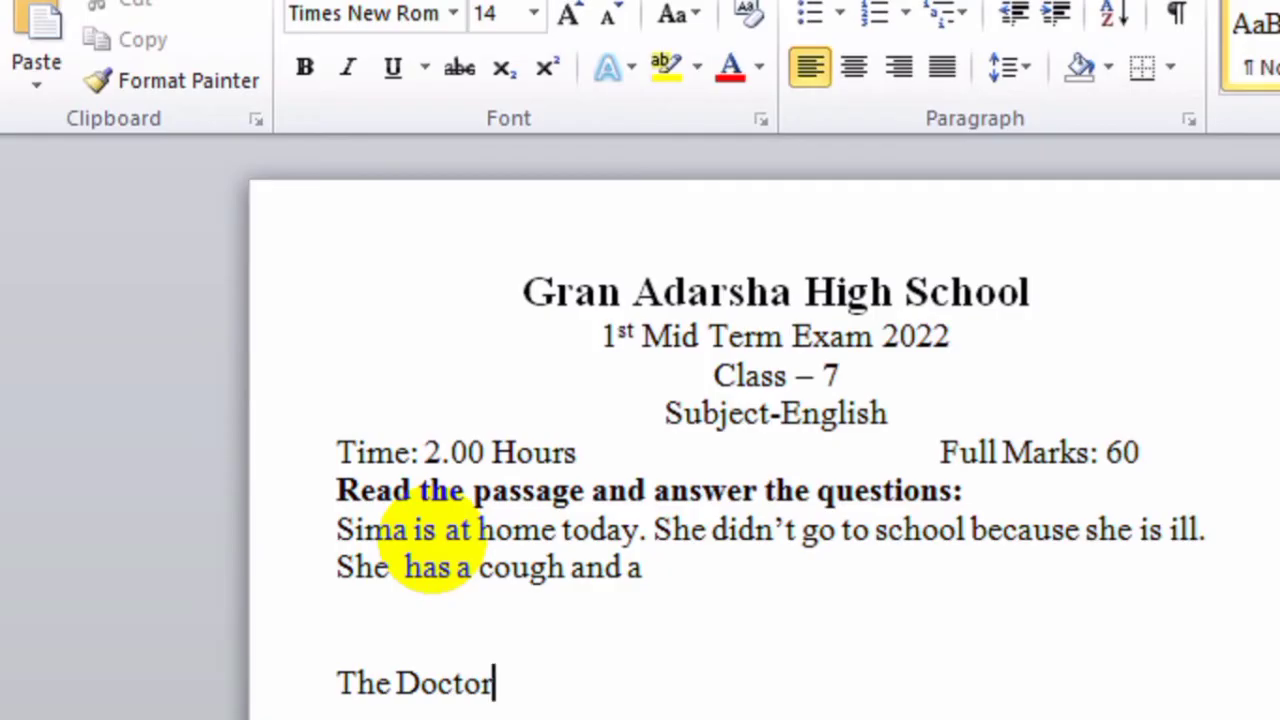
pyautogui.write("'s")
pyautogui.write(' advice')
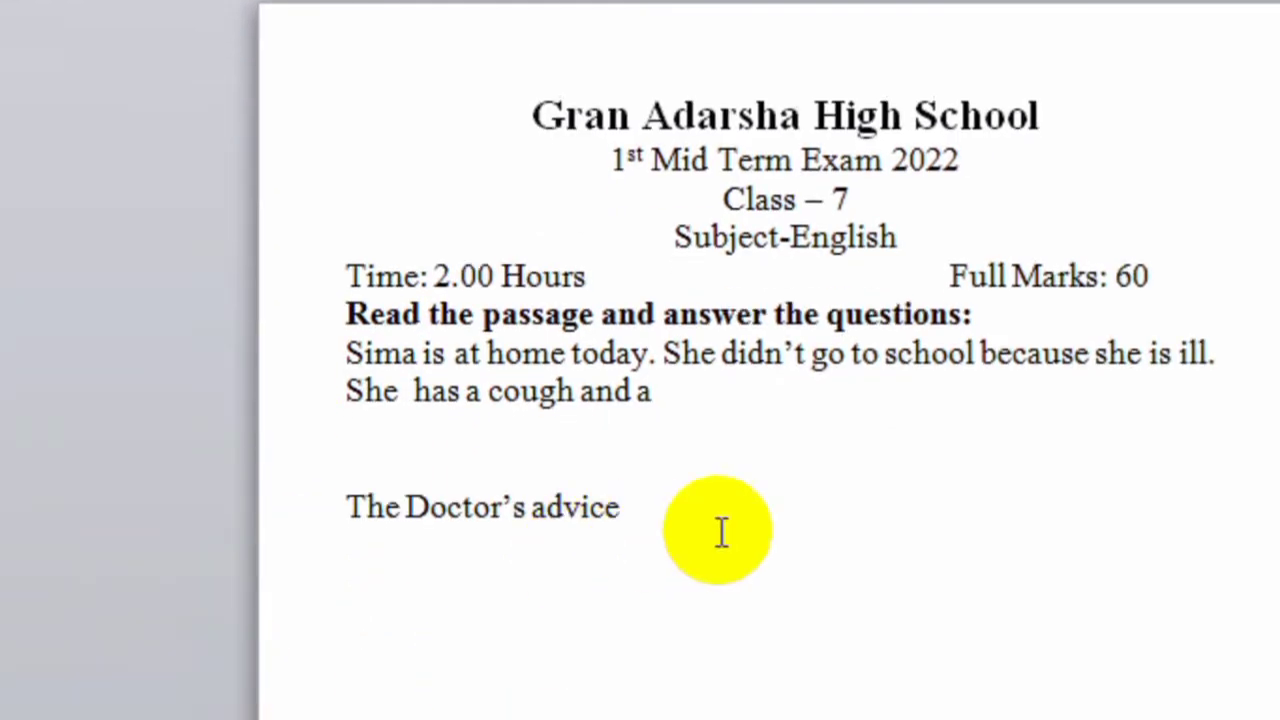
# Underline the heading "The Doctor’s advice" and start a non-underlined line below it
pyautogui.moveTo(714, 707); pyautogui.dragTo(350, 685)
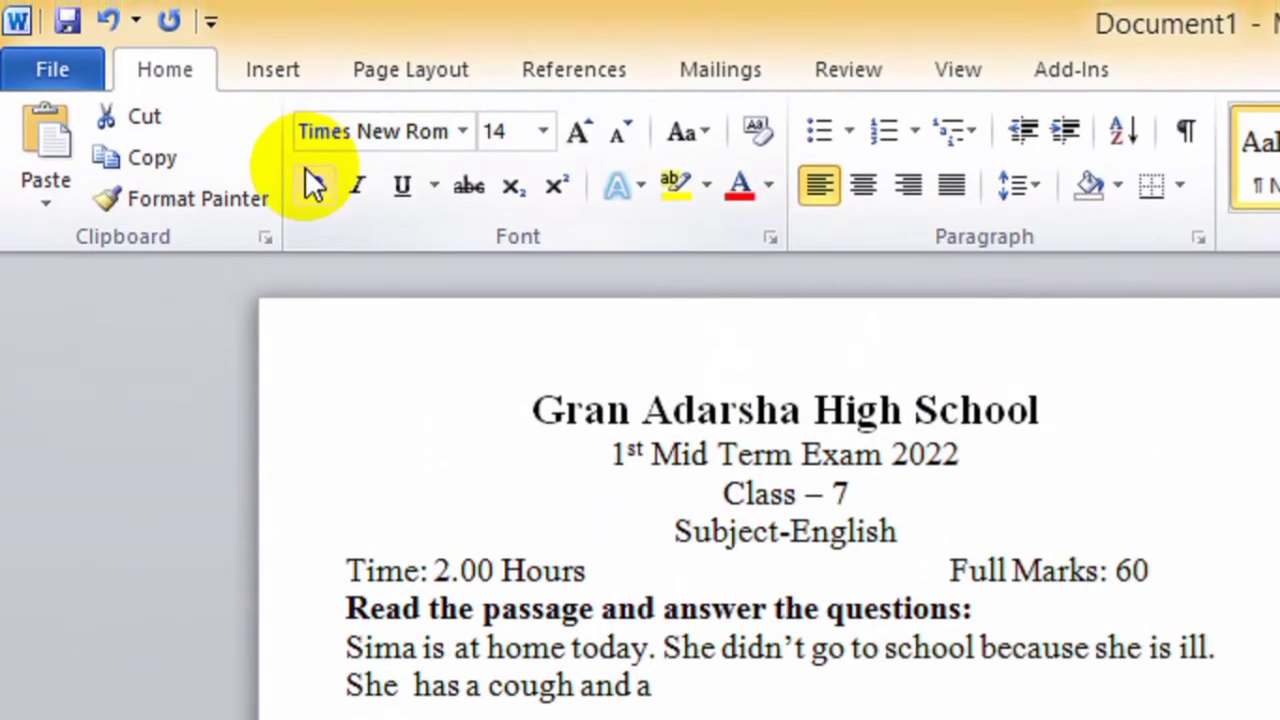
pyautogui.click(401, 186)
pyautogui.click(791, 543)
pyautogui.press('Return')
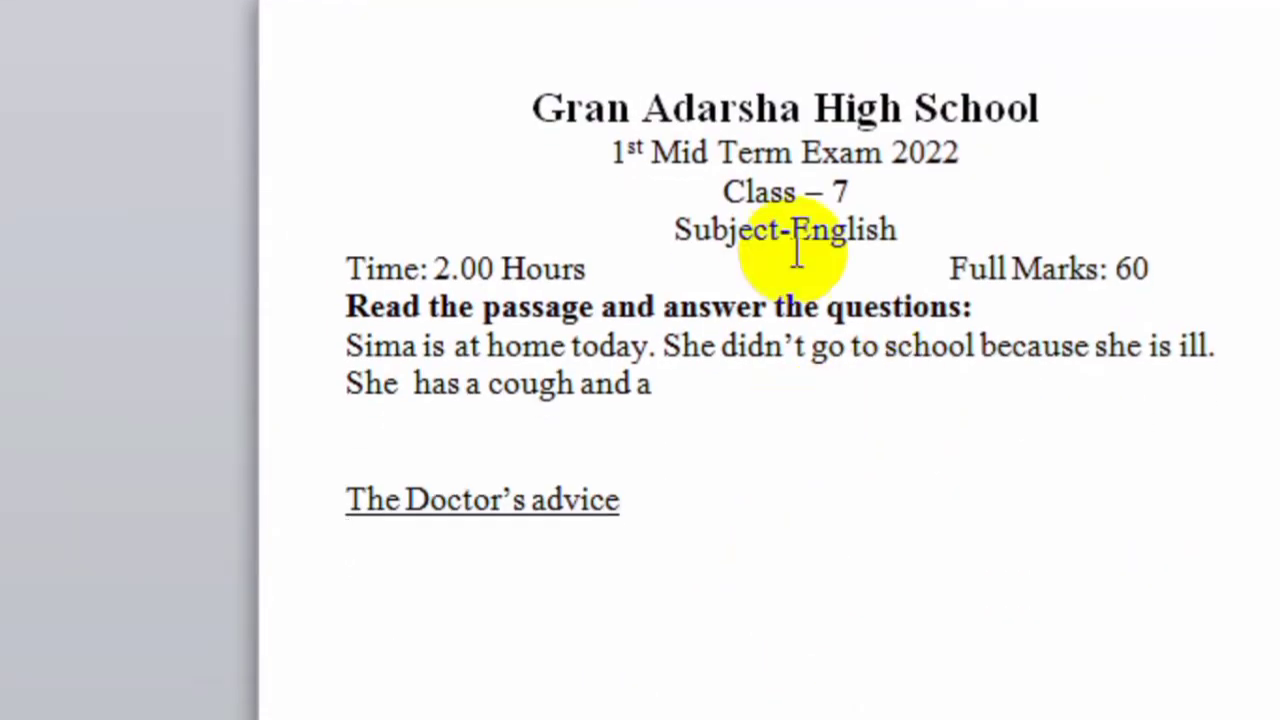
pyautogui.click(394, 182)
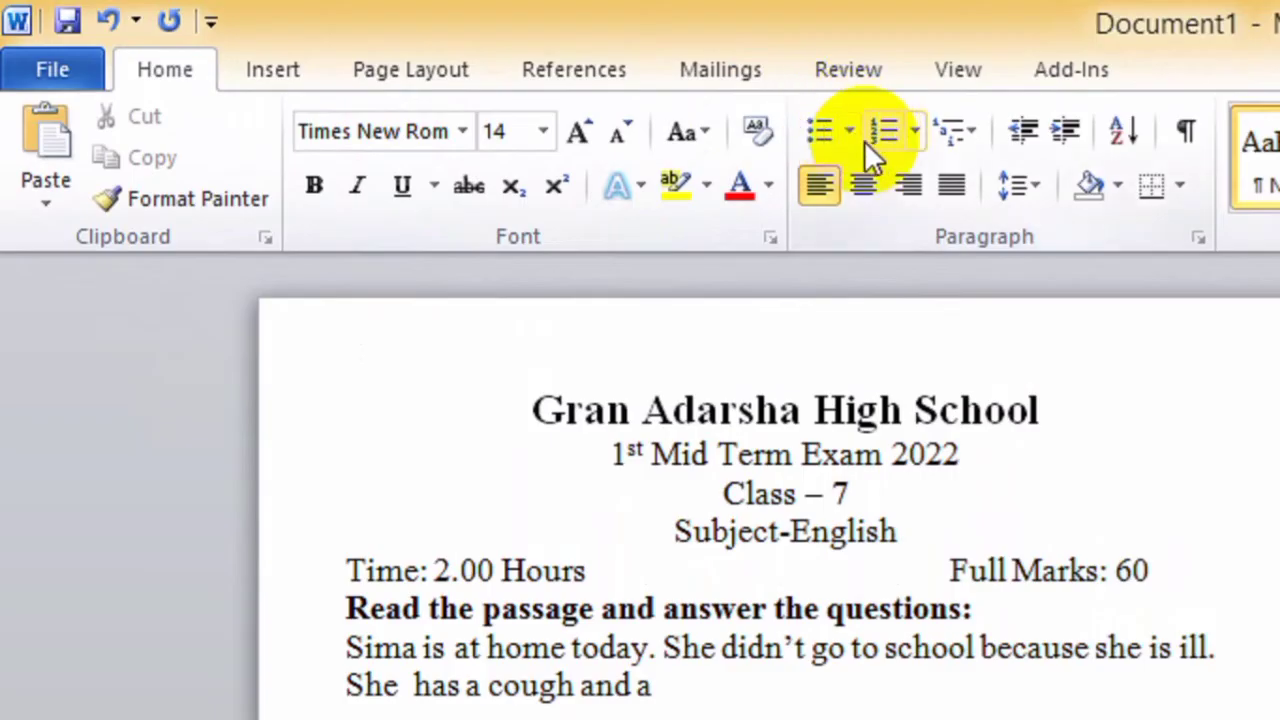
# Start a round-bullet list below the advice heading with the item text "Eat food that give"
pyautogui.click(851, 132)
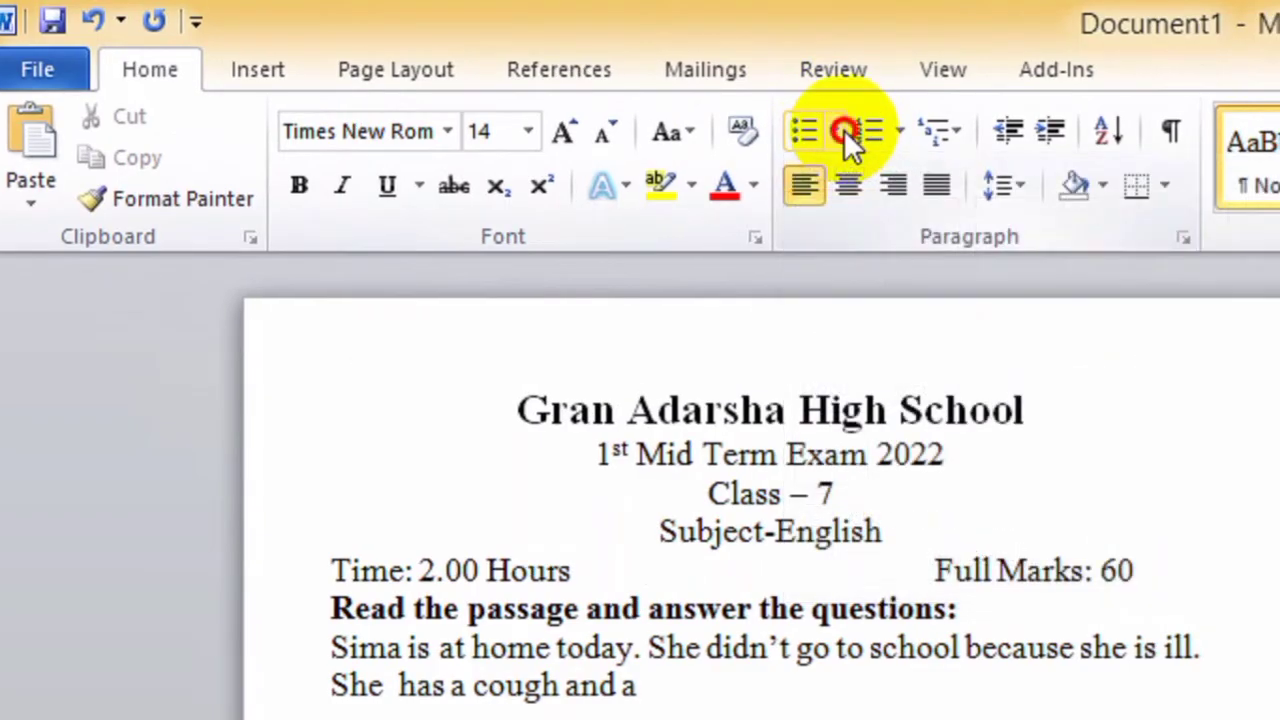
pyautogui.click(845, 133)
pyautogui.click(912, 255)
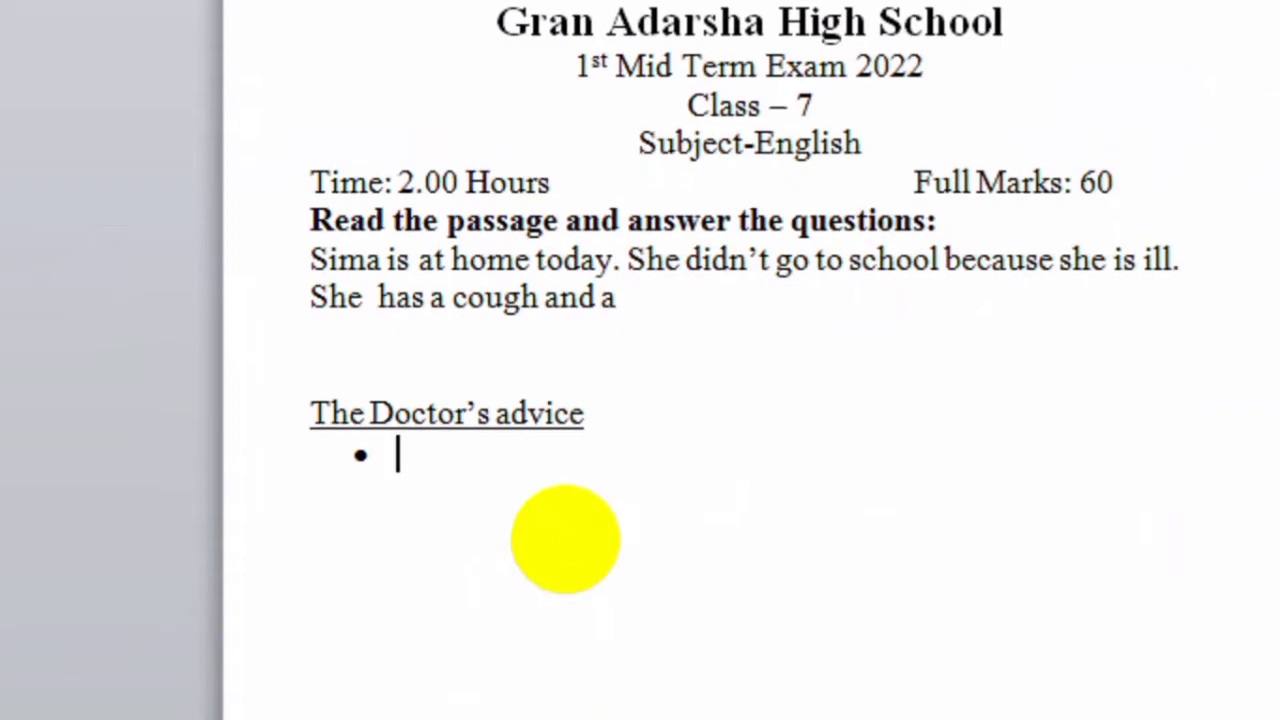
pyautogui.write('Eat food ')
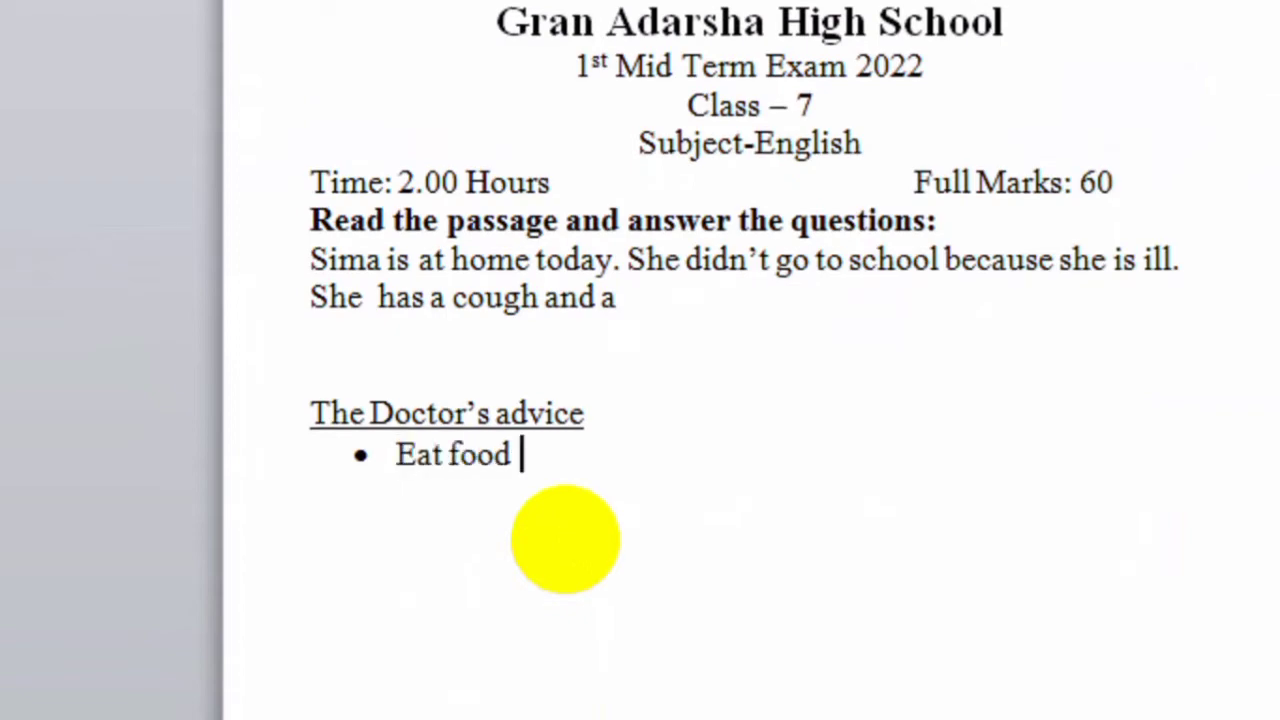
pyautogui.write('thatvb')
pyautogui.press('BackSpace')
pyautogui.press('BackSpace')
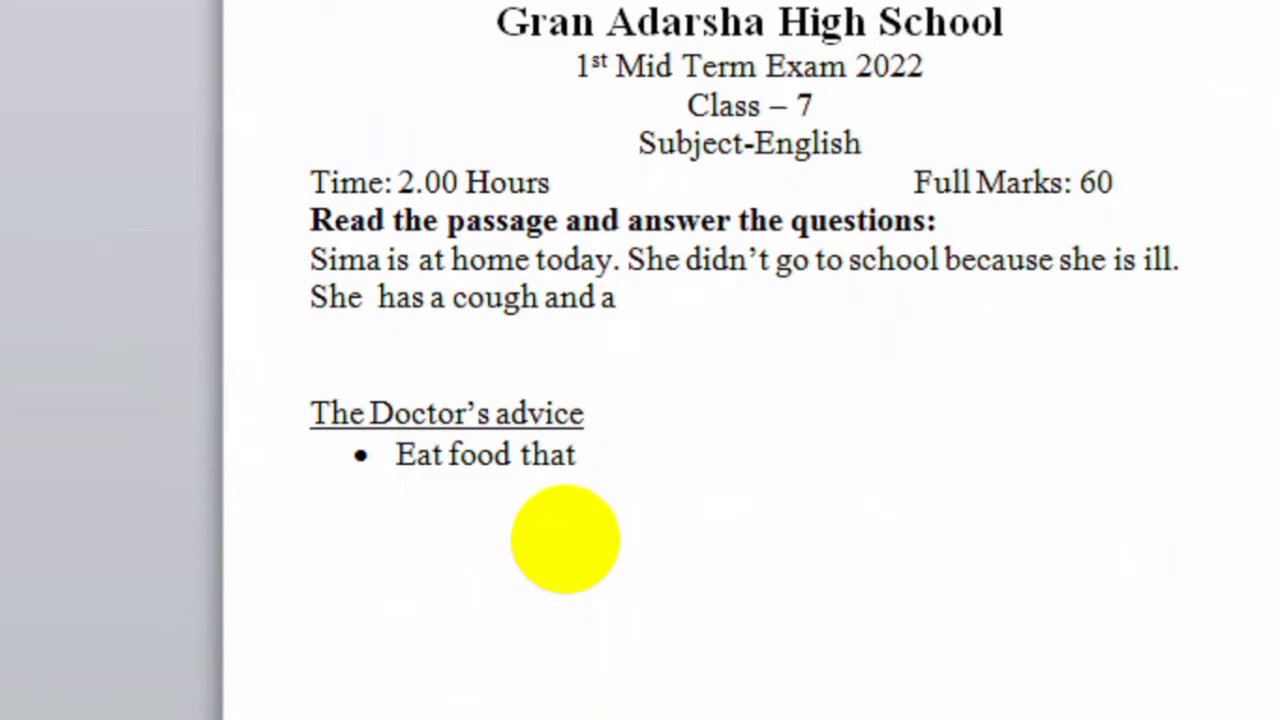
pyautogui.write('bg')
pyautogui.press('BackSpace')
pyautogui.press('BackSpace')
pyautogui.write('give')
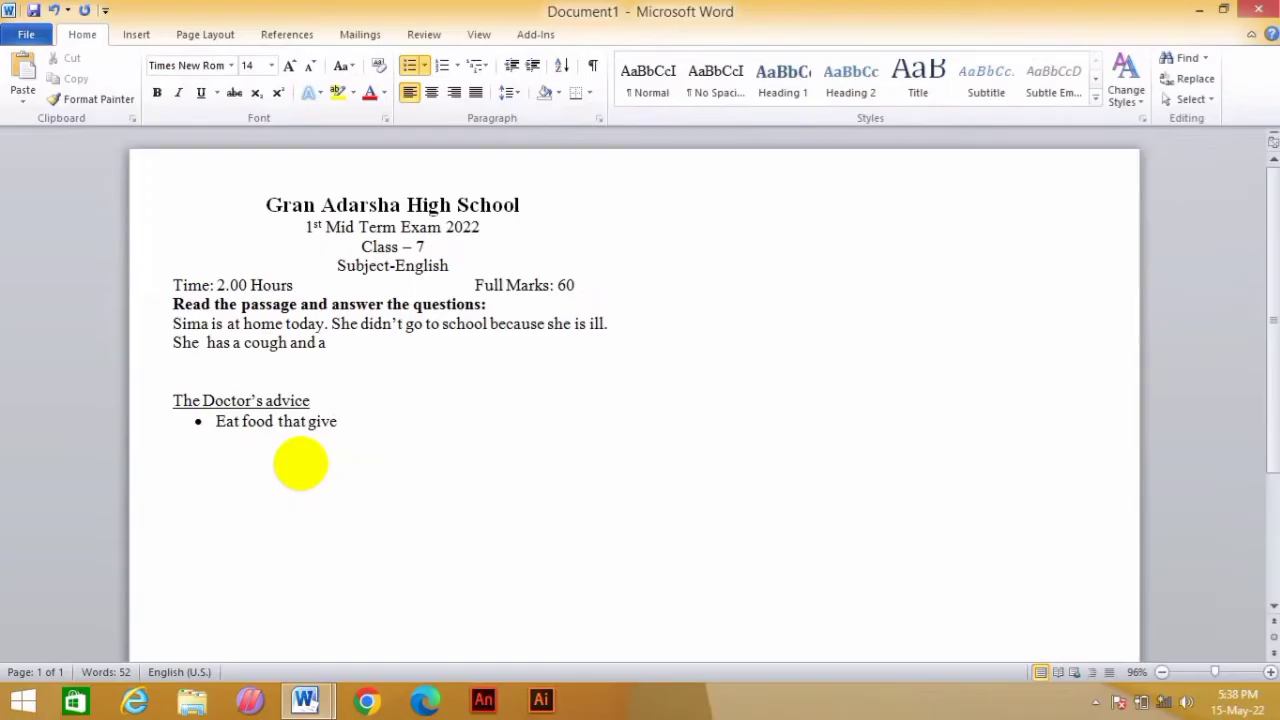
# Replace the entire document content with the copied, complete English exam paper
pyautogui.hotkey('ctrl', 'a')
pyautogui.hotkey('ctrl', 'v')
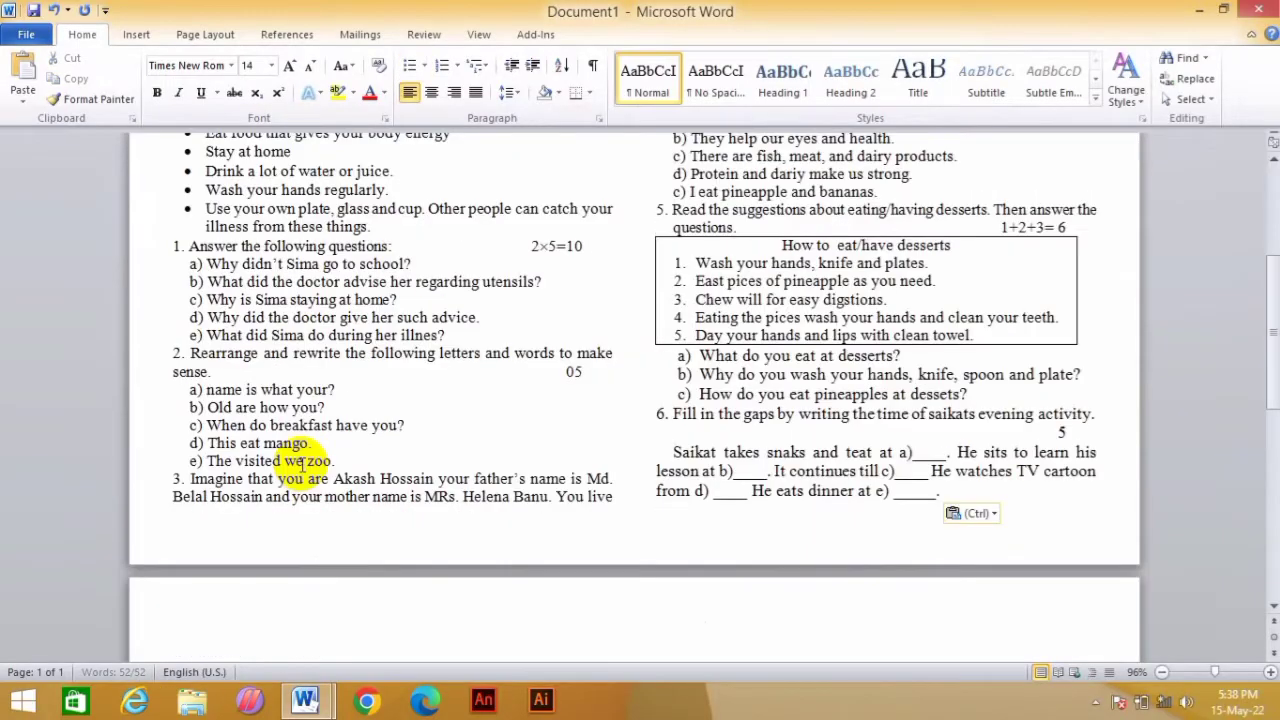
pyautogui.scroll(6, 300, 290)
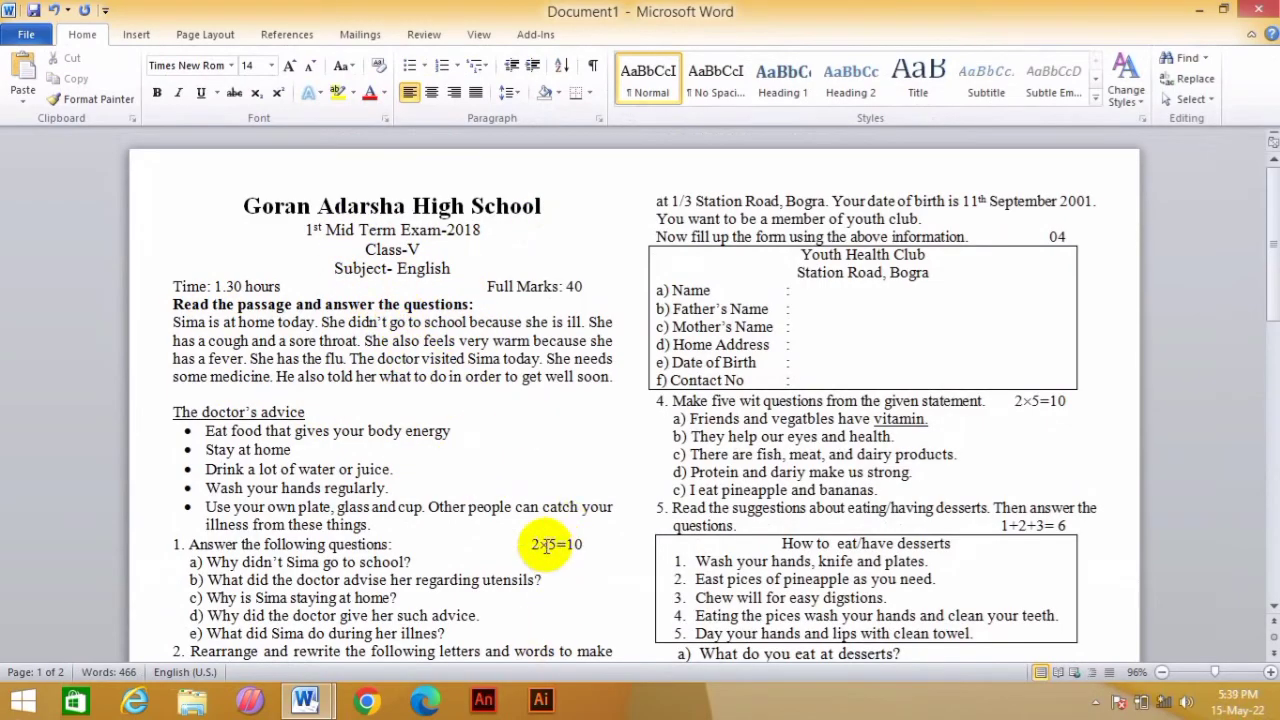
# Look over the pasted exam paper from the heading to the final gap-filling question and the following page
pyautogui.scroll(-5, 560, 545)
pyautogui.scroll(-1, 522, 559)
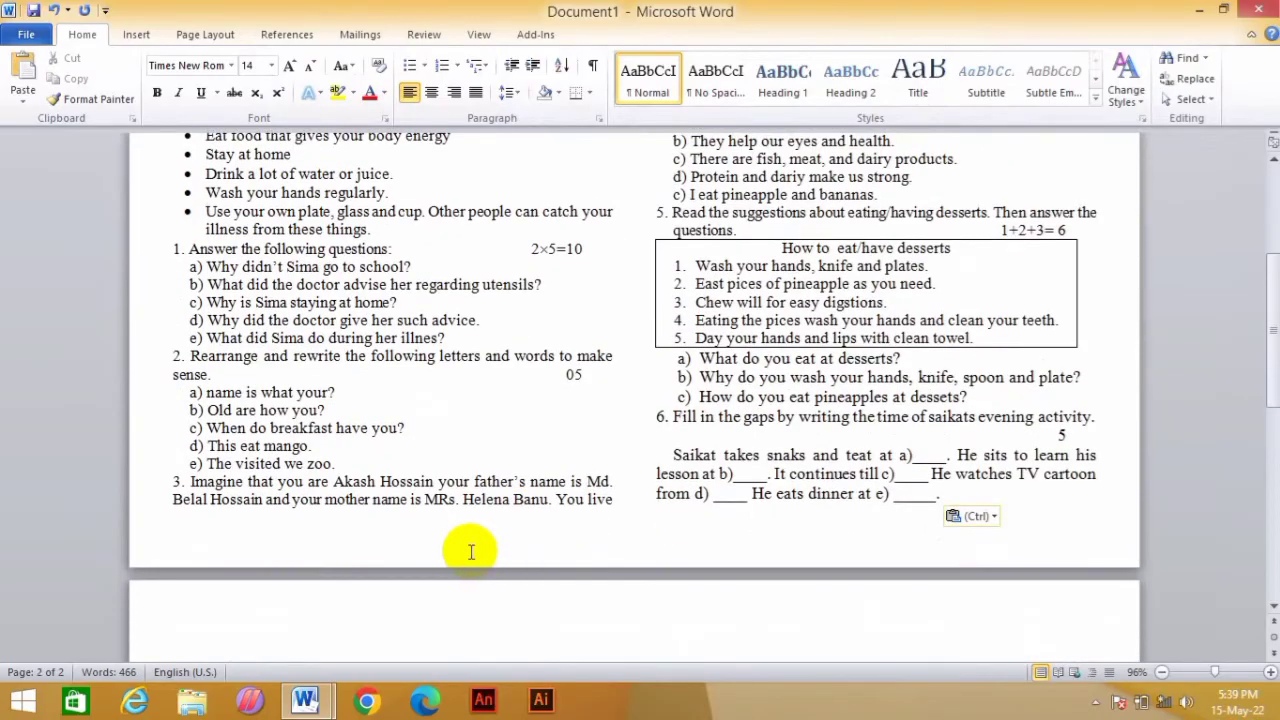
pyautogui.scroll(-6, 470, 551)
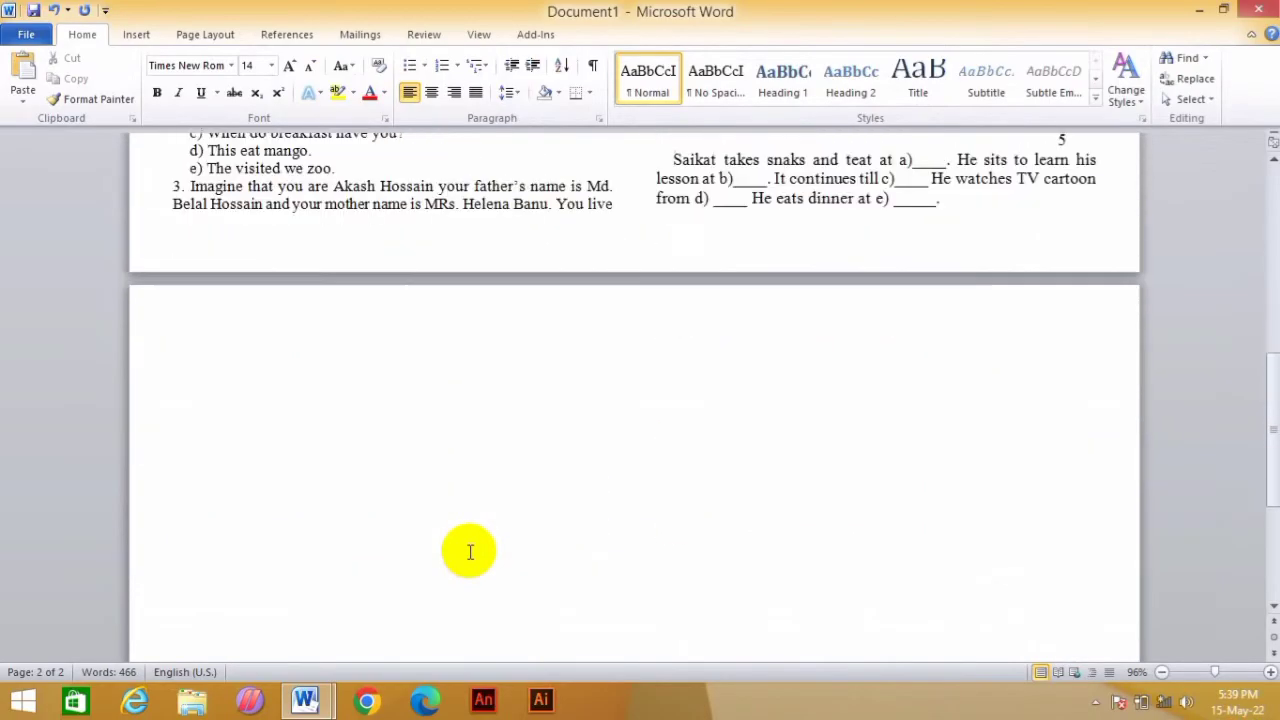
pyautogui.scroll(11, 470, 551)
pyautogui.scroll(1, 470, 551)
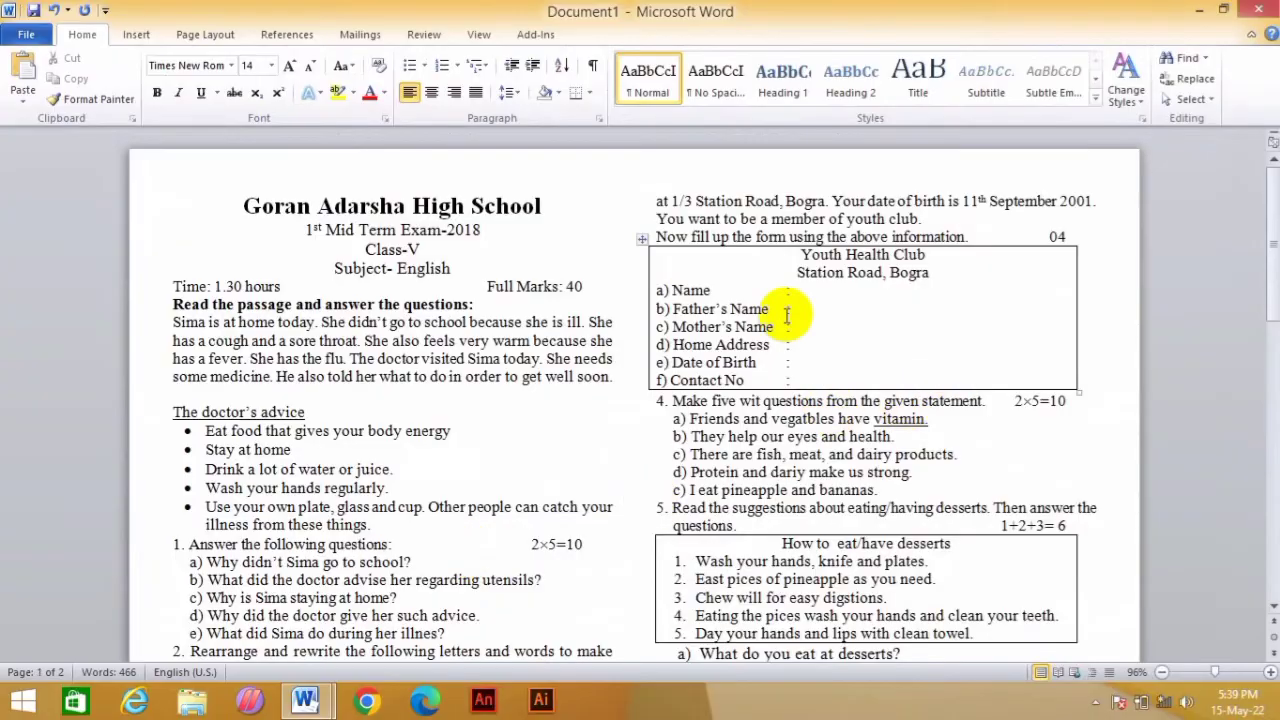
pyautogui.scroll(-4, 660, 450)
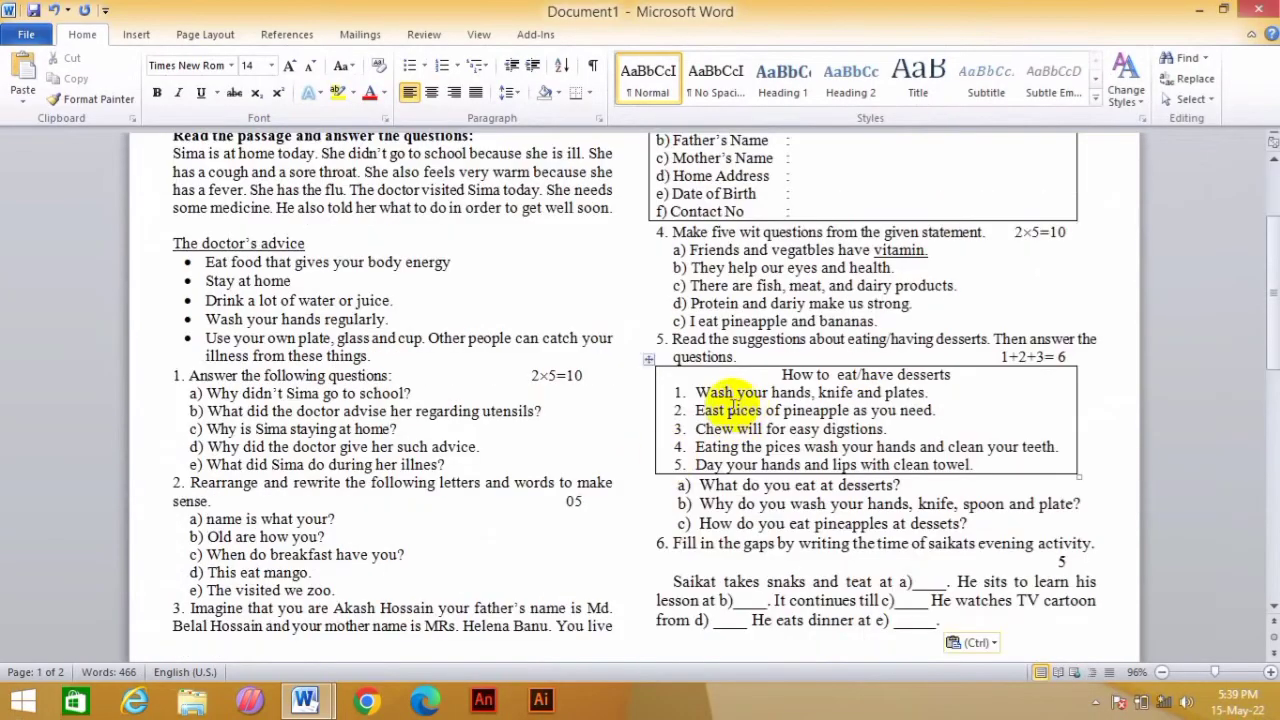
# View the options for inserting a table, like the boxes in the paper, and leave without inserting one
pyautogui.click(136, 34)
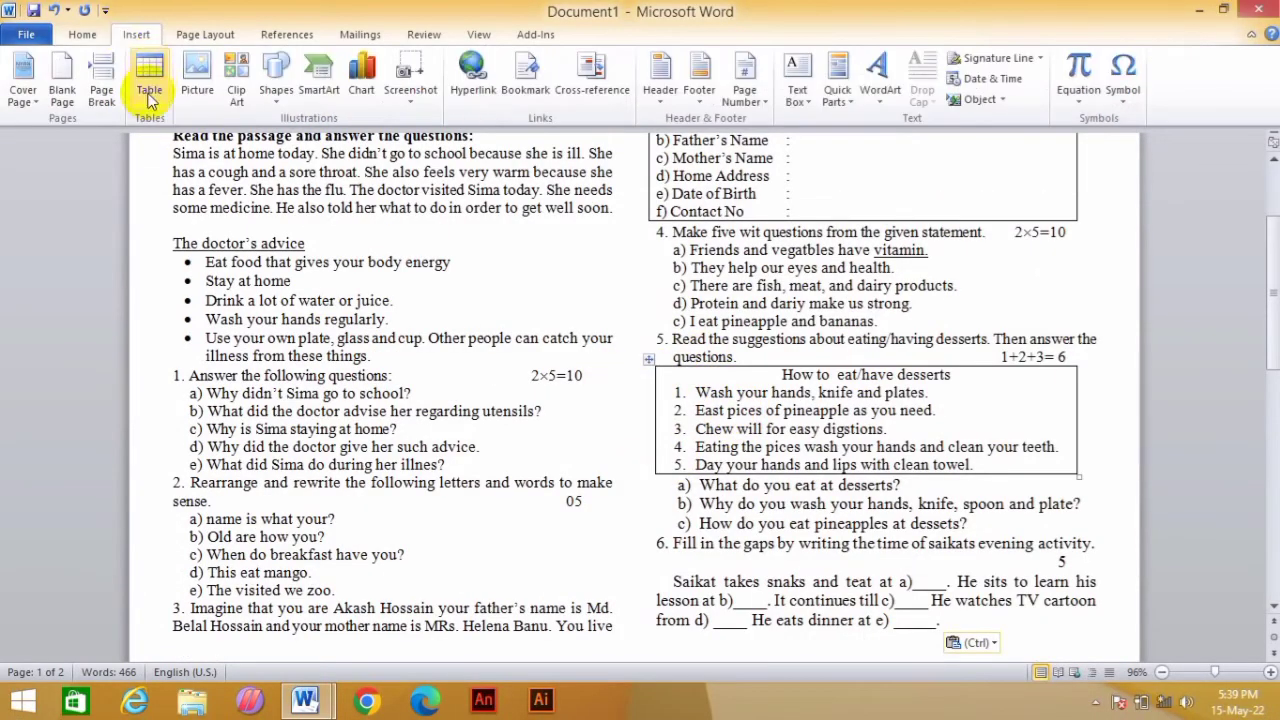
pyautogui.click(147, 85)
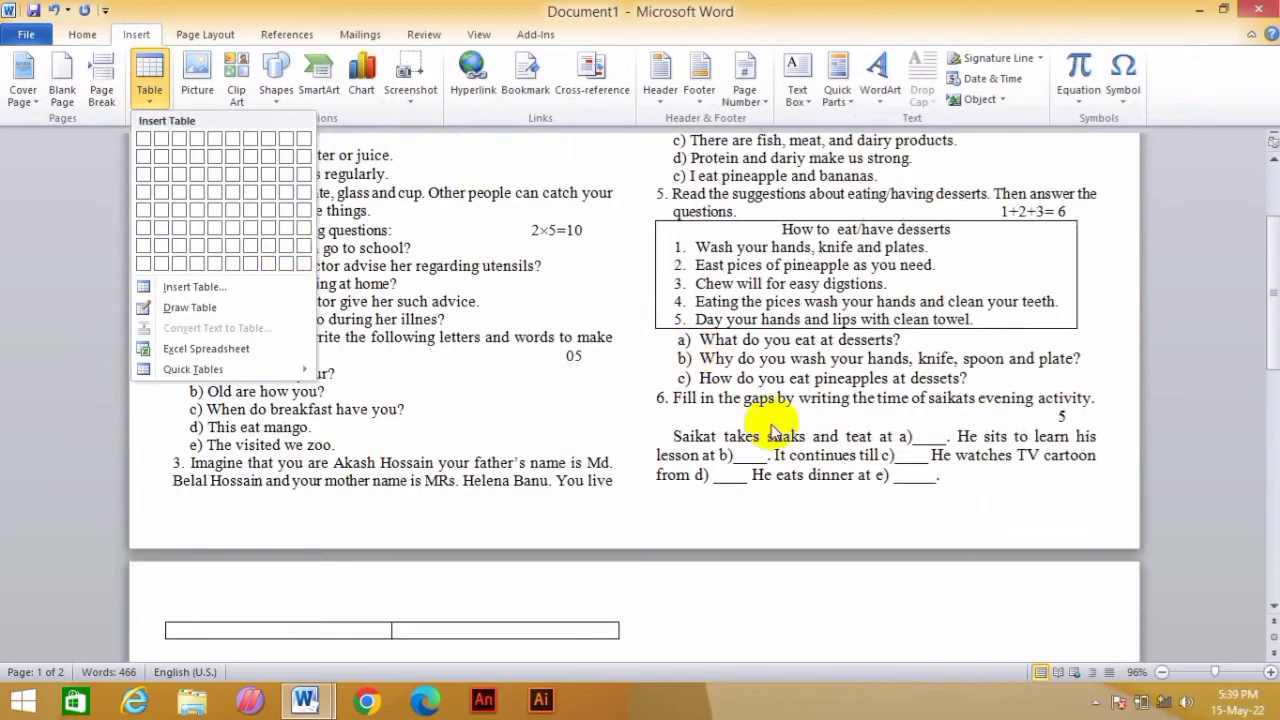
pyautogui.click(308, 572)
pyautogui.scroll(4, 455, 507)
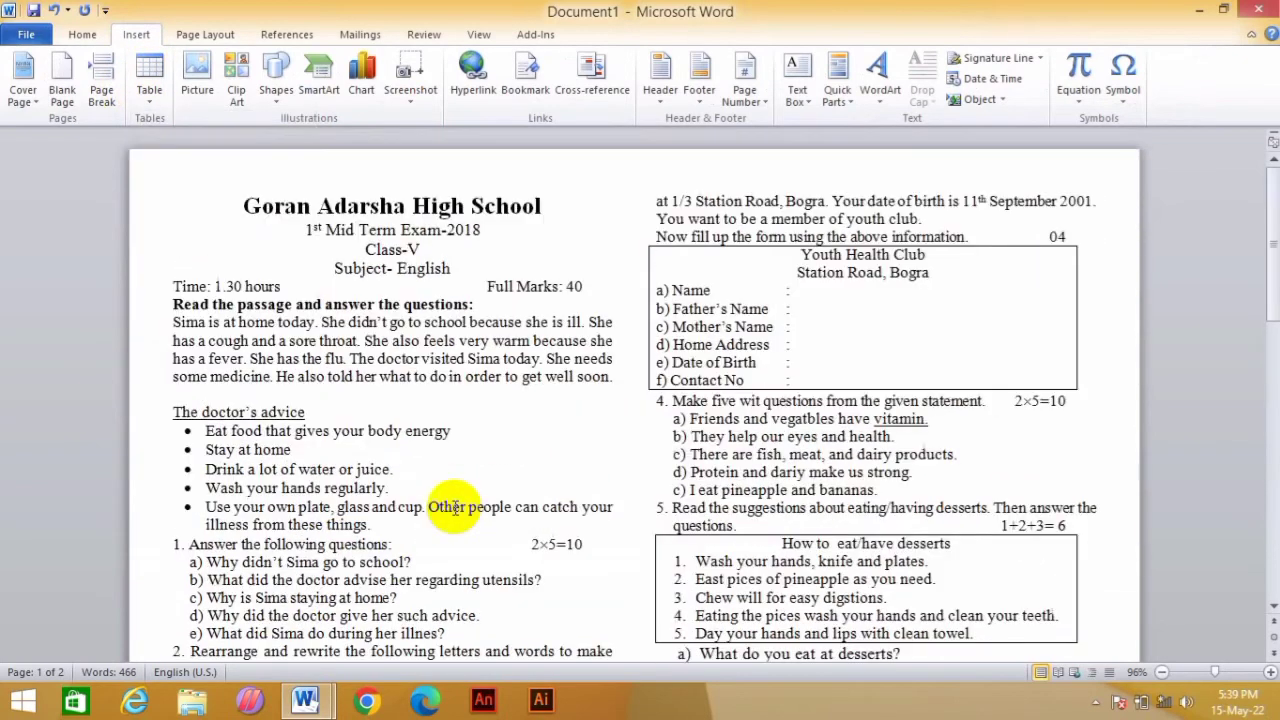
# Check the exam paper's layout in the print preview and return to the document
pyautogui.click(26, 34)
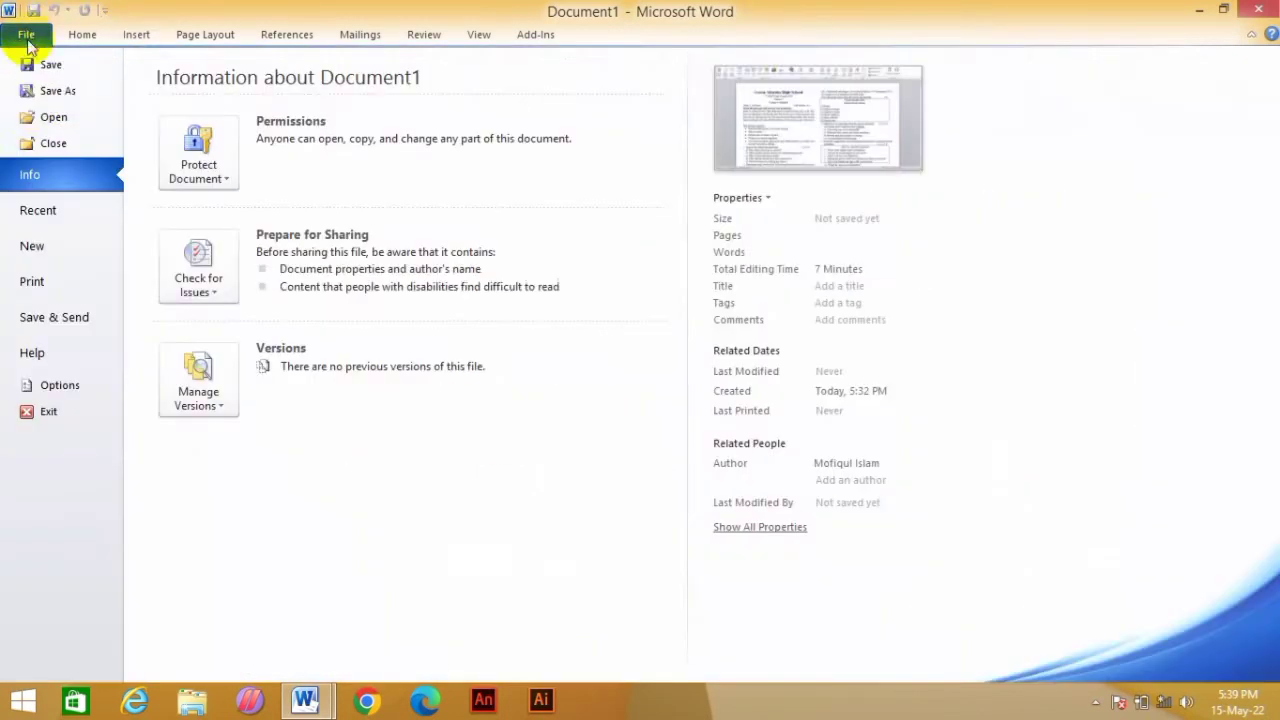
pyautogui.click(33, 276)
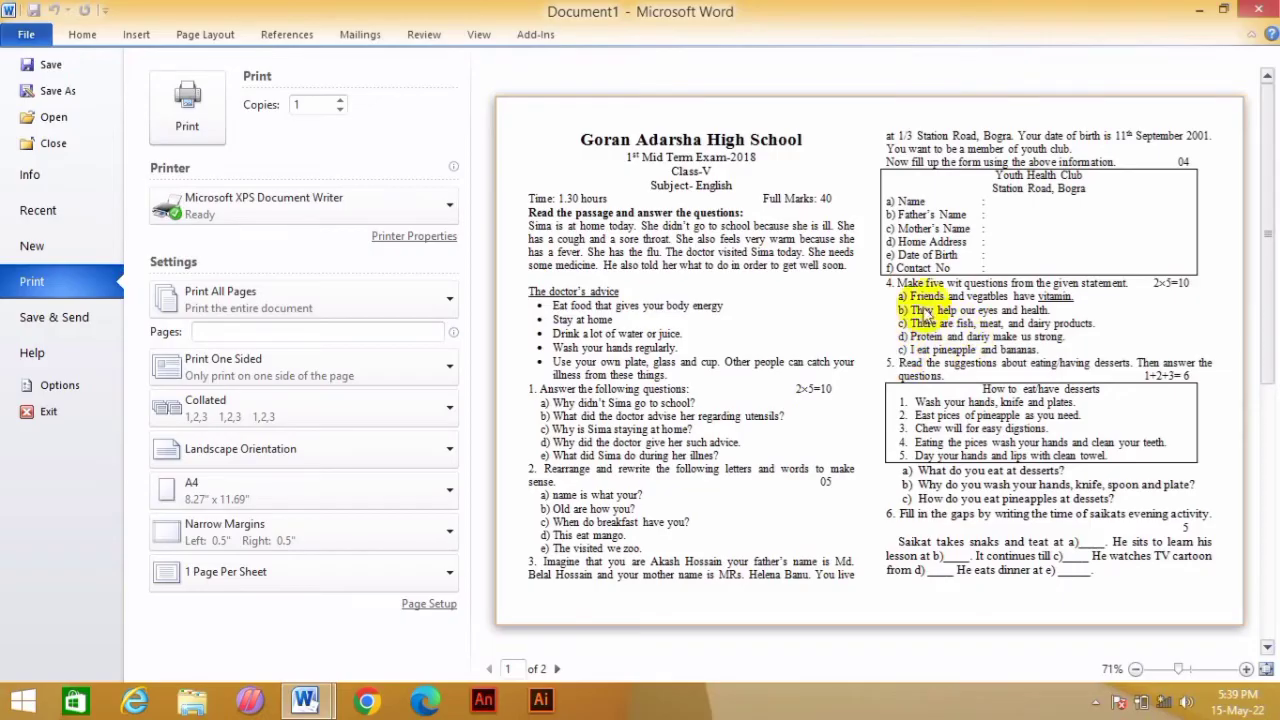
pyautogui.click(50, 34)
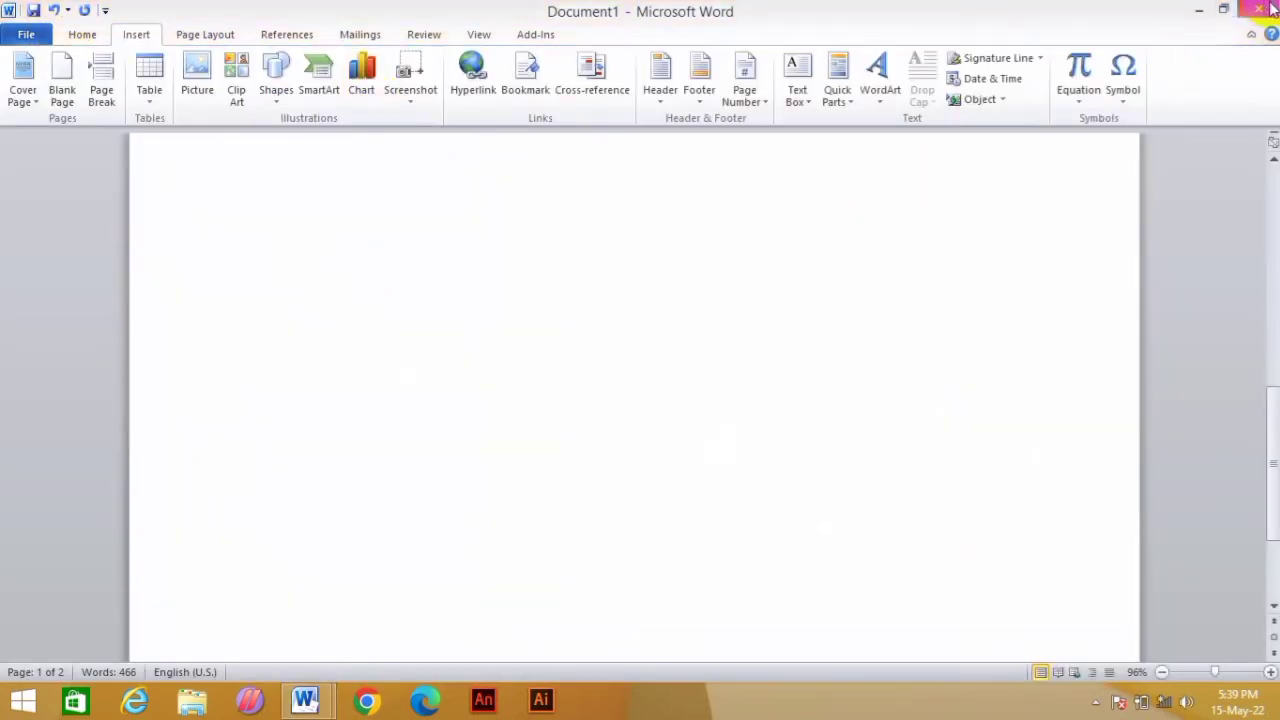
# Close Document1 and switch to the V MT 2008 document to view its English exam paper
pyautogui.click(1258, 9)
pyautogui.click(640, 371)
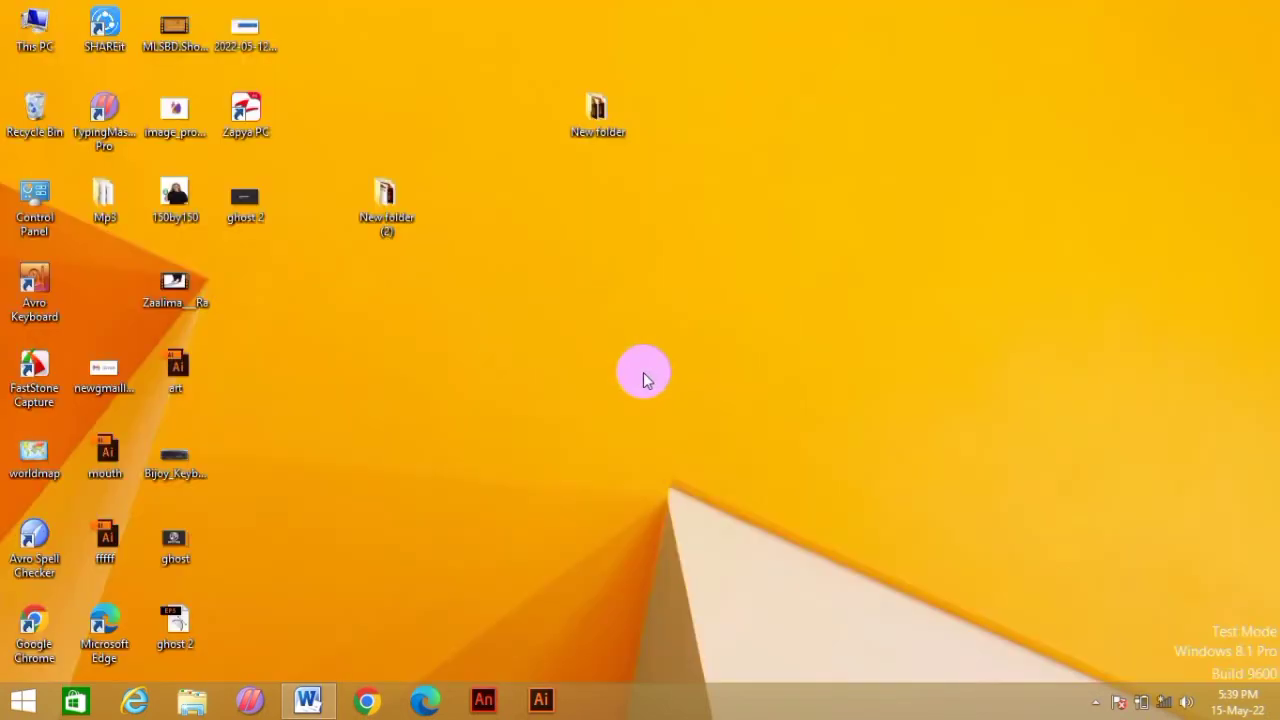
pyautogui.click(306, 700)
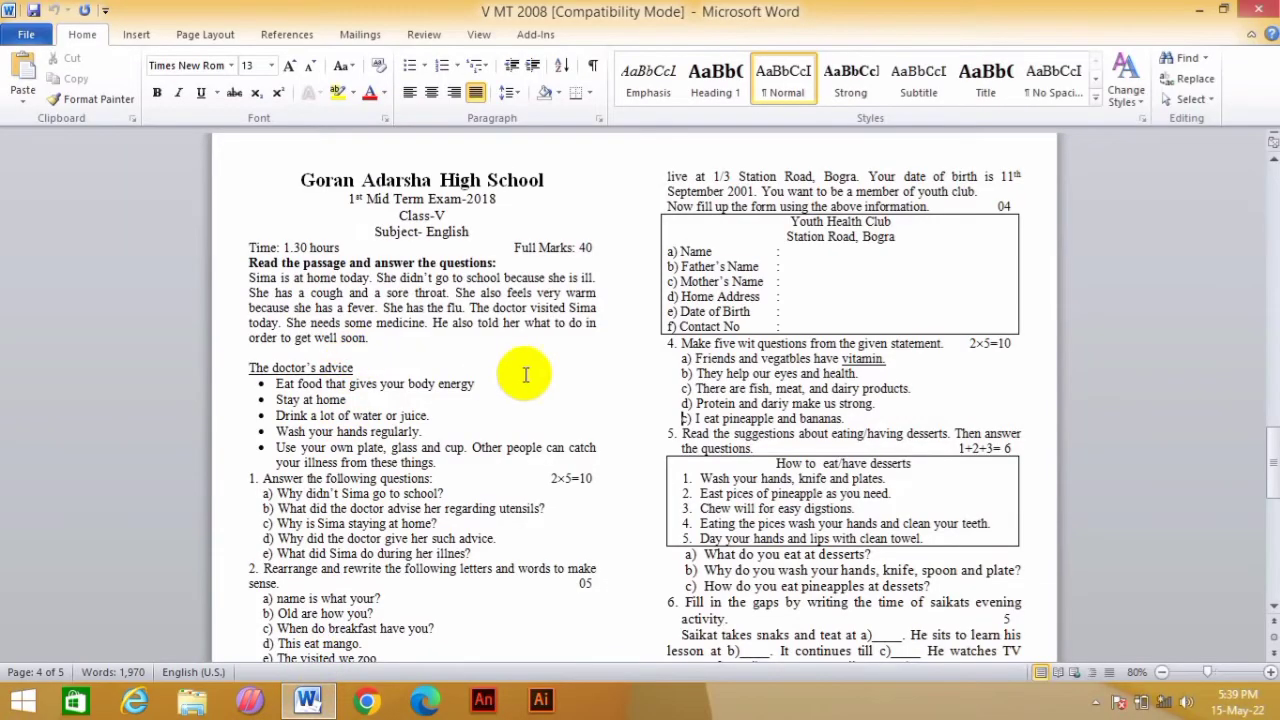
pyautogui.scroll(3, 525, 375)
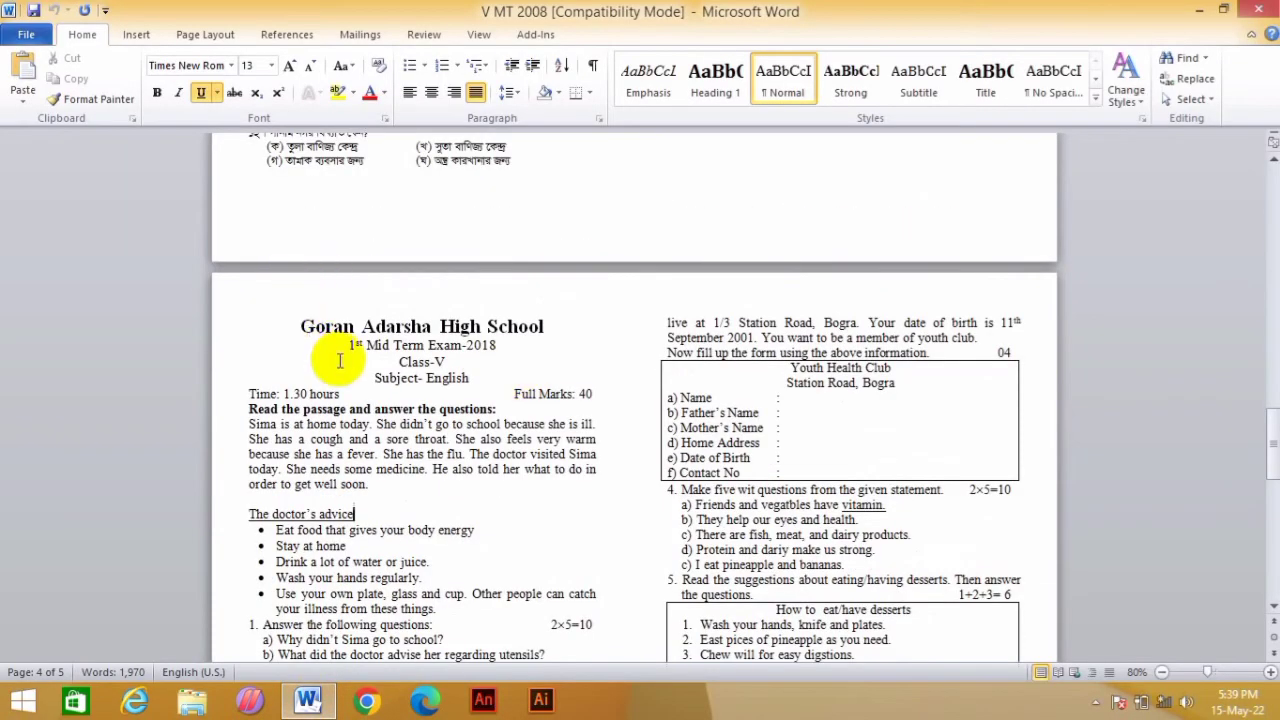
pyautogui.scroll(-1, 340, 362)
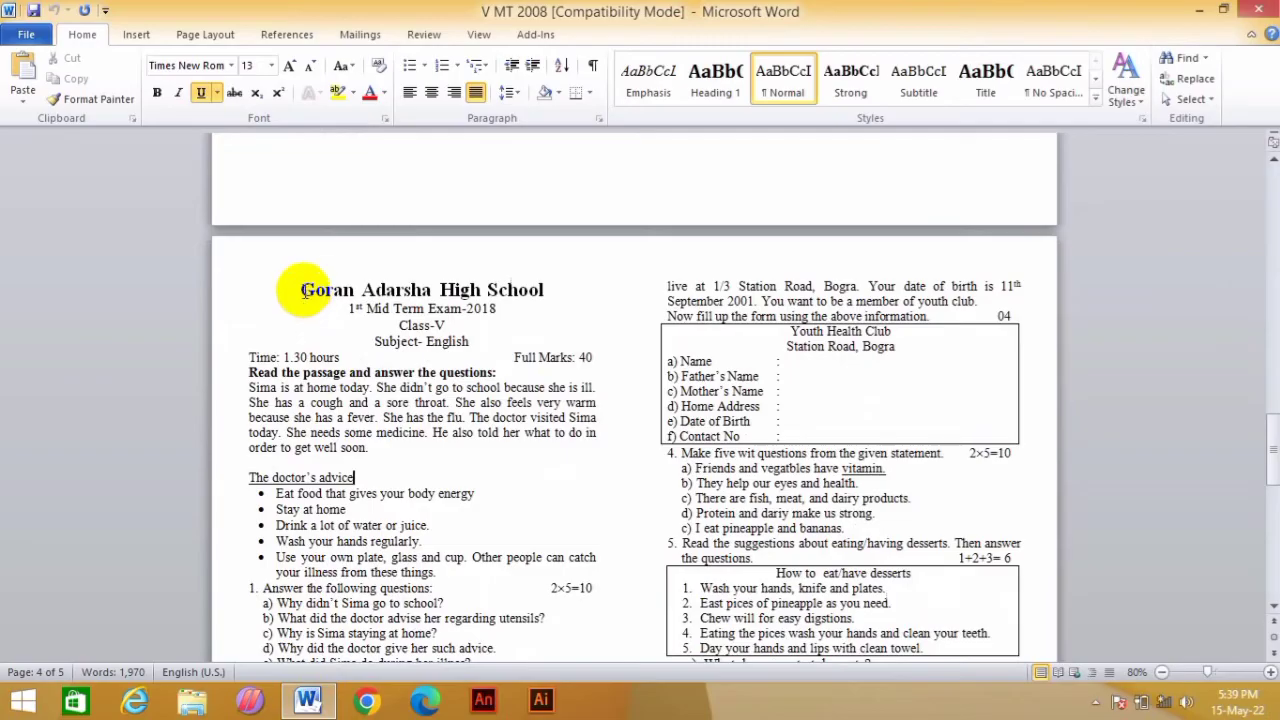
pyautogui.click(1095, 703)
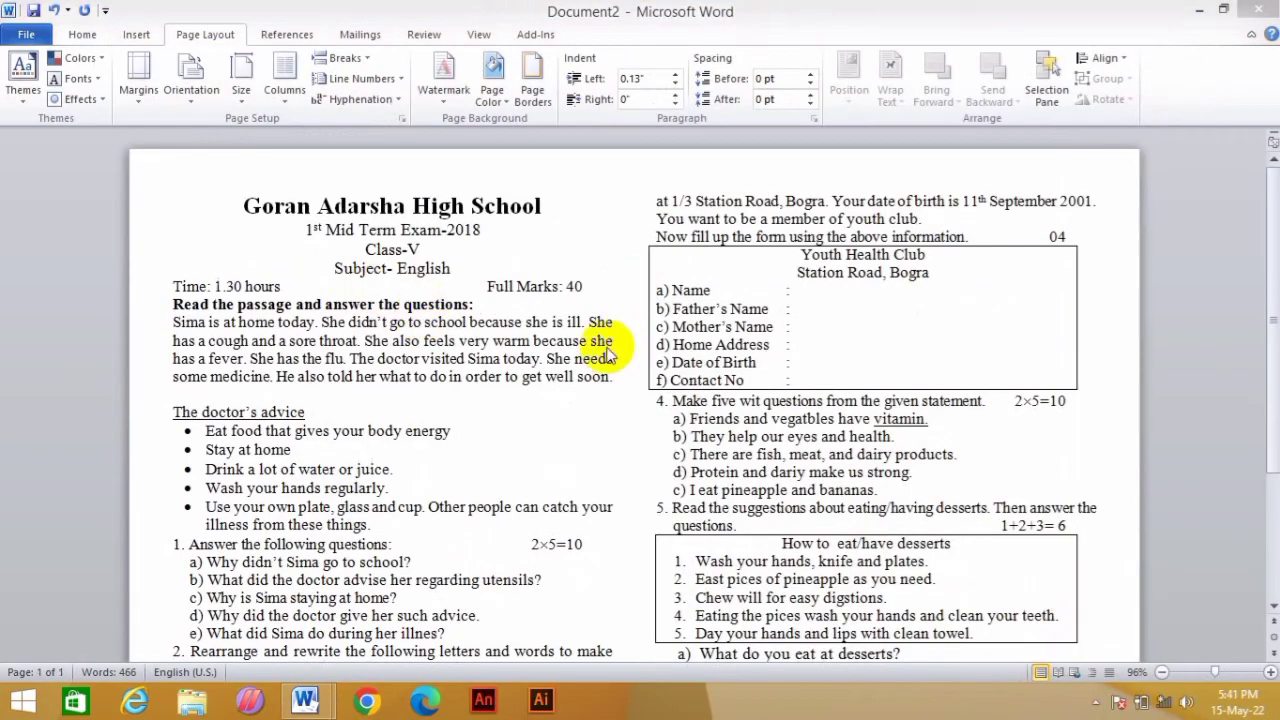
# Place the cursor before the school name in Document2 and look over the paper's heading, passage and questions
pyautogui.click(534, 457)
pyautogui.click(238, 221)
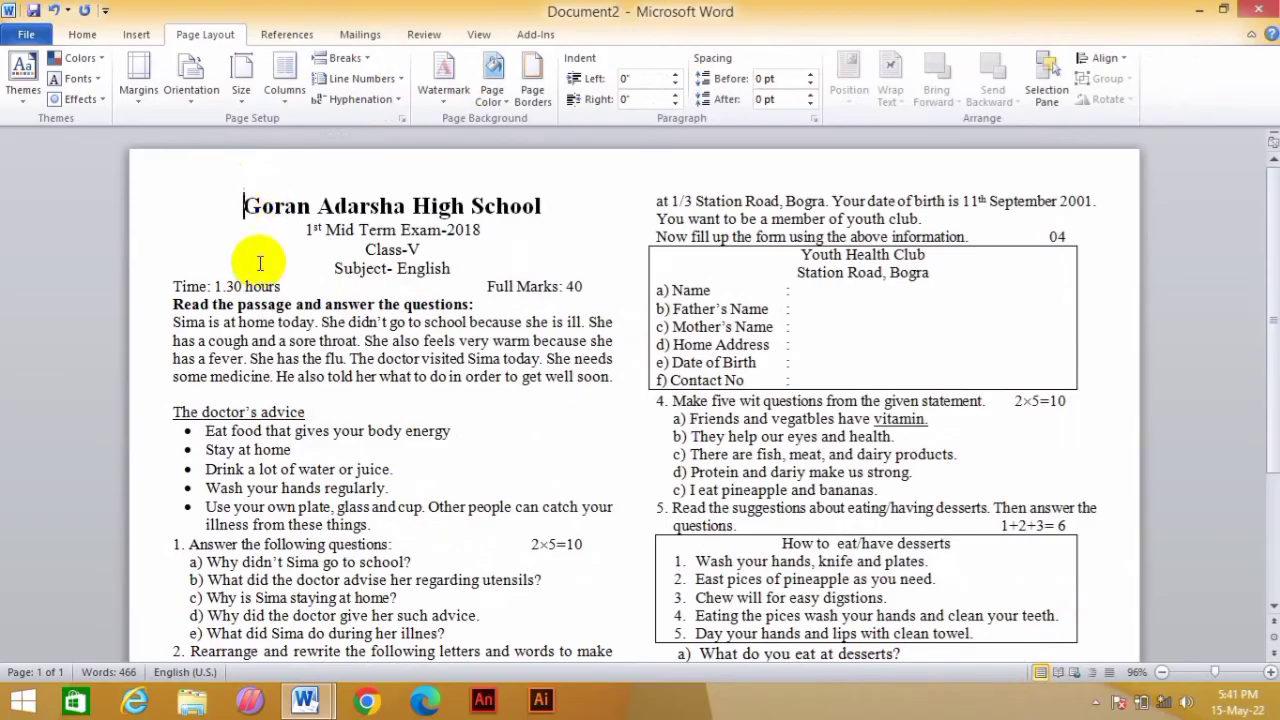
pyautogui.click(228, 203)
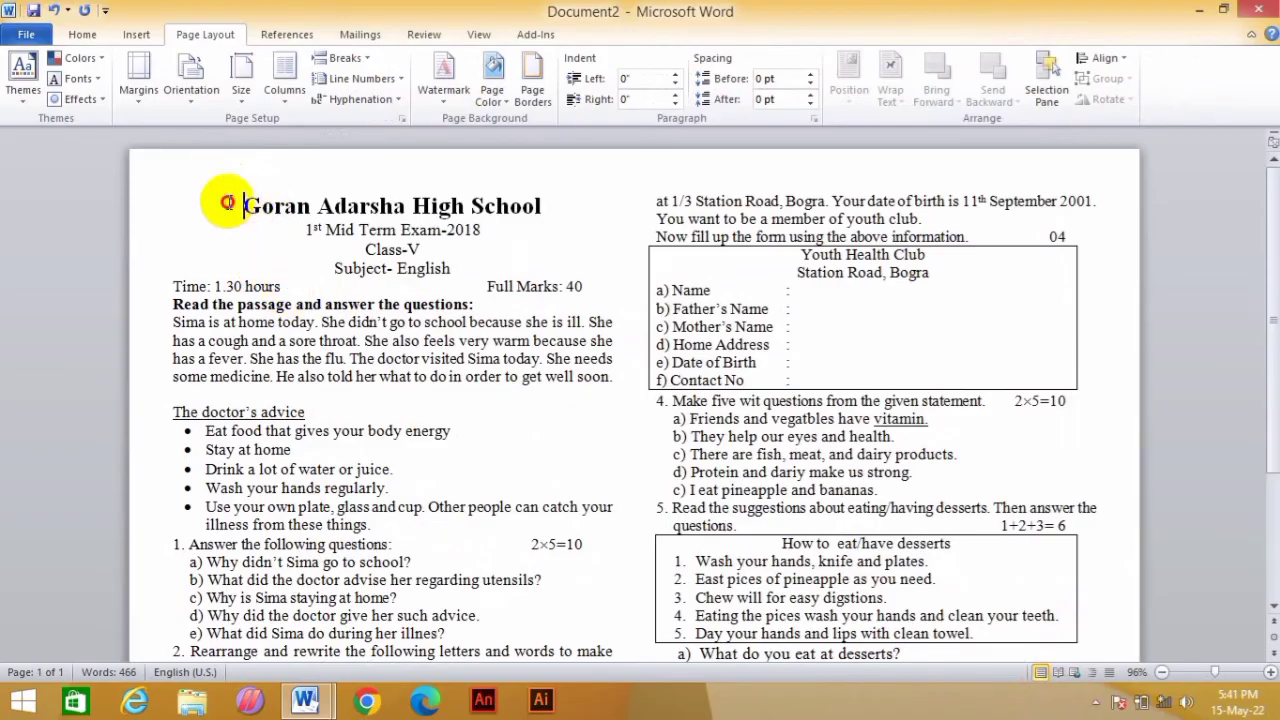
pyautogui.click(82, 34)
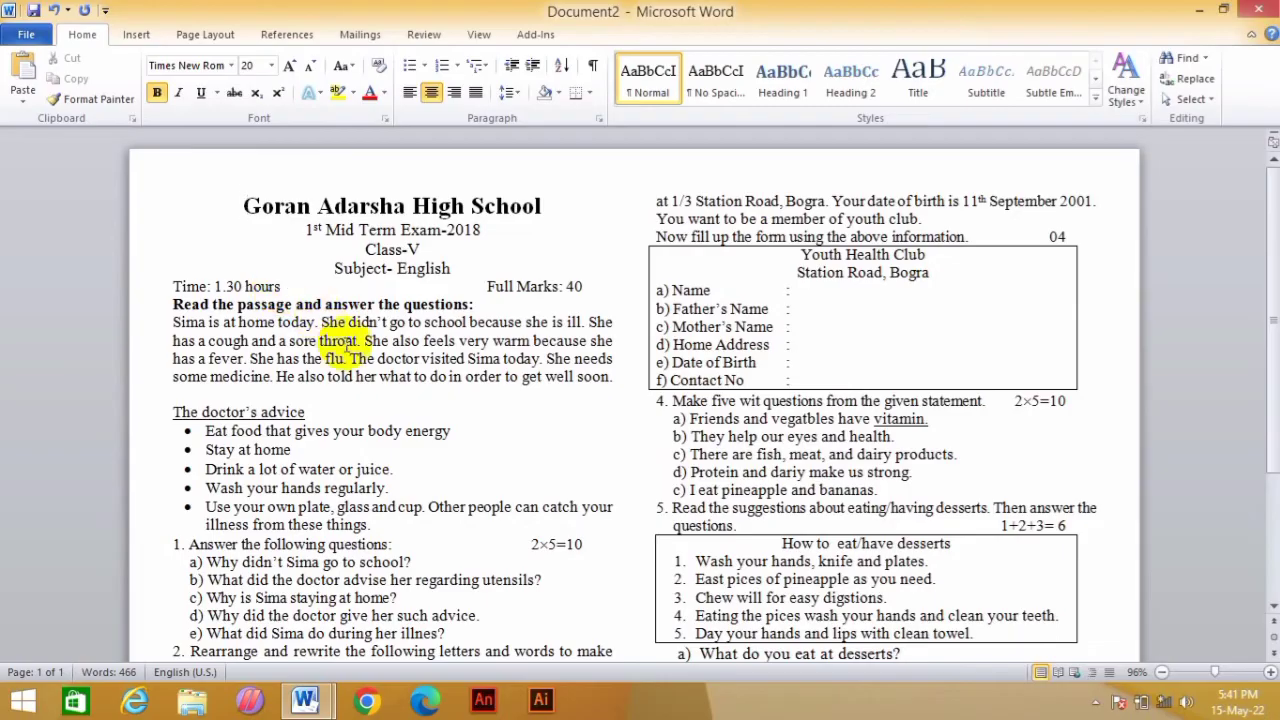
pyautogui.scroll(-1, 330, 380)
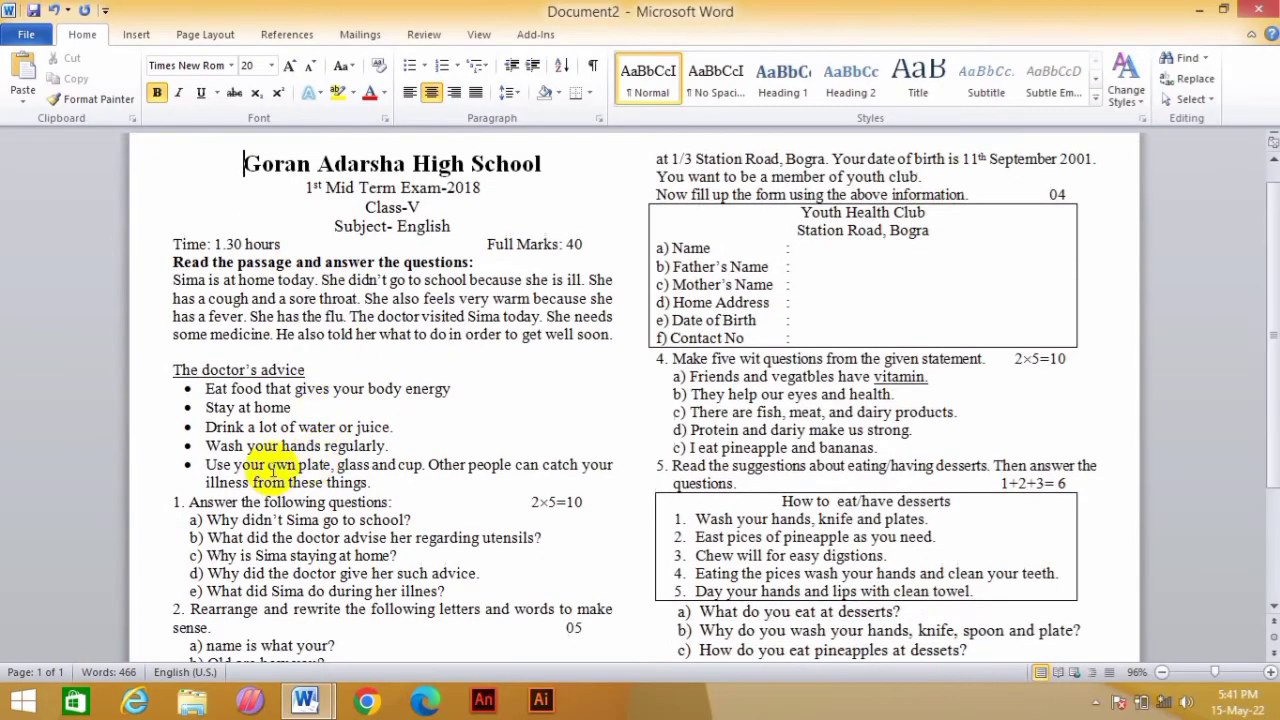
# Duplicate the exam text from "The doctor's advice" through question 6 by pasting a copy after the final paragraph
pyautogui.moveTo(172, 370); pyautogui.dragTo(963, 591)
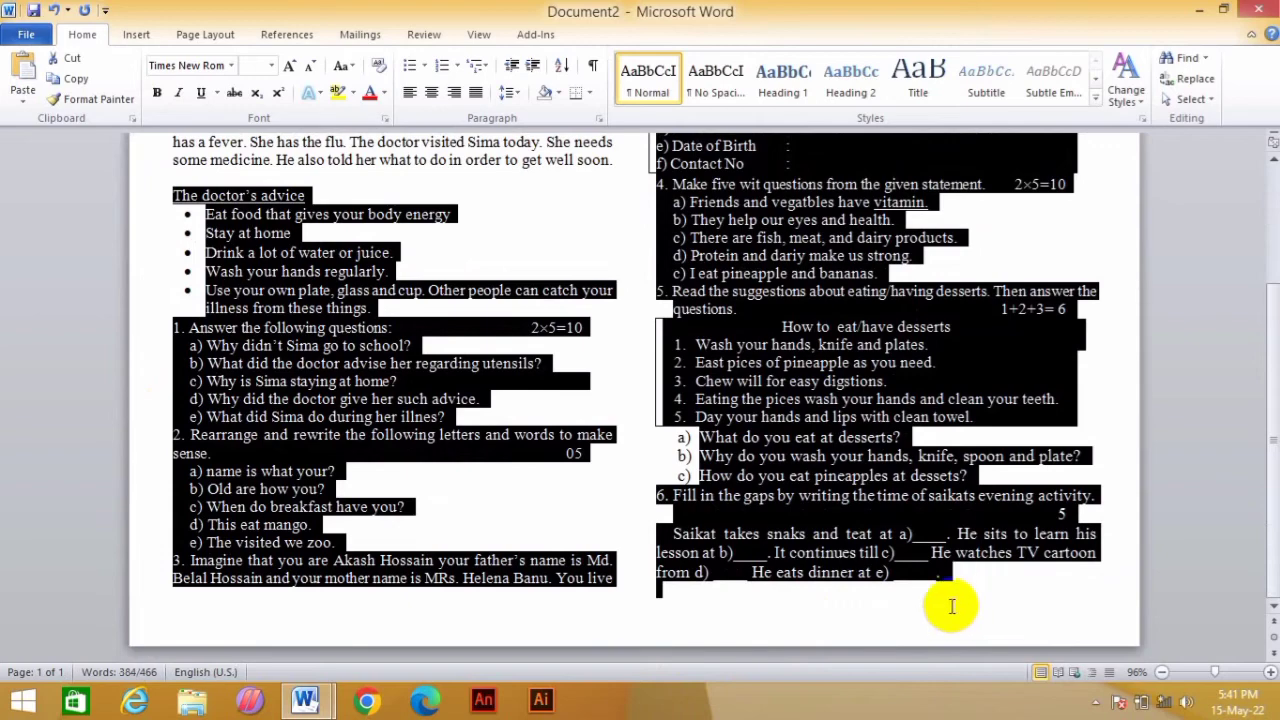
pyautogui.click(958, 594)
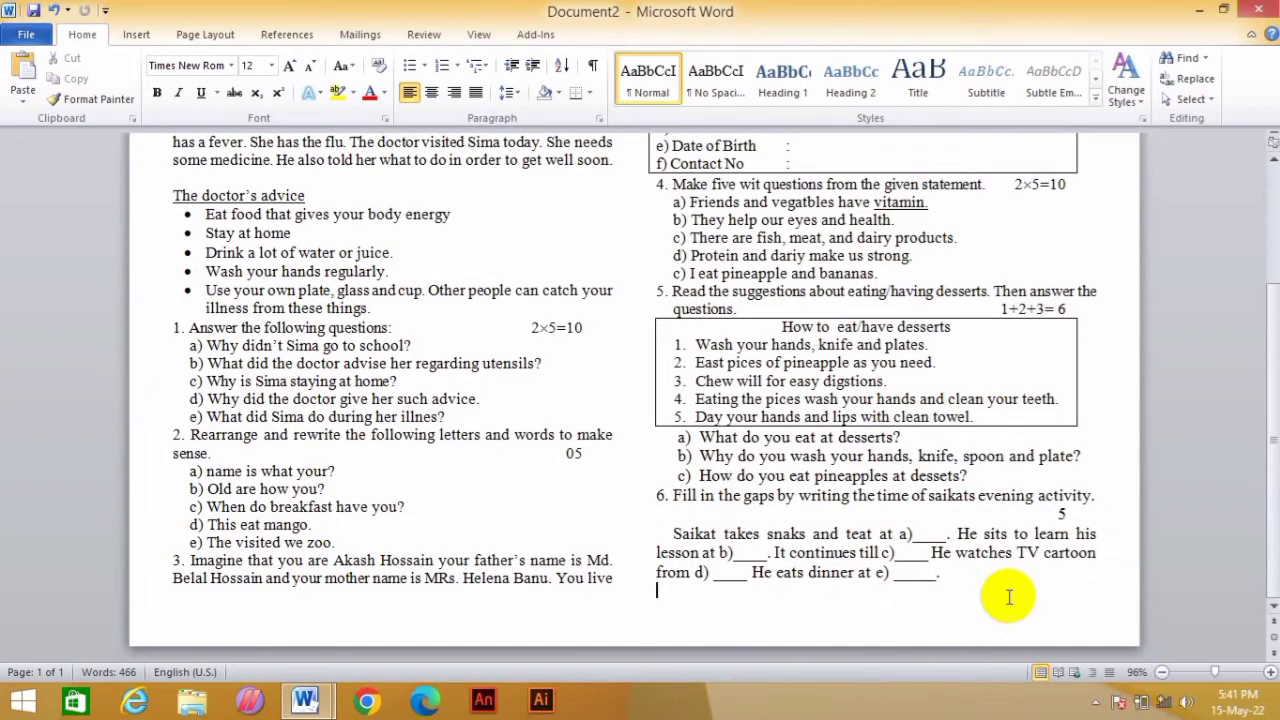
pyautogui.scroll(-2, 1009, 597)
pyautogui.hotkey('ctrl', 'v')
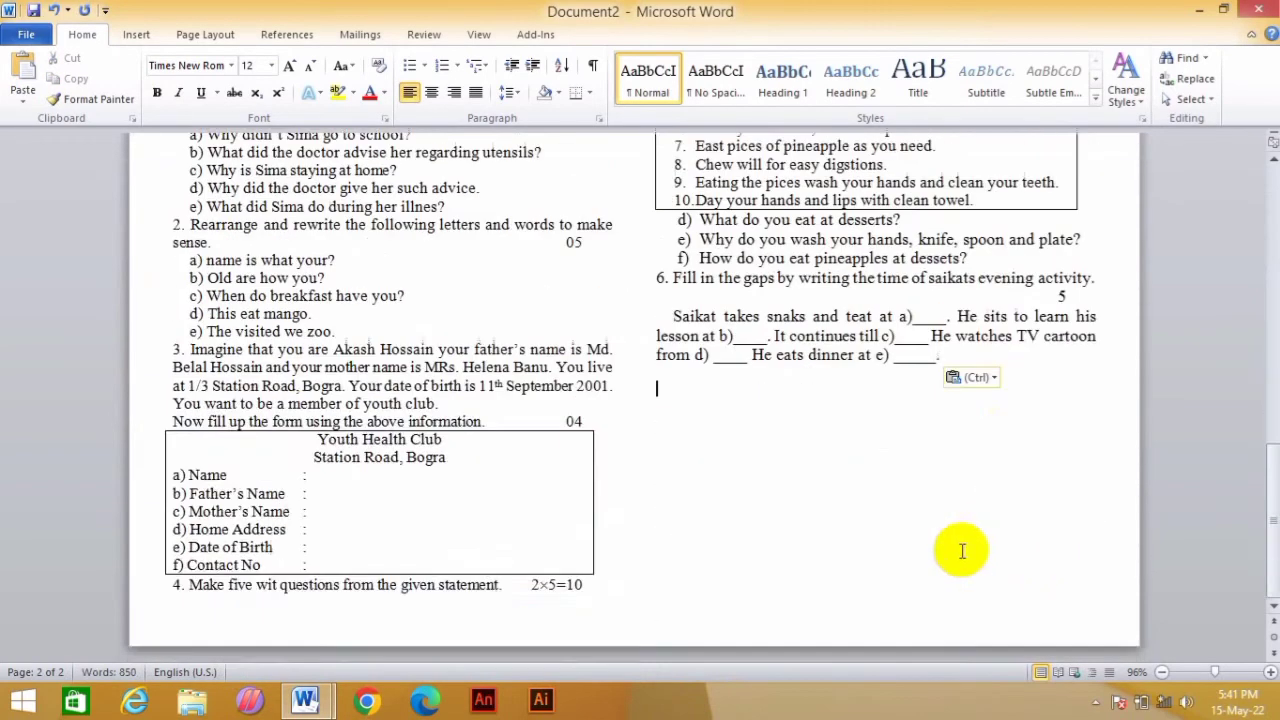
pyautogui.scroll(5, 966, 551)
pyautogui.scroll(-11, 832, 507)
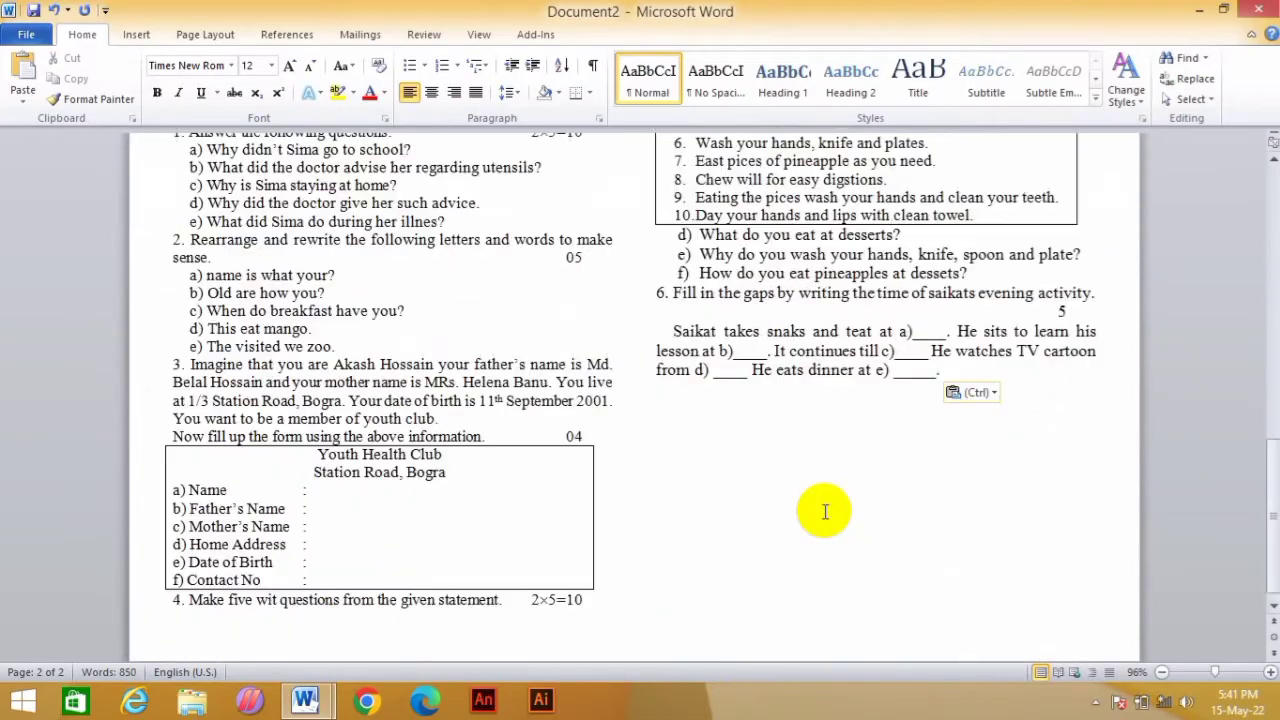
pyautogui.scroll(11, 825, 513)
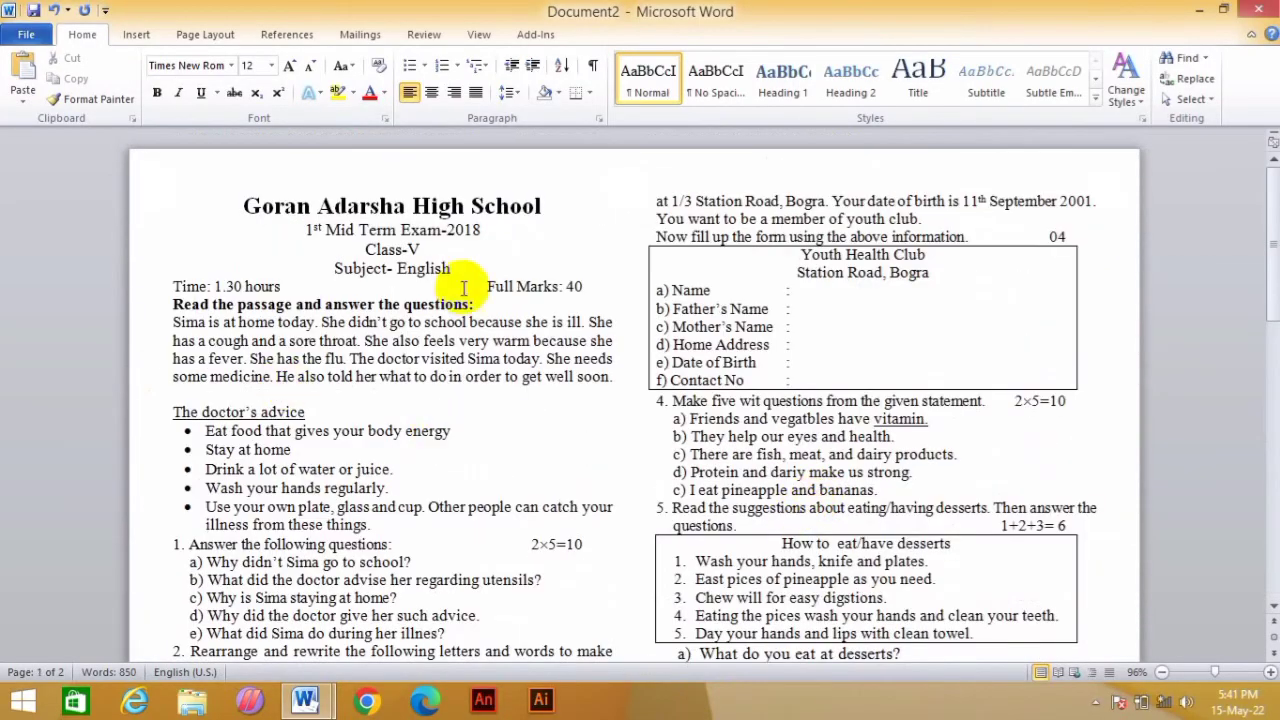
# Insert blank lines before the school name until the heading begins at the head of the first page's second column
pyautogui.click(245, 207)
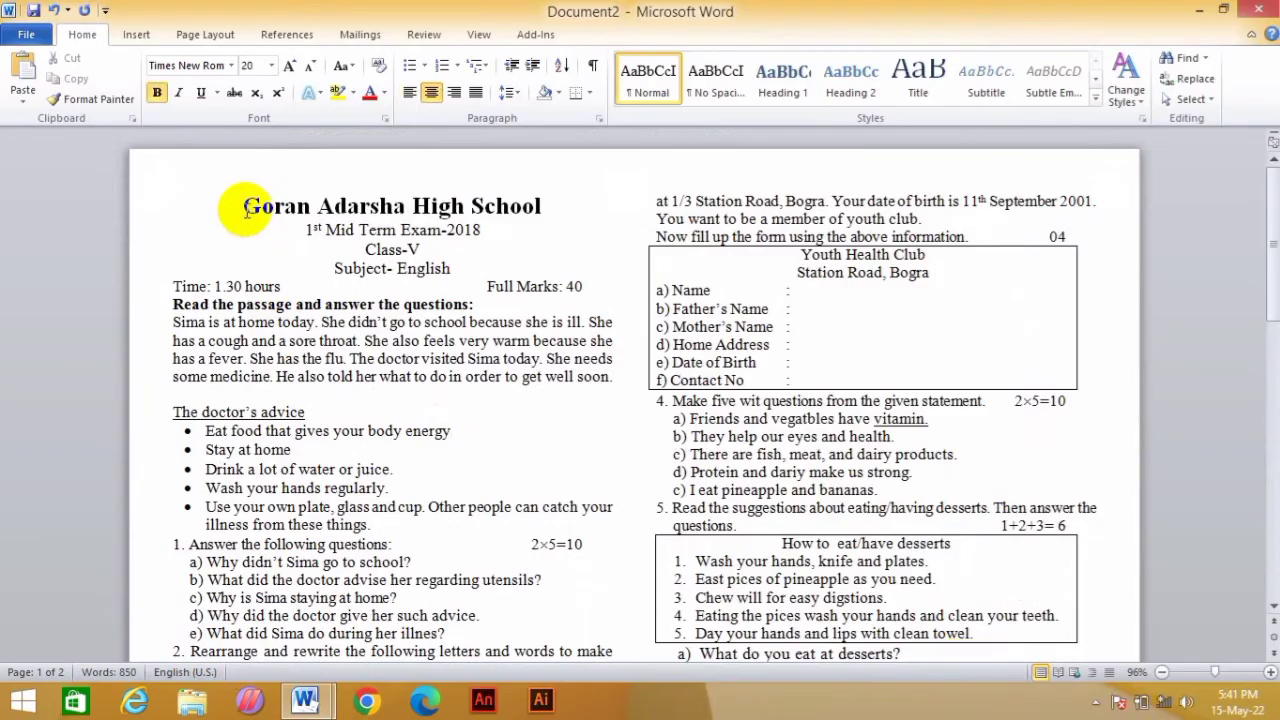
pyautogui.press('Return')
pyautogui.press('Return')
pyautogui.press('Return')
pyautogui.press('Return')
pyautogui.press('Return')
pyautogui.press('Return')
pyautogui.press('Return')
pyautogui.press('Return')
pyautogui.press('Return')
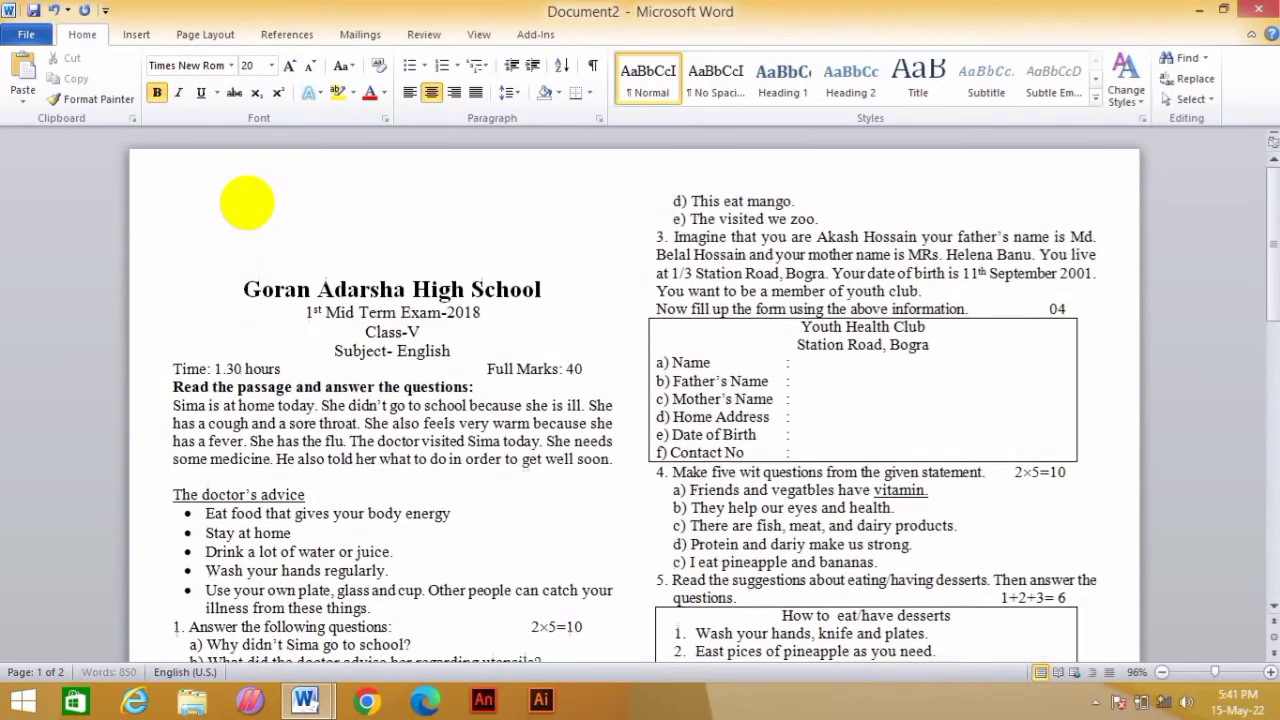
pyautogui.press('BackSpace')
pyautogui.press('BackSpace')
pyautogui.press('Return')
pyautogui.press('Return')
pyautogui.press('Return')
pyautogui.press('Return')
pyautogui.press('Return')
pyautogui.press('Return')
pyautogui.press('Return')
pyautogui.press('Return')
pyautogui.press('Return')
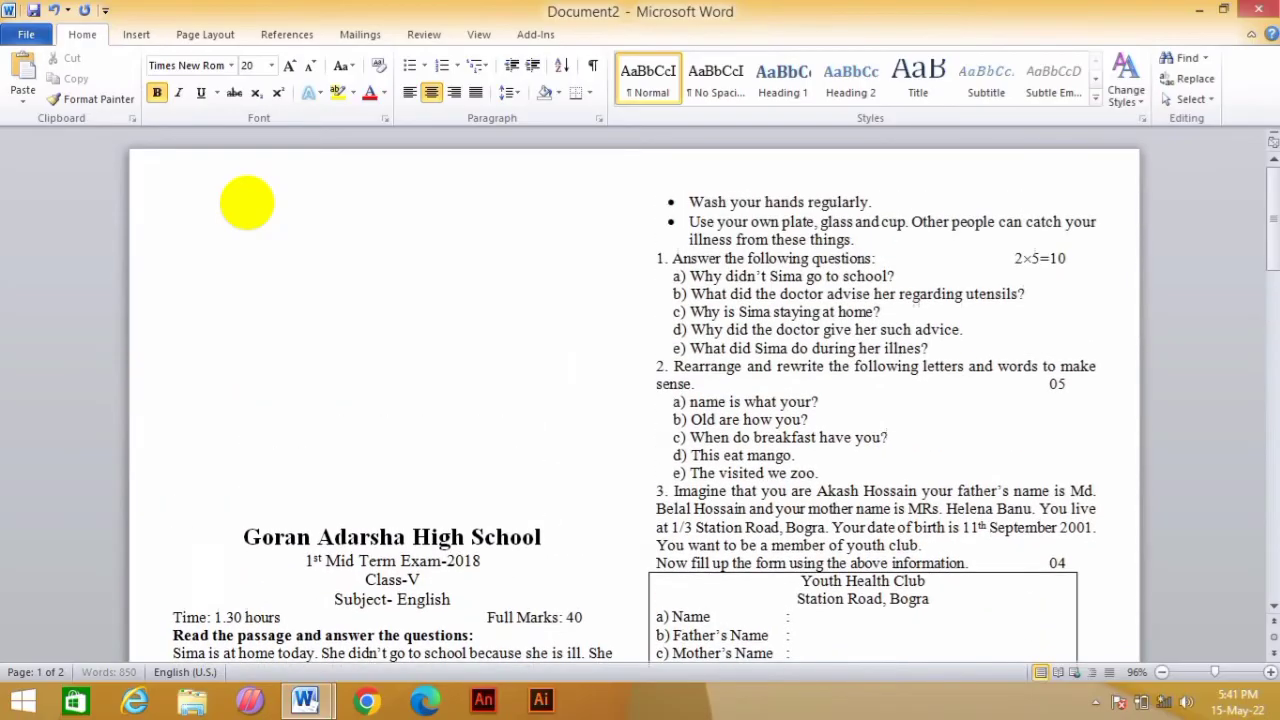
pyautogui.press('Return')
pyautogui.press('Return')
pyautogui.press('Return')
pyautogui.press('Return')
pyautogui.press('Return')
pyautogui.press('Return')
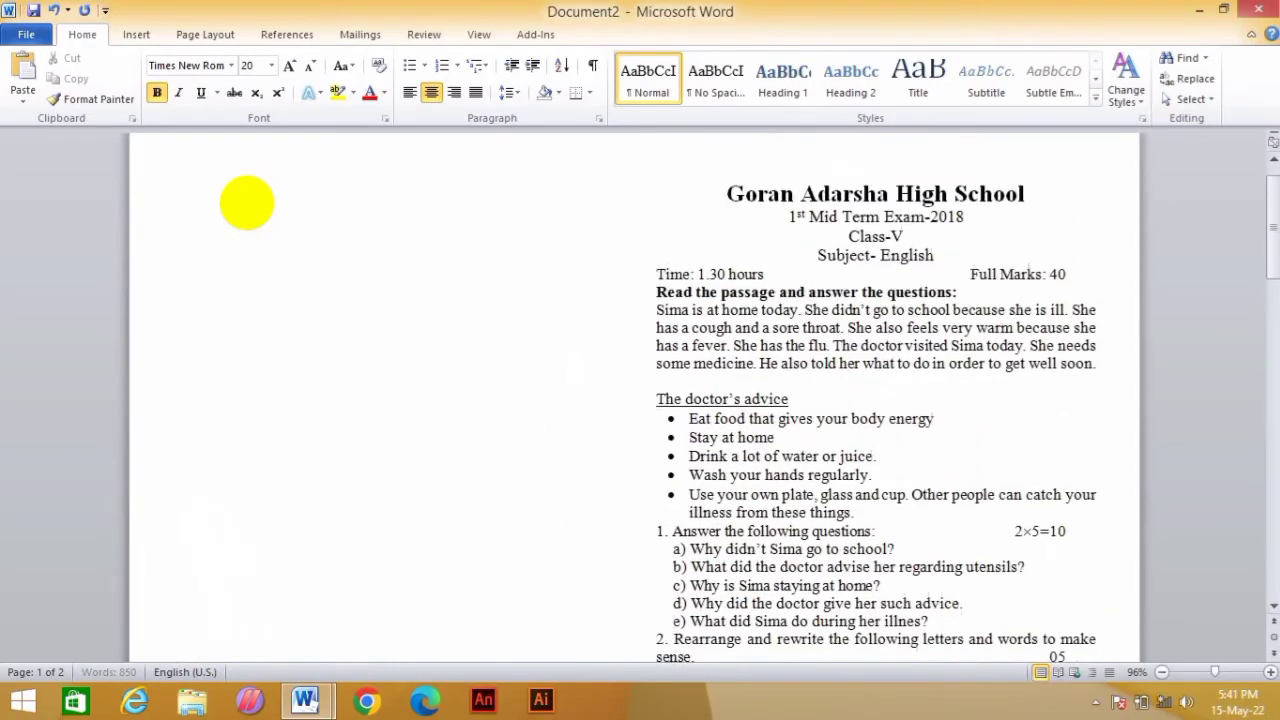
pyautogui.press('BackSpace')
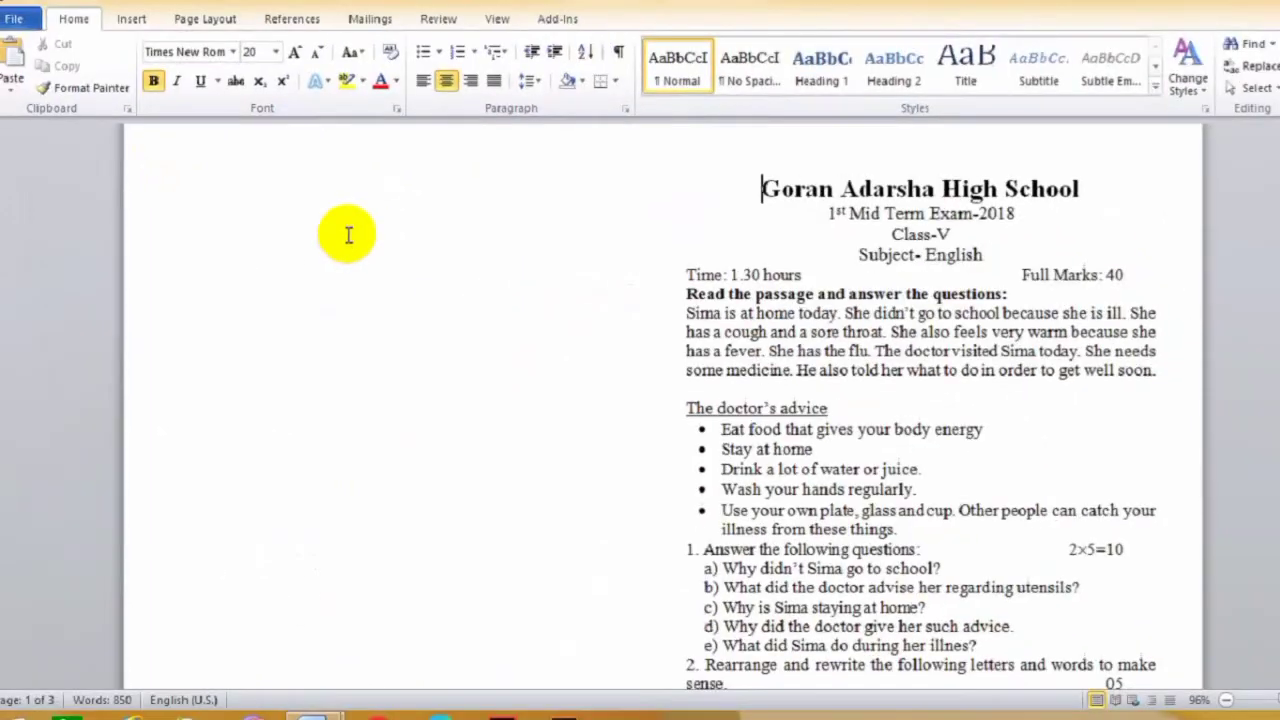
# Cut the last copy of the text from the Youth Health Club form through the end of question 6
pyautogui.scroll(-15, 620, 270)
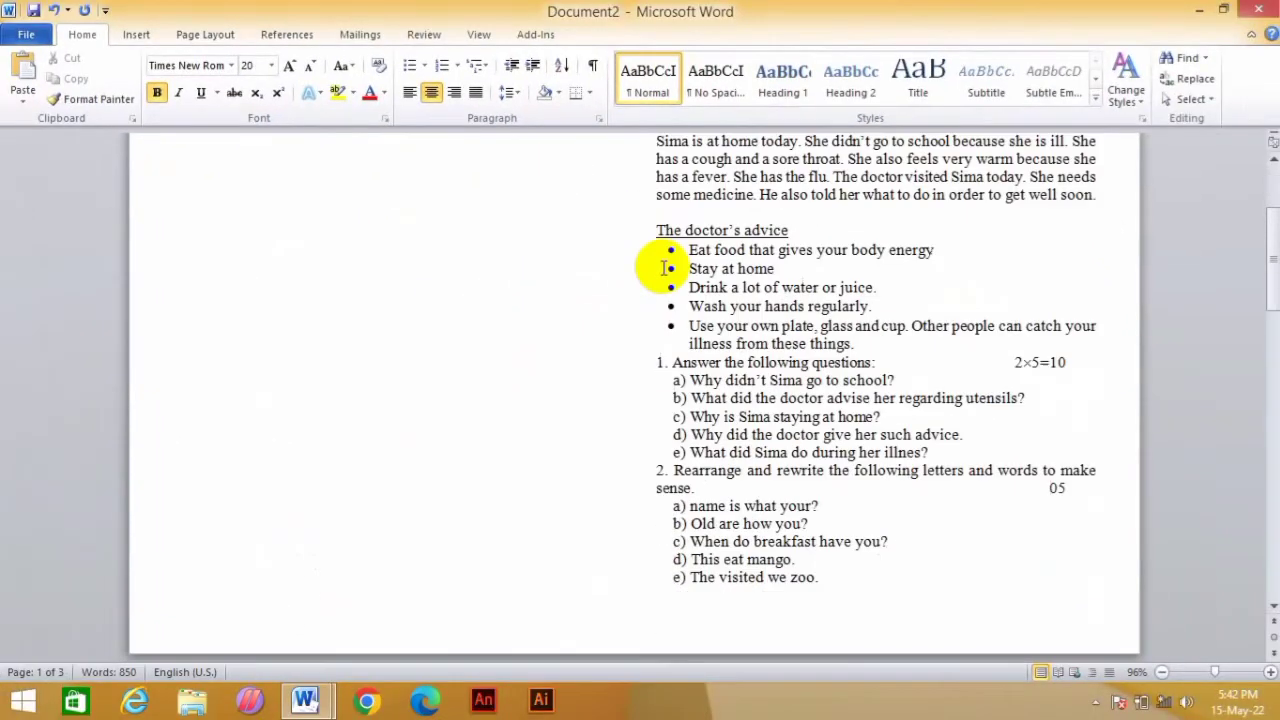
pyautogui.scroll(-10, 665, 291)
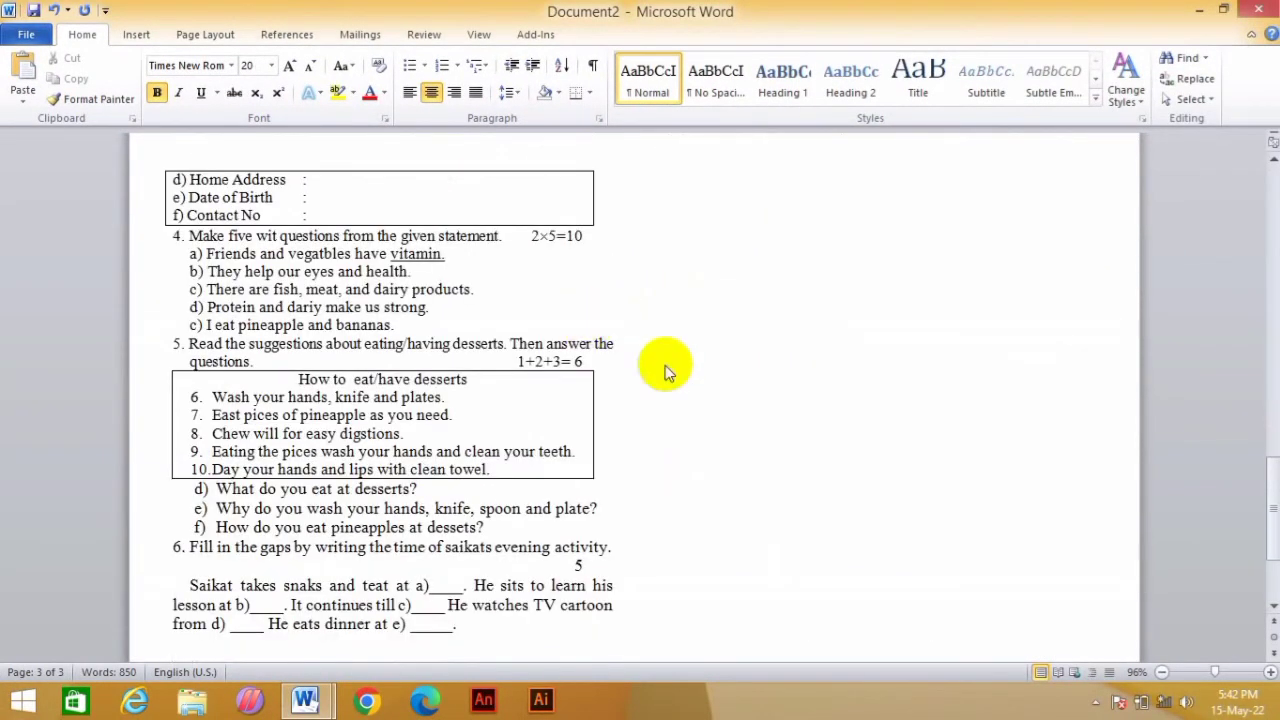
pyautogui.scroll(2, 667, 420)
pyautogui.scroll(1, 667, 432)
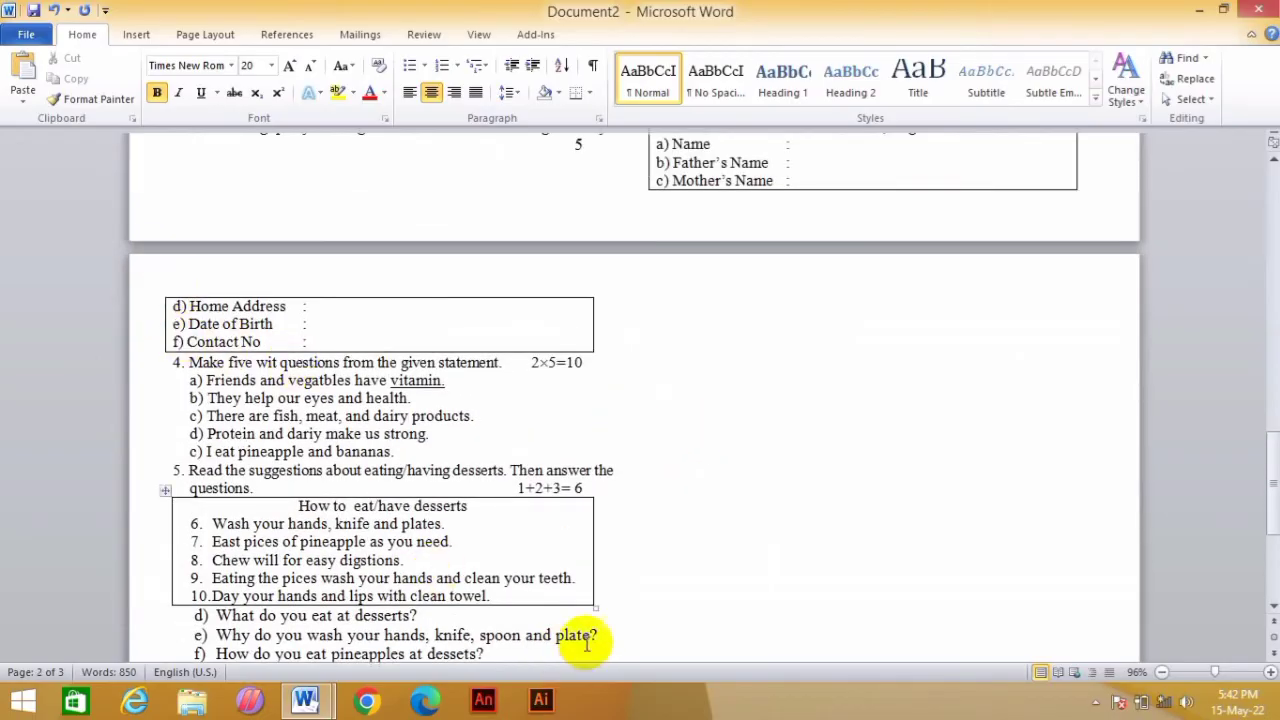
pyautogui.scroll(-5, 590, 610)
pyautogui.moveTo(600, 571); pyautogui.dragTo(197, 312)
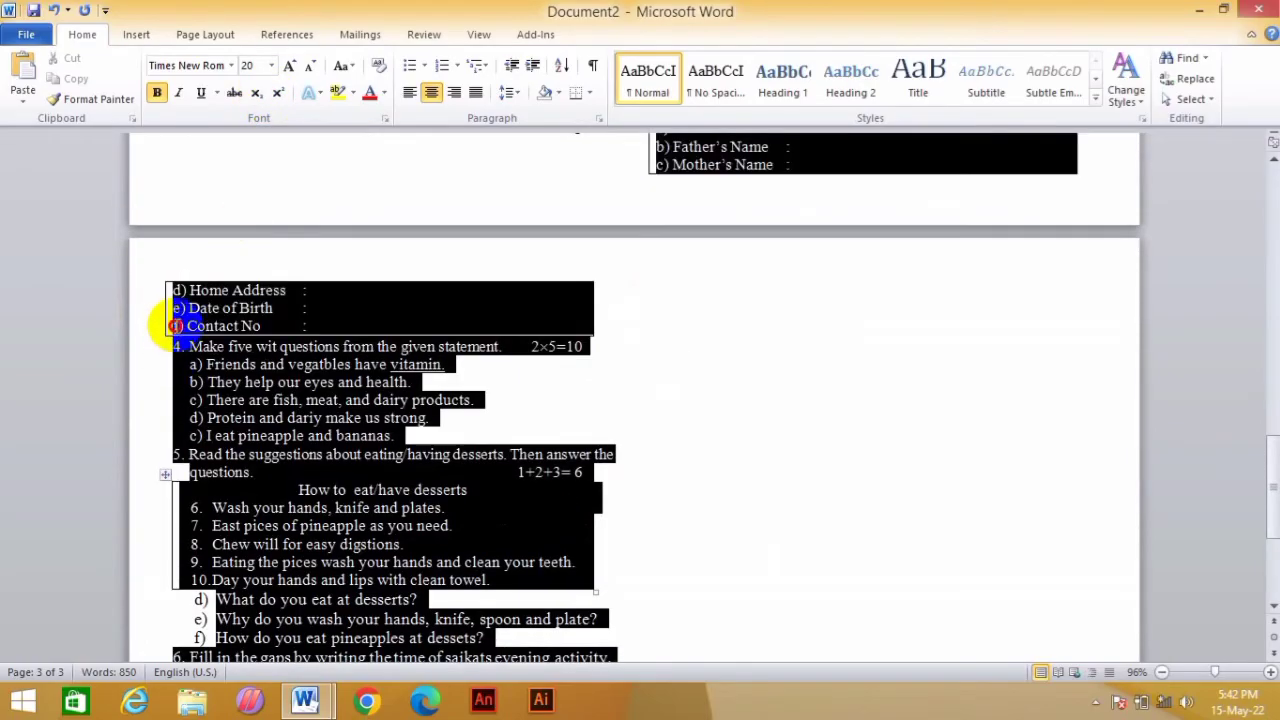
pyautogui.moveTo(175, 326)
pyautogui.mouseDown()
pyautogui.moveTo(171, 280)
pyautogui.moveTo(640, 174)
pyautogui.moveTo(689, 91)
pyautogui.moveTo(675, 260)
pyautogui.mouseUp()
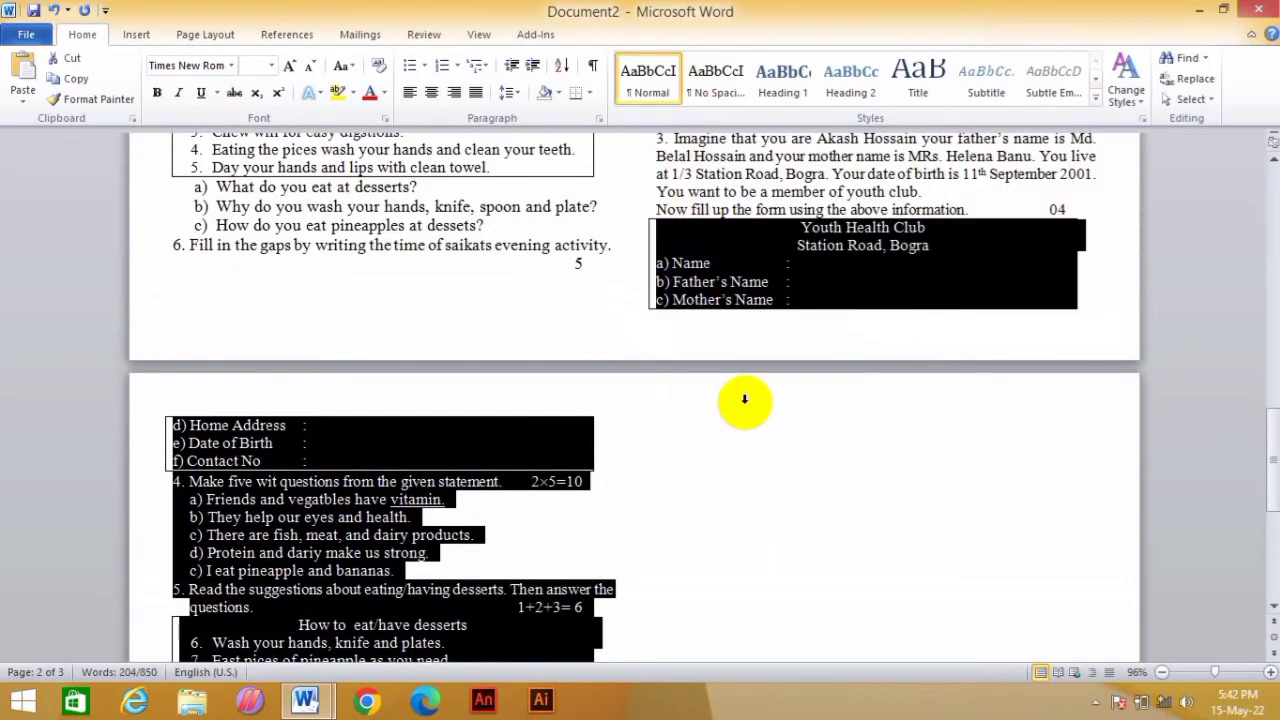
pyautogui.click(67, 61)
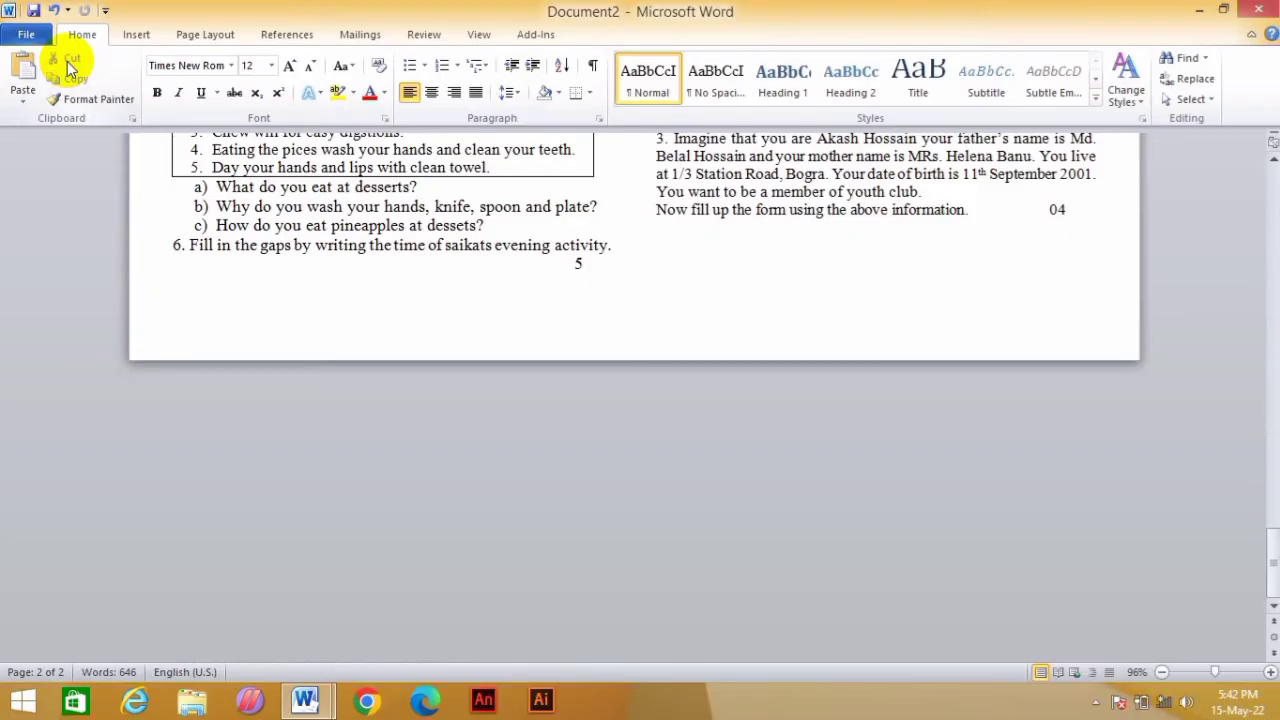
# Replace the blank lines in the first page's empty first column with the cut form and questions 4 to 6
pyautogui.hotkey('ctrl', 'v')
pyautogui.scroll(5, 537, 340)
pyautogui.scroll(15, 537, 340)
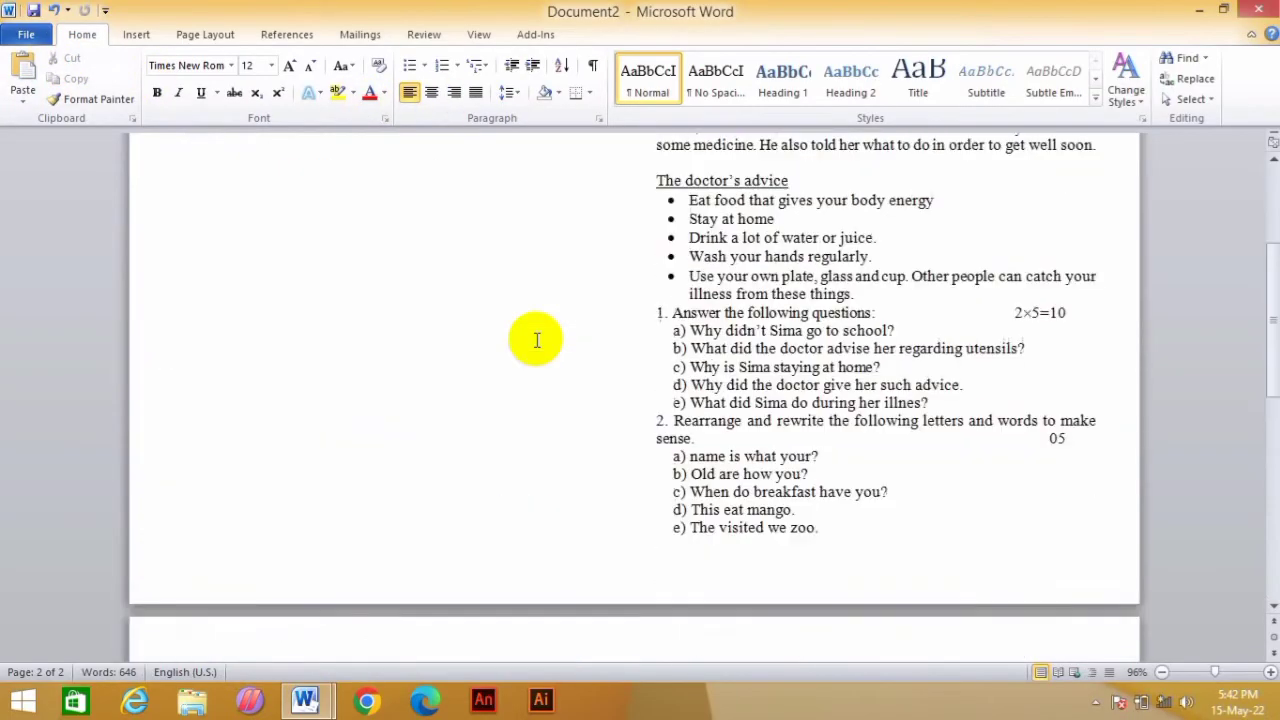
pyautogui.scroll(-5, 371, 372)
pyautogui.scroll(-1, 371, 380)
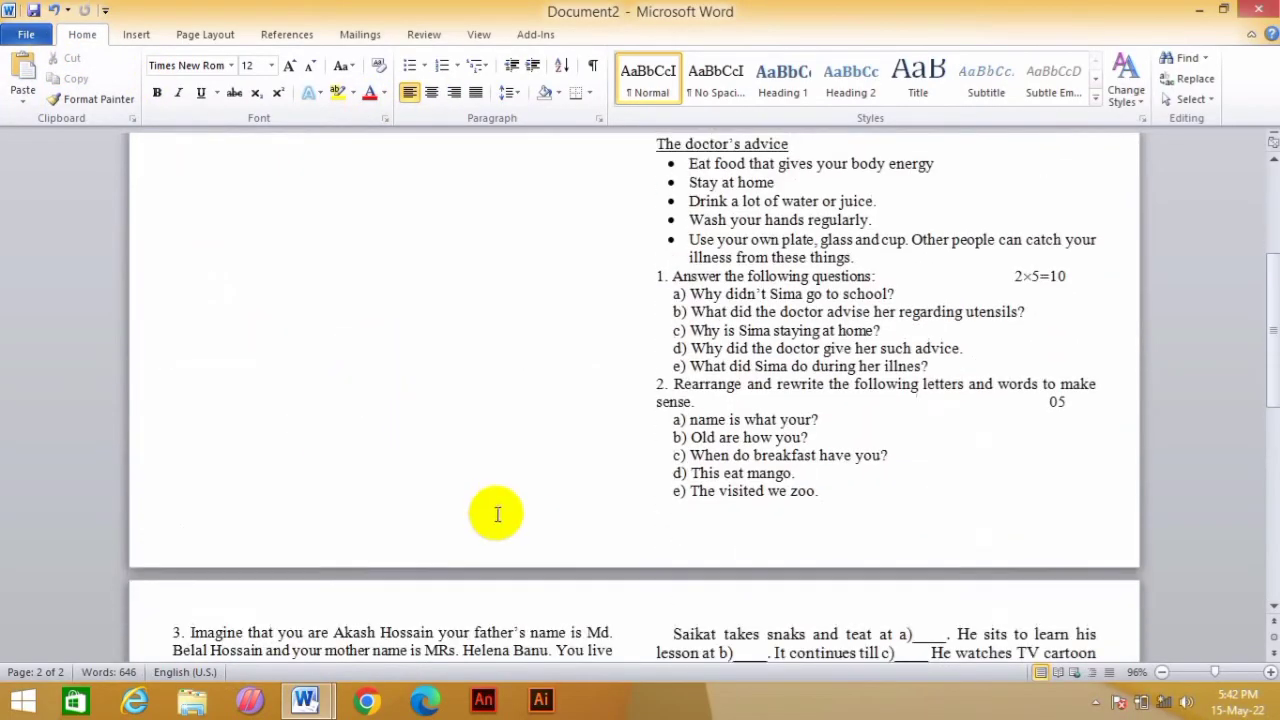
pyautogui.moveTo(463, 482); pyautogui.dragTo(240, 72)
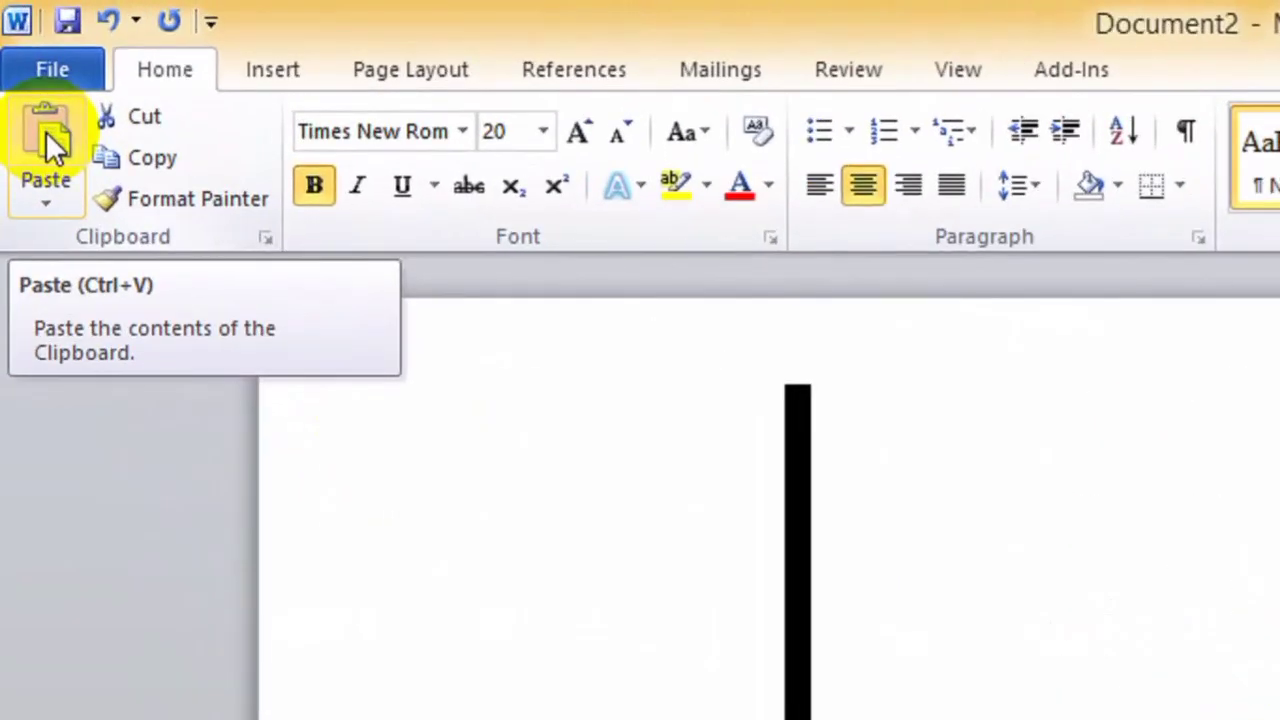
pyautogui.click(46, 131)
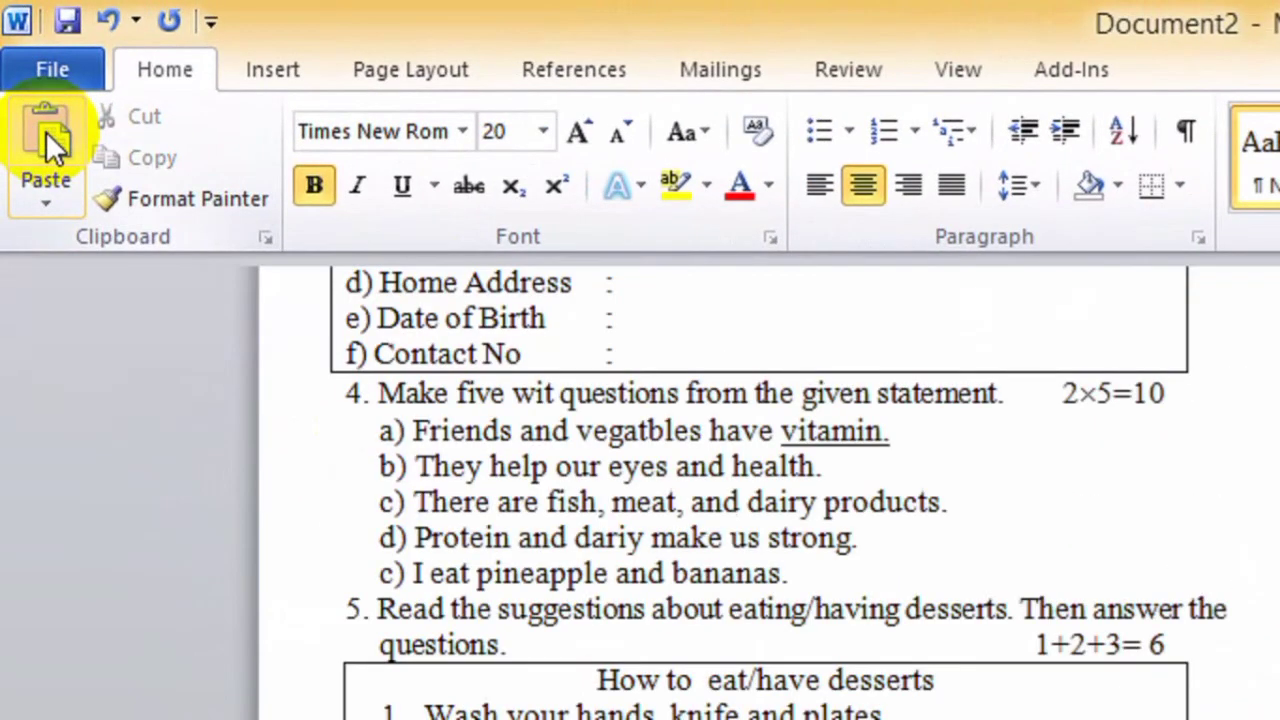
pyautogui.scroll(3, 224, 474)
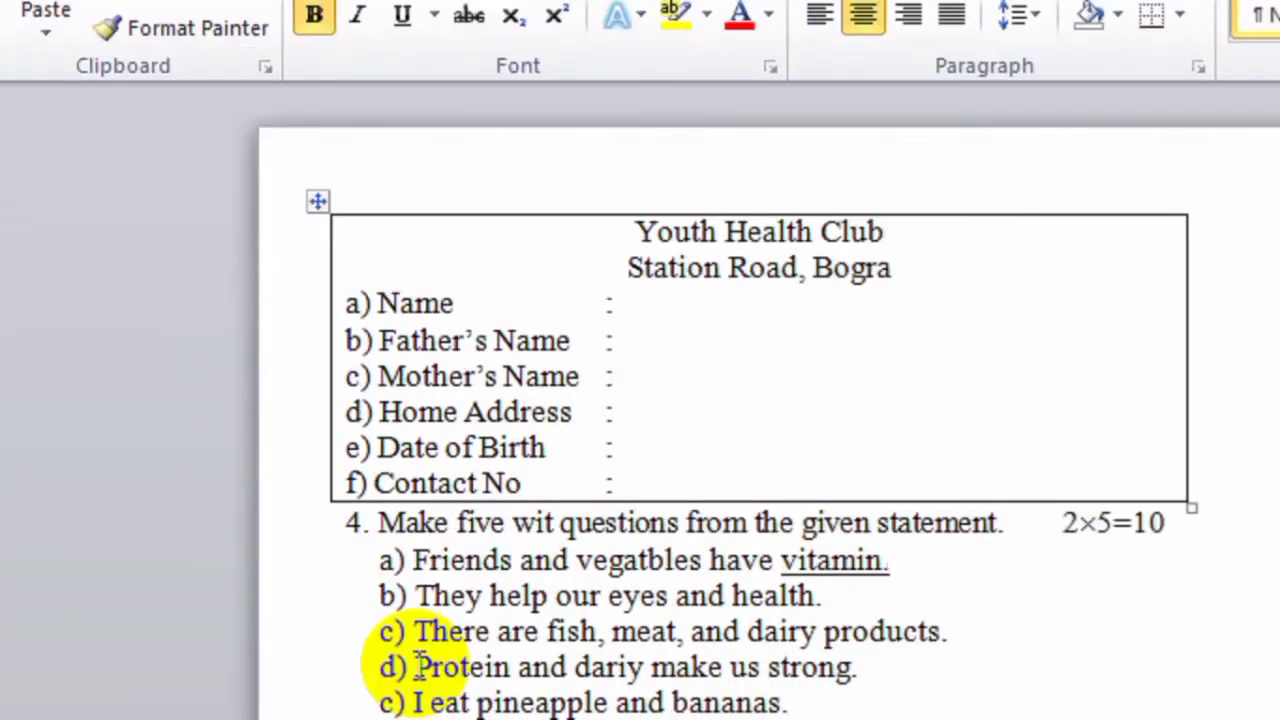
pyautogui.scroll(-5, 764, 650)
pyautogui.scroll(-4, 764, 650)
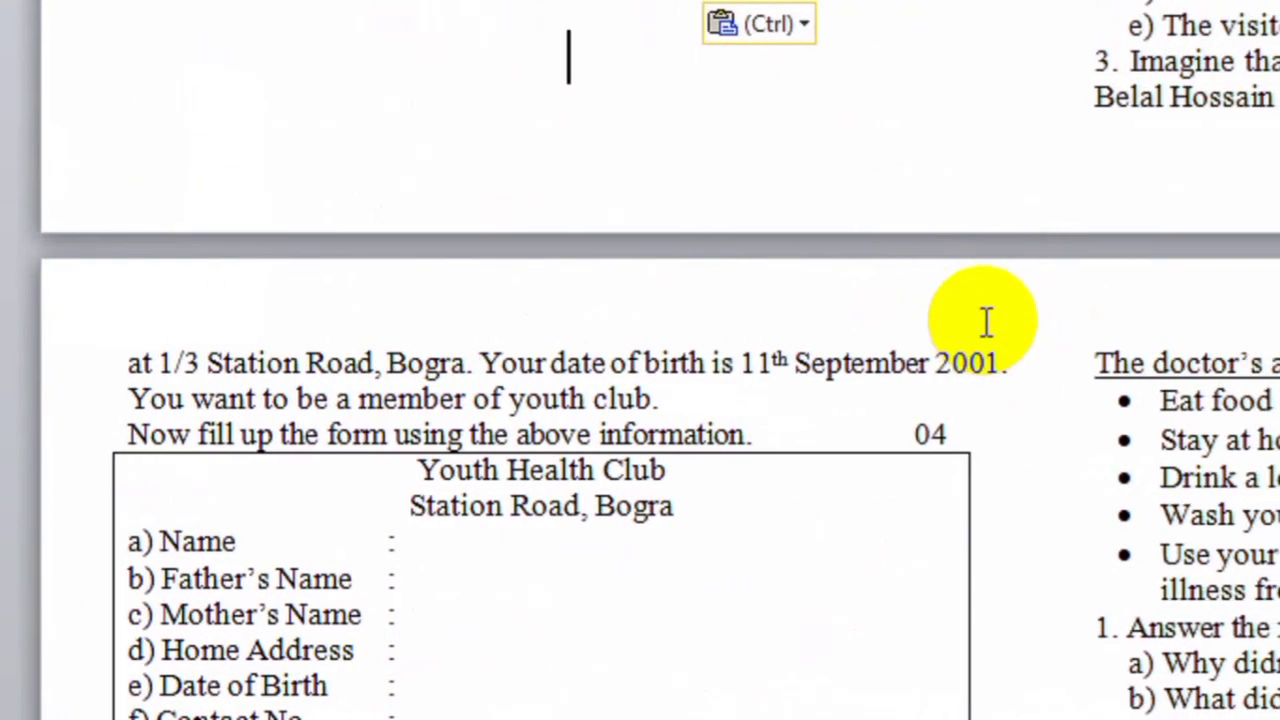
pyautogui.scroll(10, 985, 322)
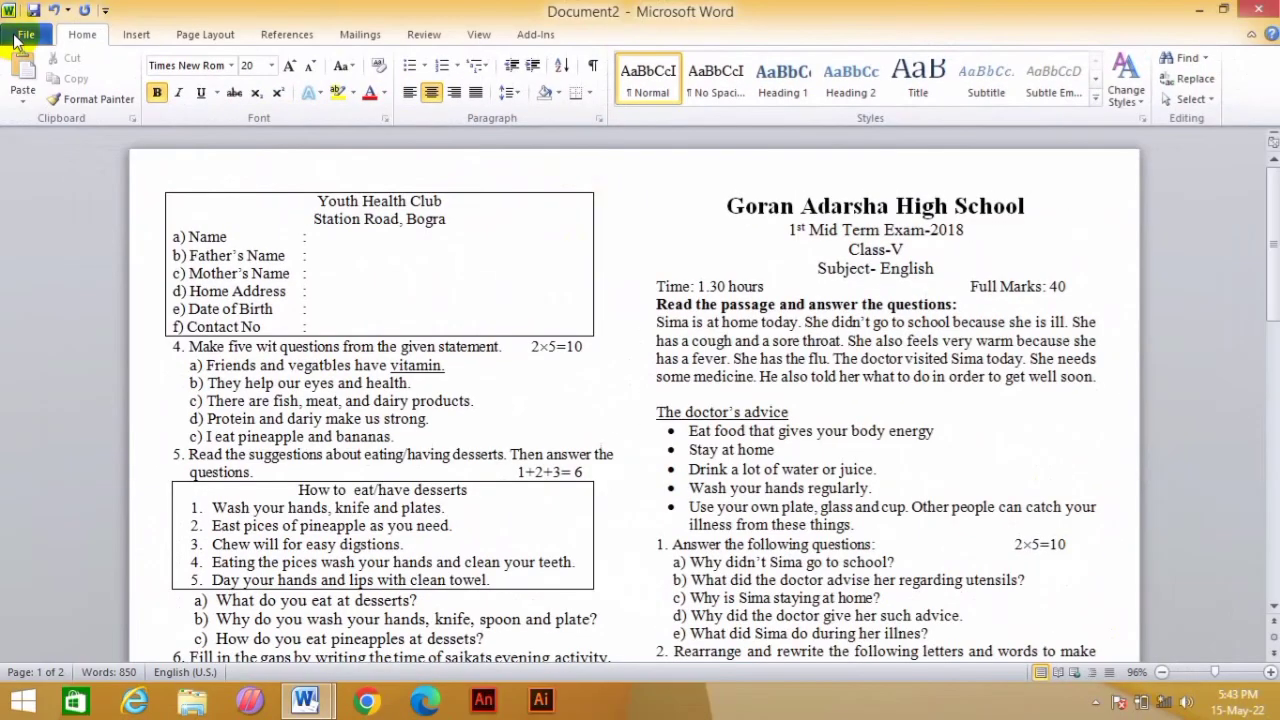
# Check both pages of the rearranged exam paper in the print preview
pyautogui.click(15, 40)
pyautogui.click(36, 283)
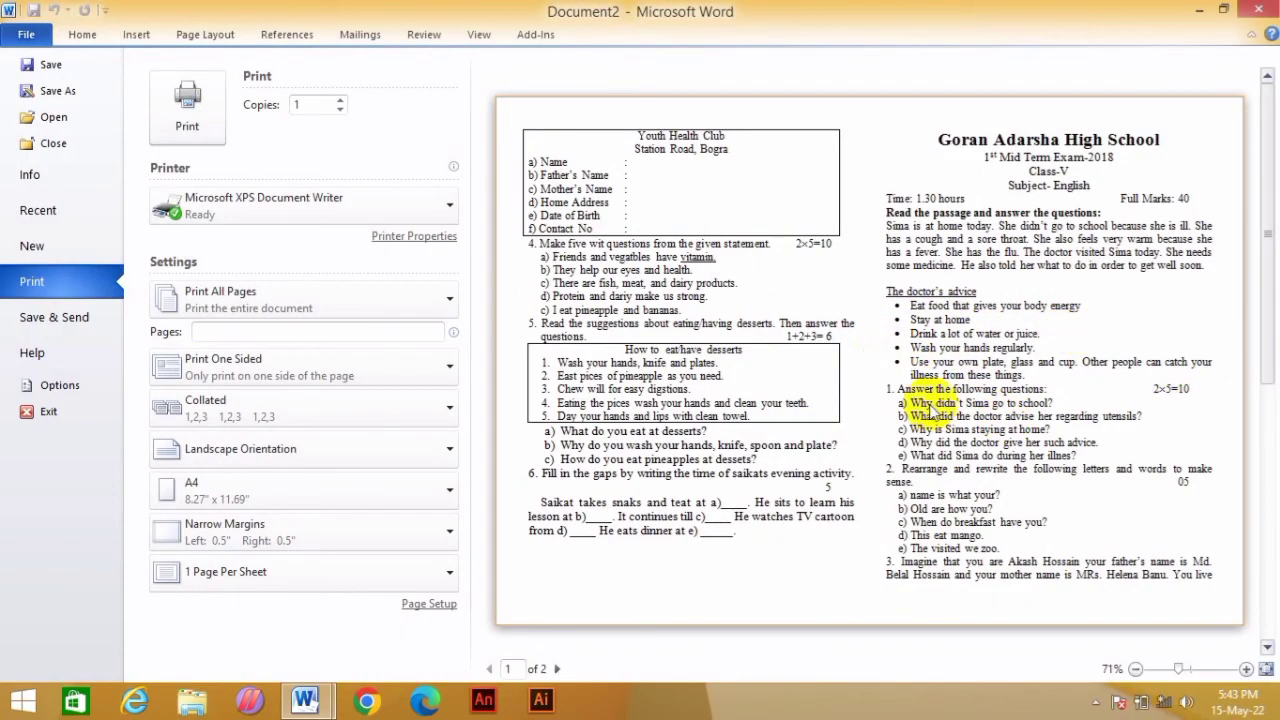
pyautogui.click(557, 669)
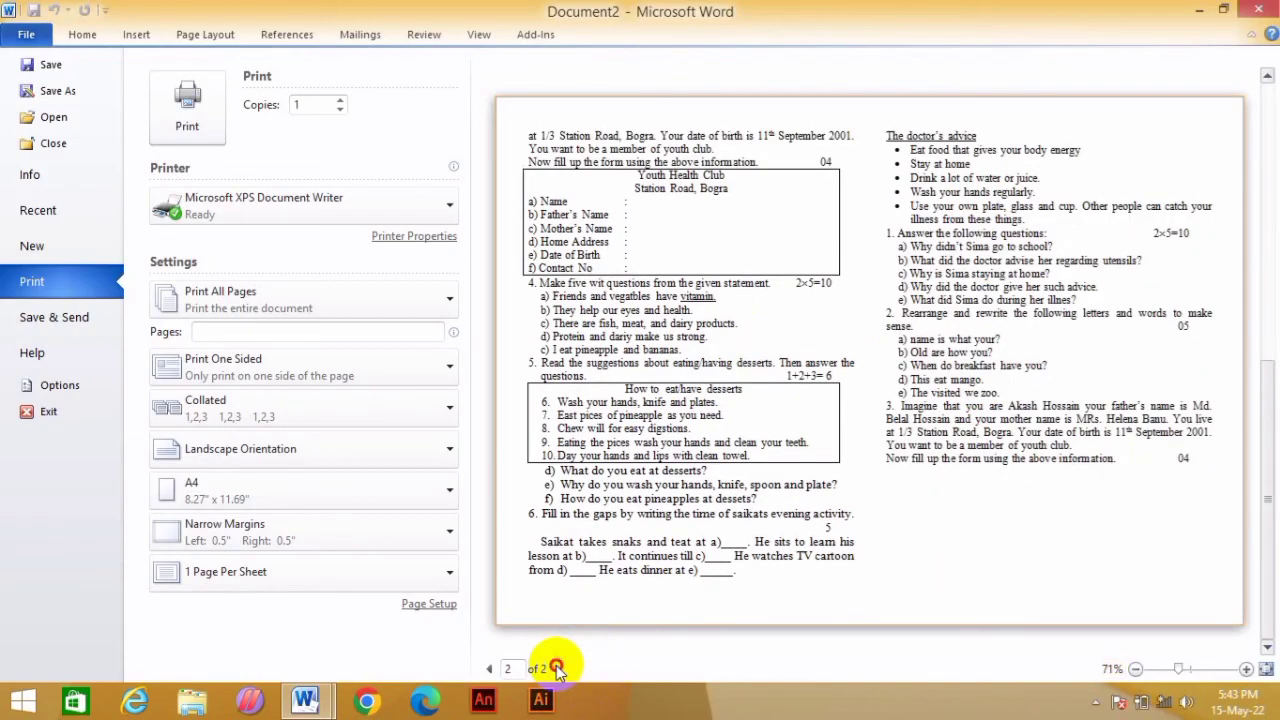
pyautogui.click(489, 669)
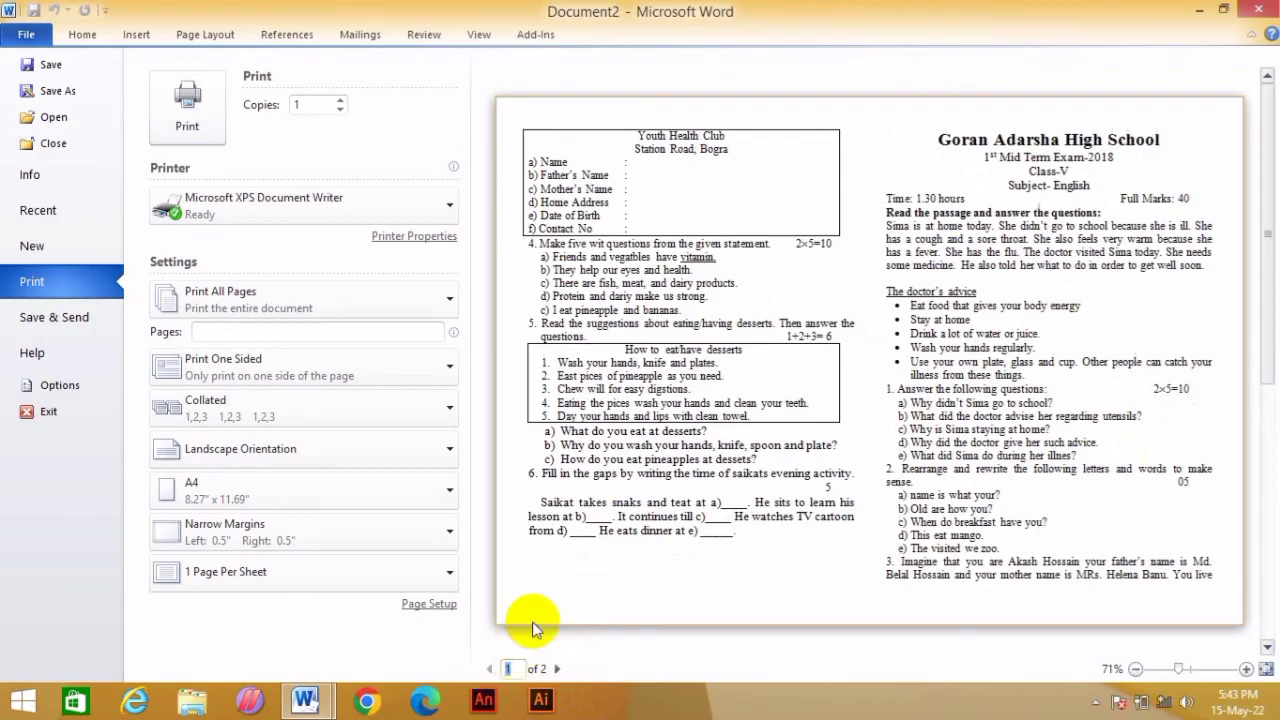
# Save the document as "prosno paper" in the application folder inside Documents
pyautogui.click(58, 91)
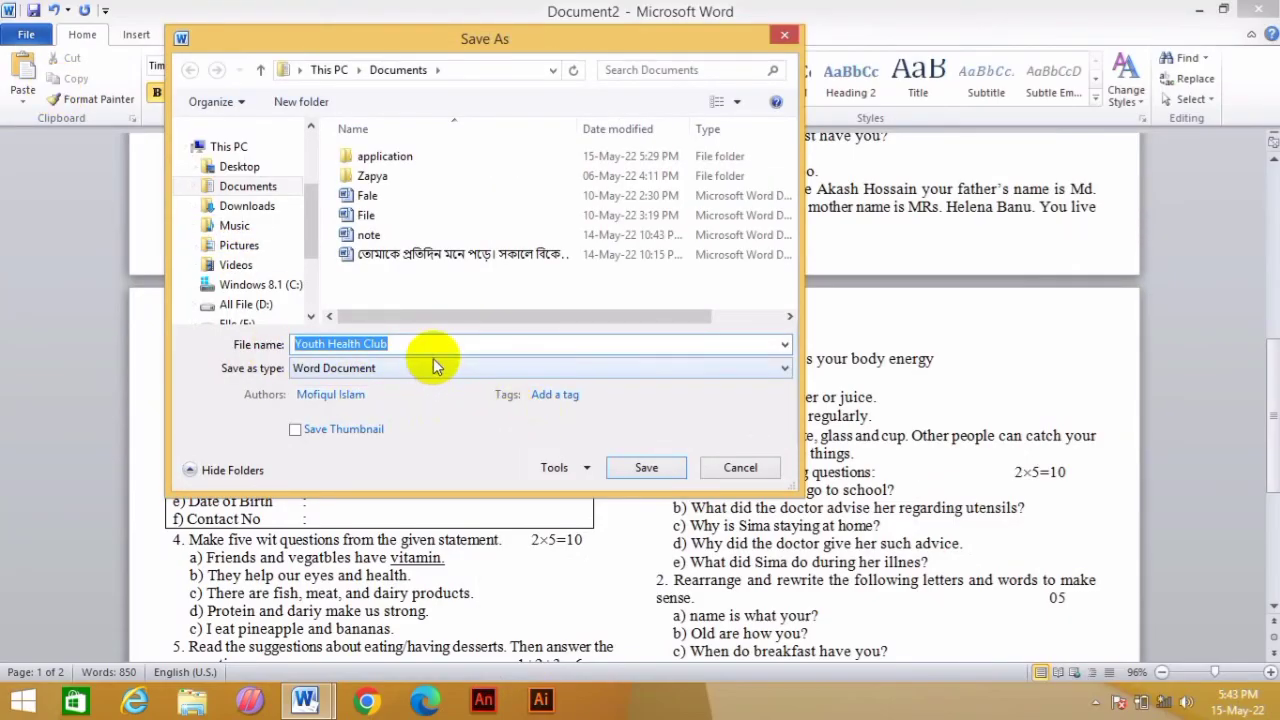
pyautogui.press('BackSpace')
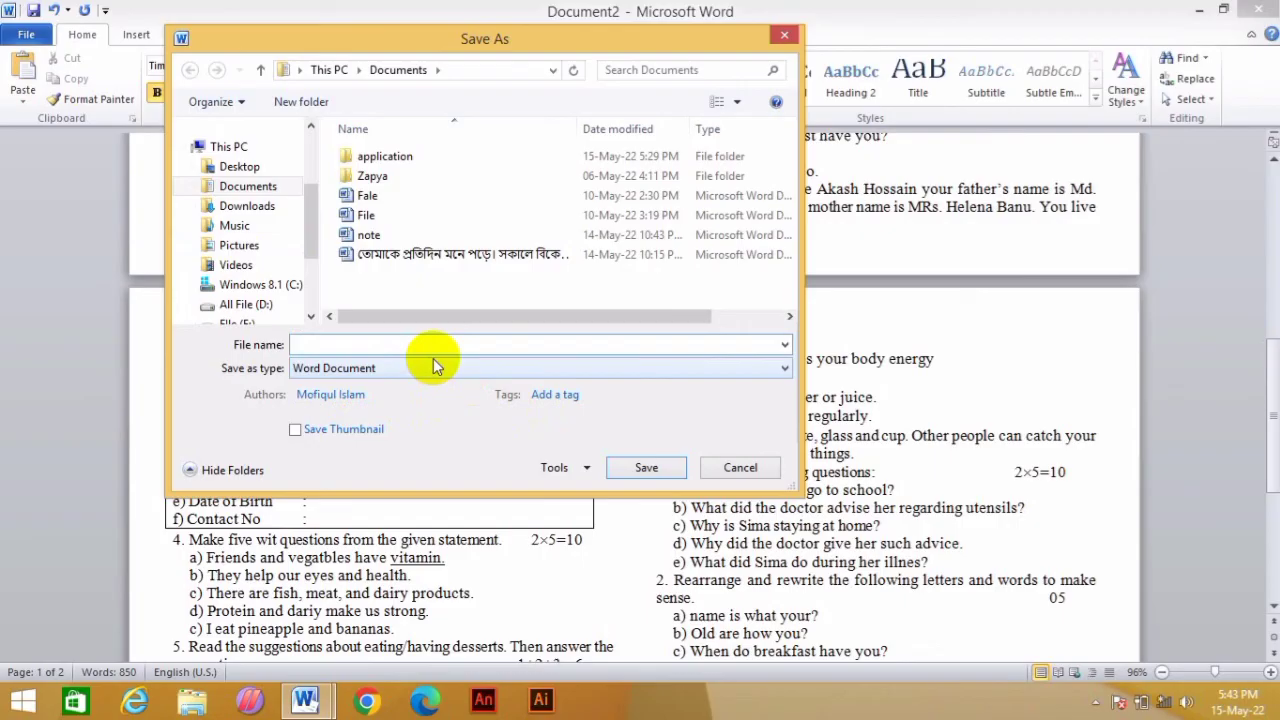
pyautogui.click(384, 158)
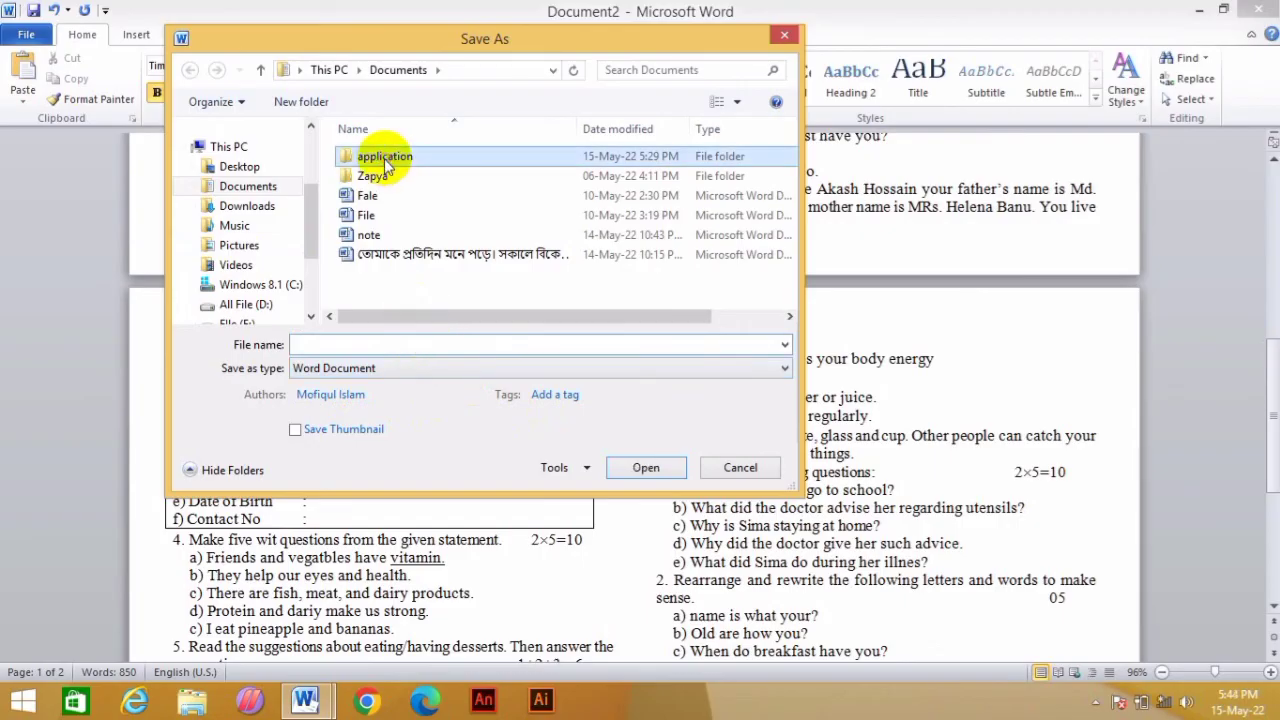
pyautogui.doubleClick(384, 158)
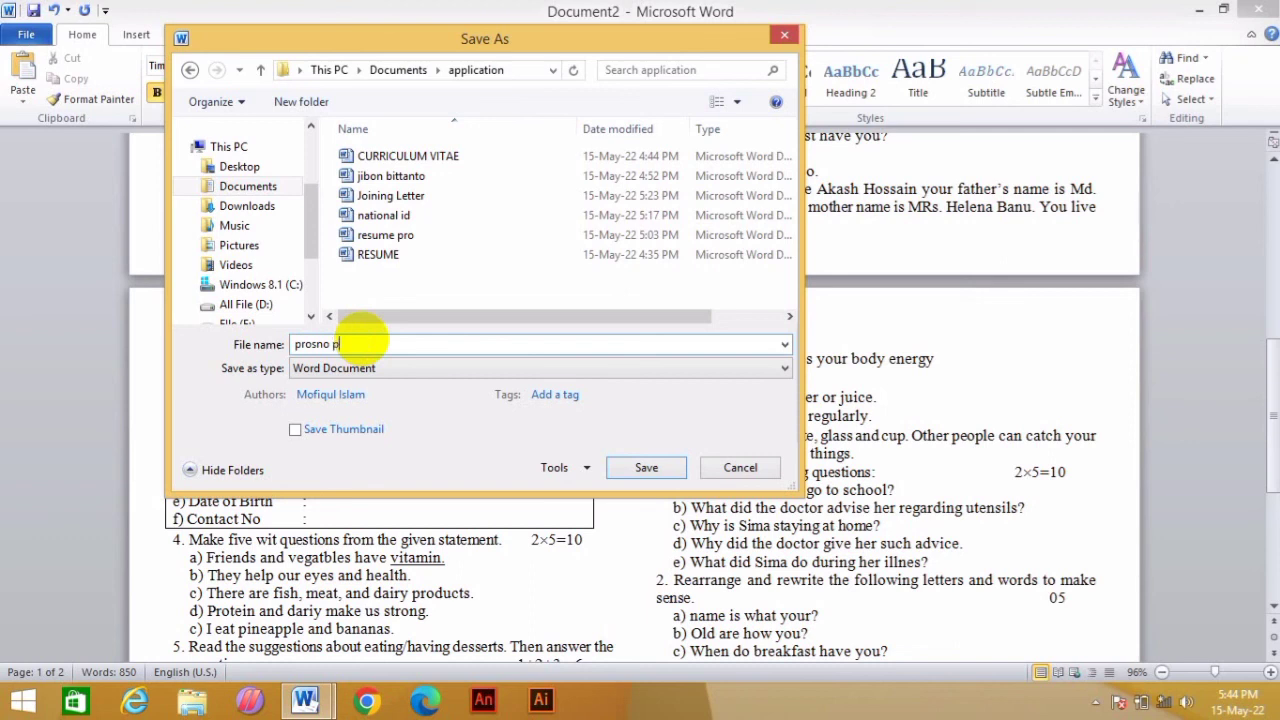
pyautogui.write('r')
pyautogui.click(634, 471)
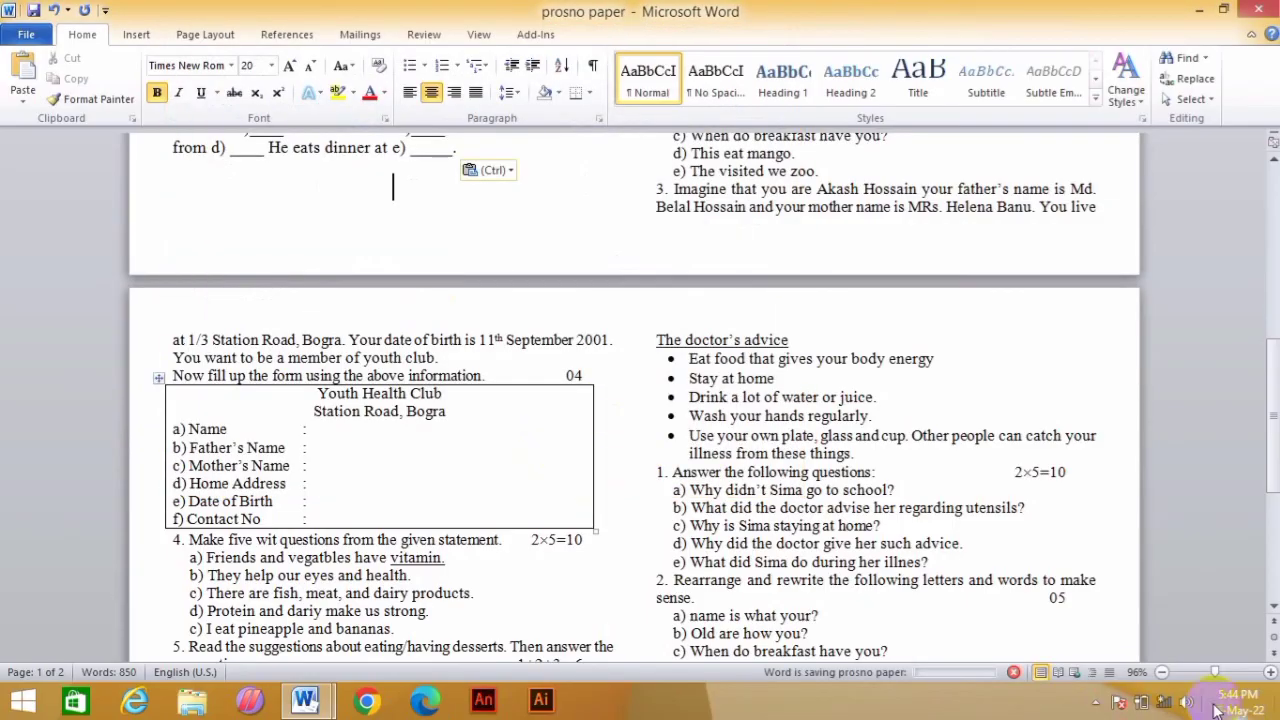